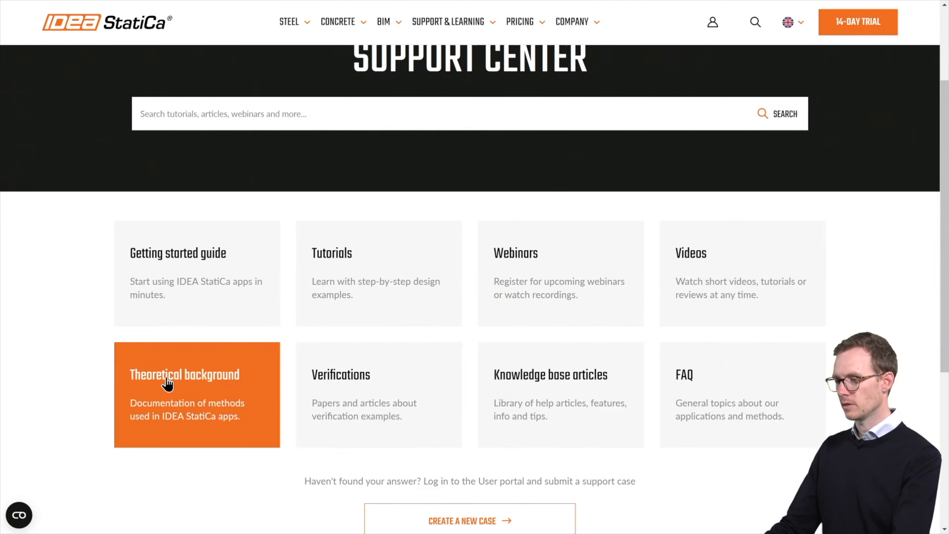
Step: Open the Theoretical background section of the support center and look through its articles
click(186, 399)
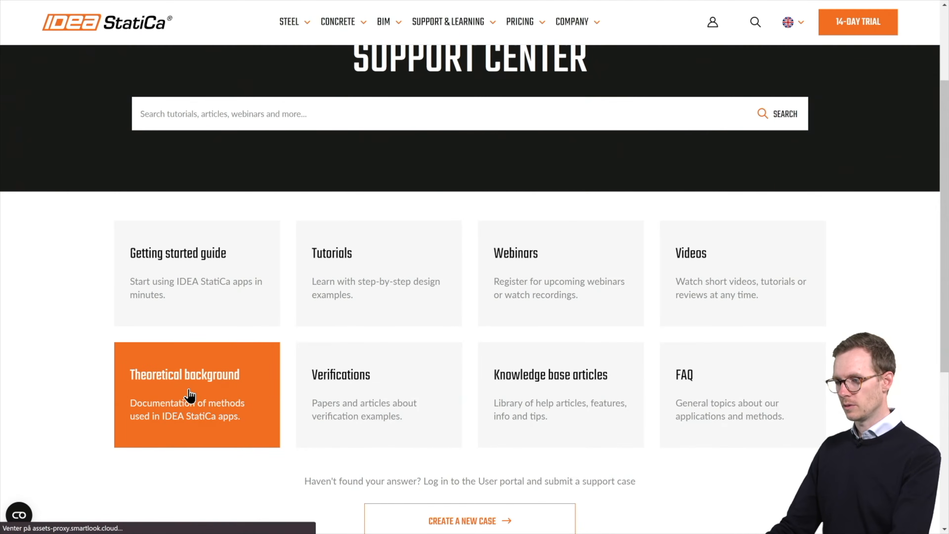
scroll(339, 289, down, 5)
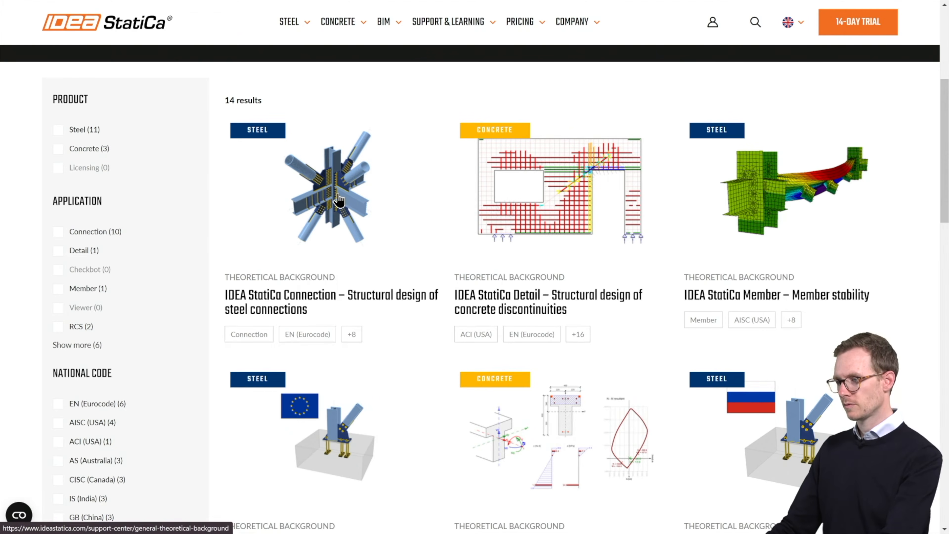
scroll(335, 199, down, 3)
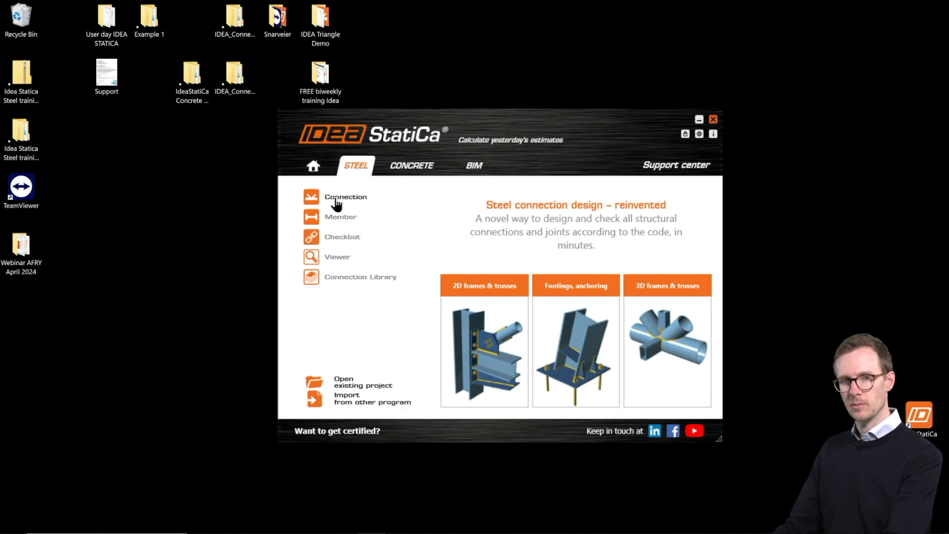
Step: Launch the IDEA StatiCa Connection application and preview the truss, footing and 3D frame classes for a new project
click(336, 202)
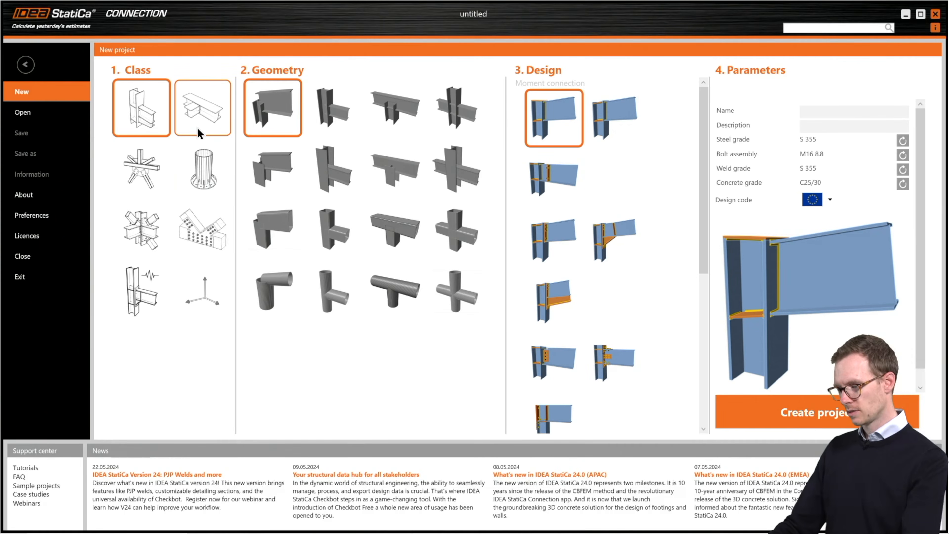
click(153, 167)
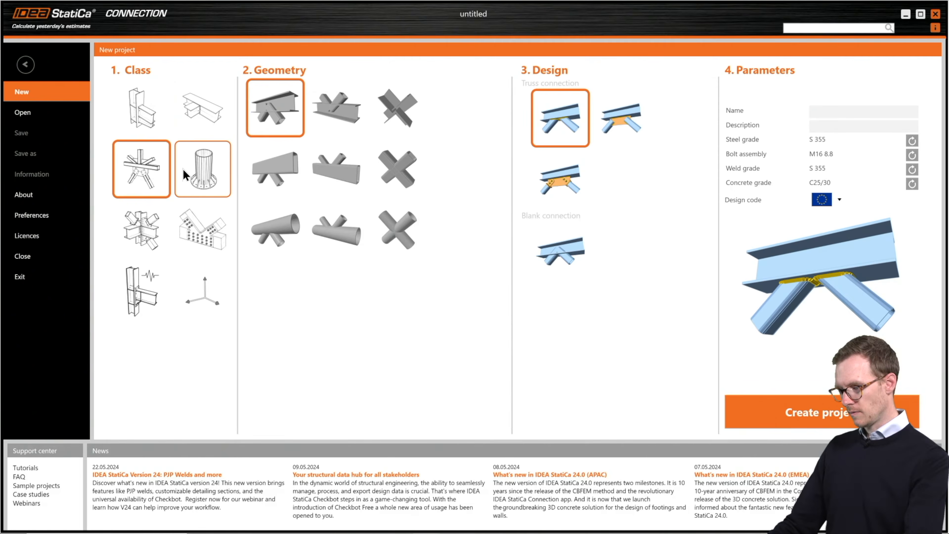
click(194, 174)
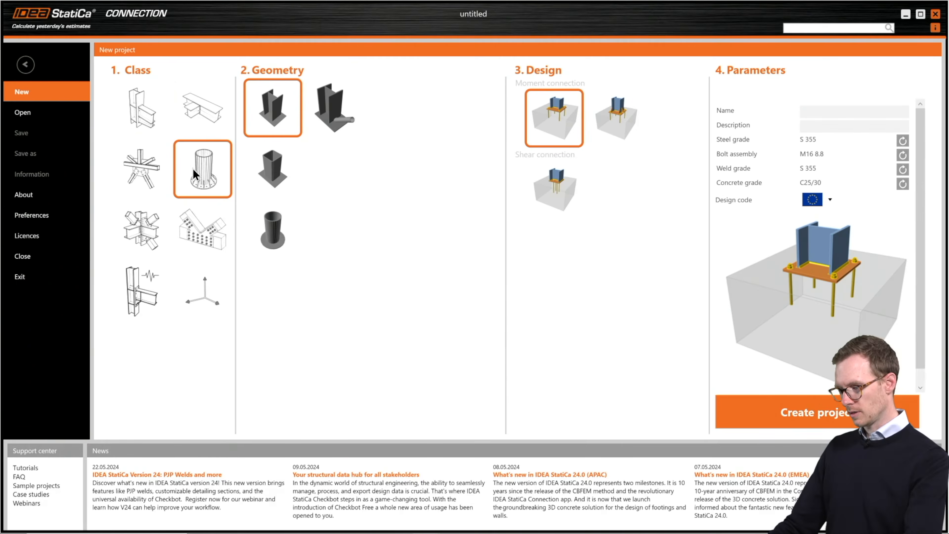
click(152, 226)
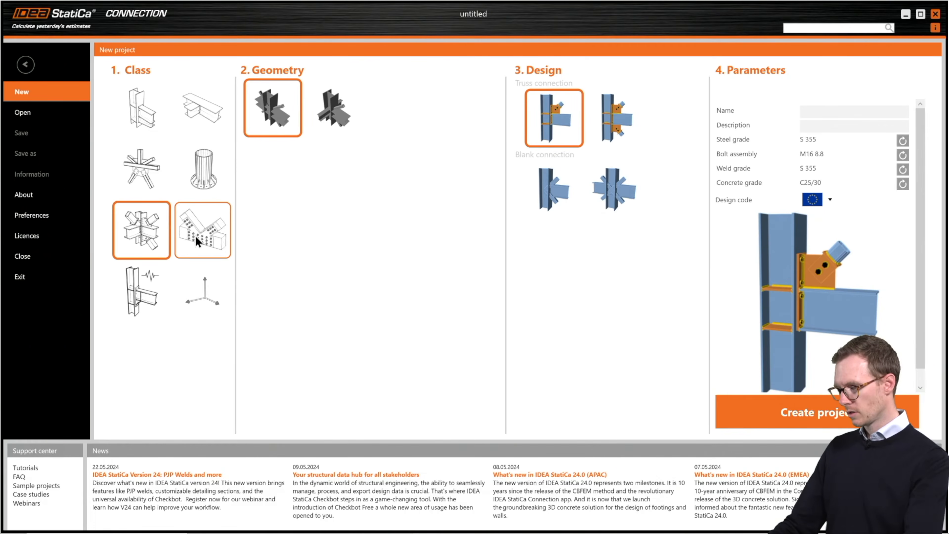
Step: Create a Eurocode project for an I-beam continuous over a column, using the moment design with bolted end plate and web stiffeners
click(143, 114)
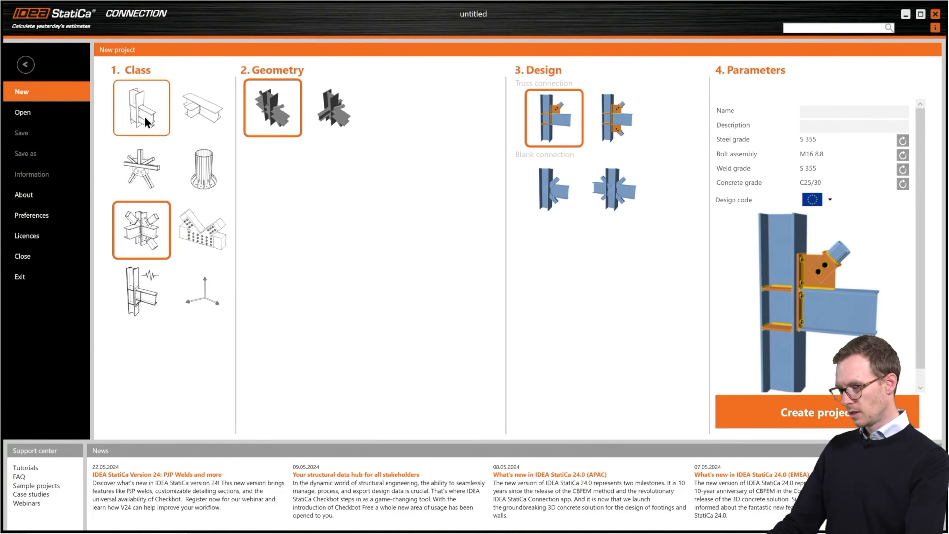
click(389, 113)
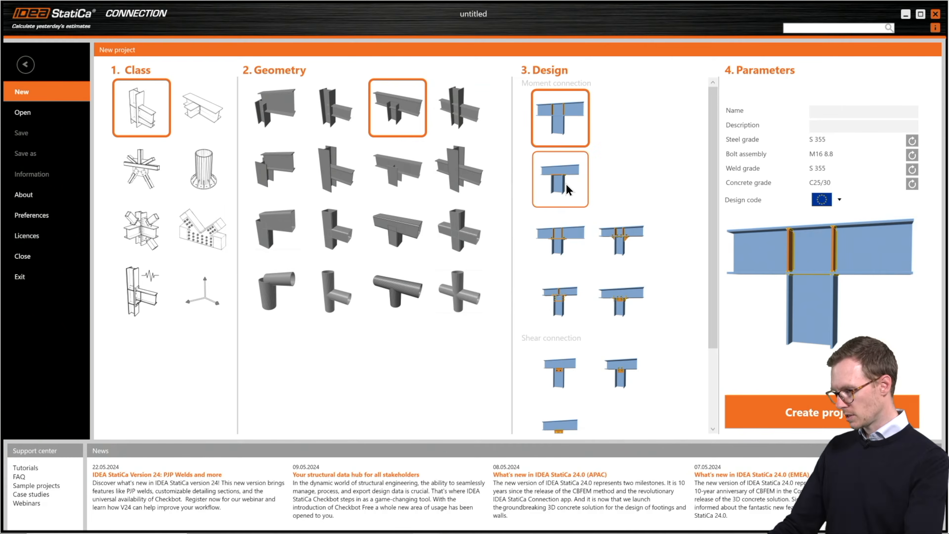
click(565, 250)
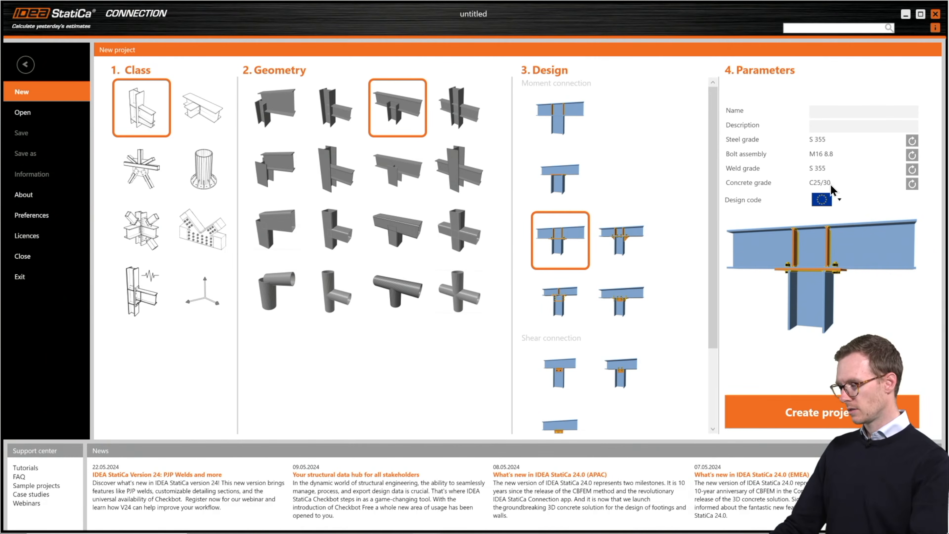
click(839, 199)
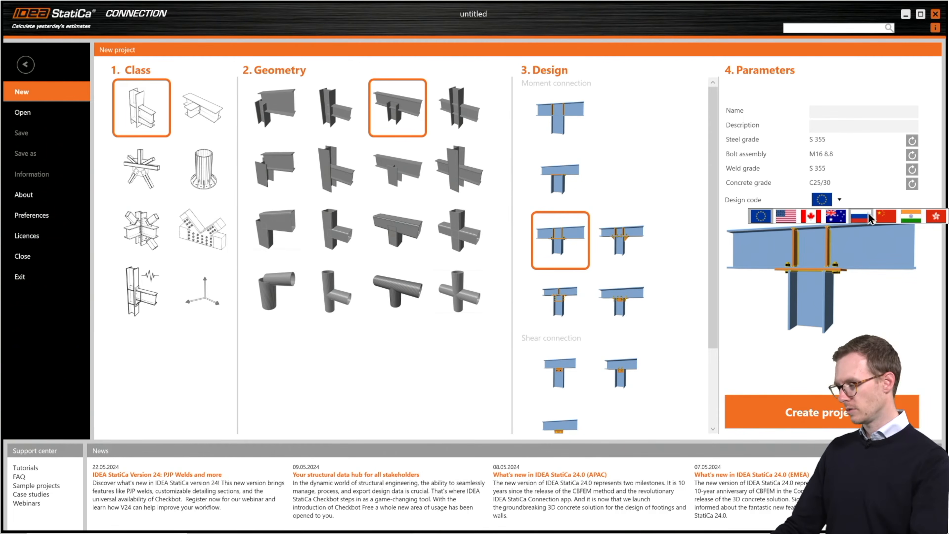
click(762, 217)
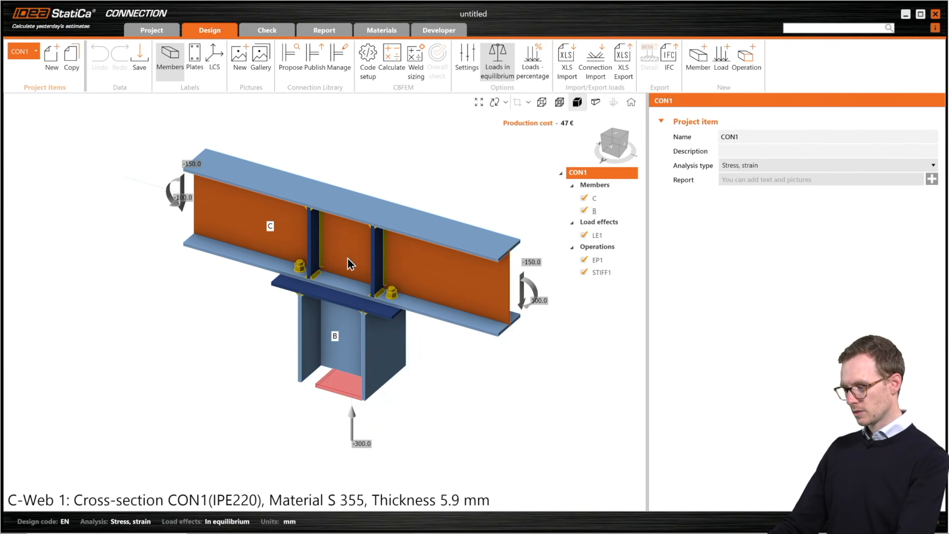
Step: Inspect the joint model and review the properties of members C and B, load effect LE1, and operations EP1 and STIFF1
right_drag(364, 263, 364, 240)
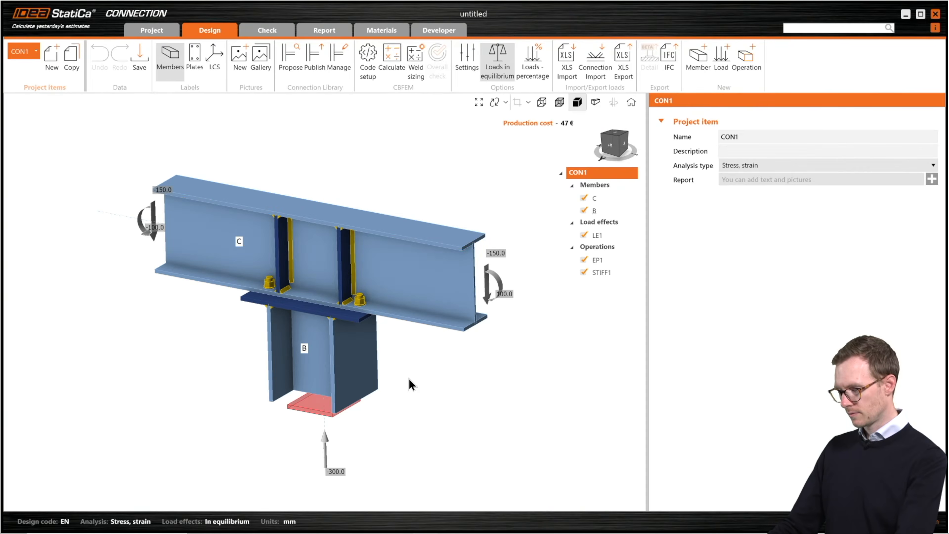
right_drag(409, 384, 432, 374)
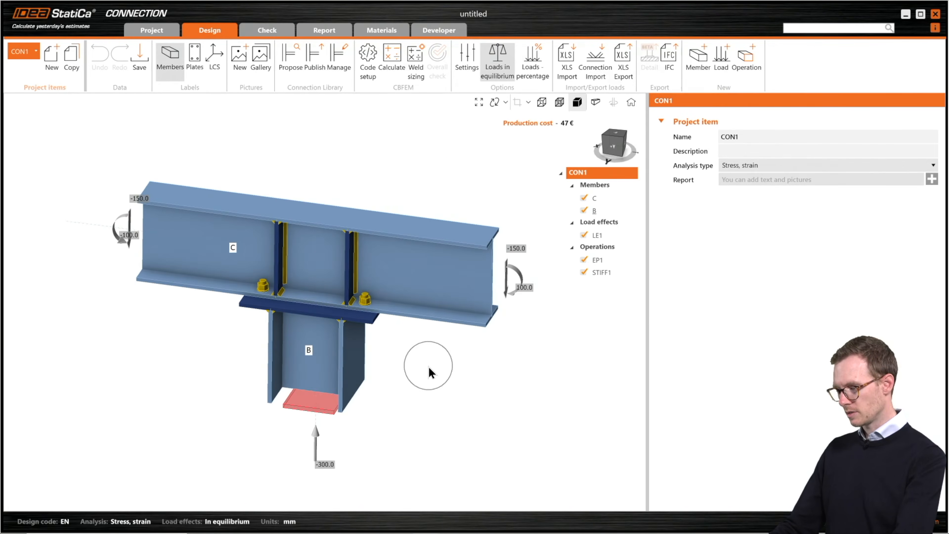
click(603, 197)
click(608, 210)
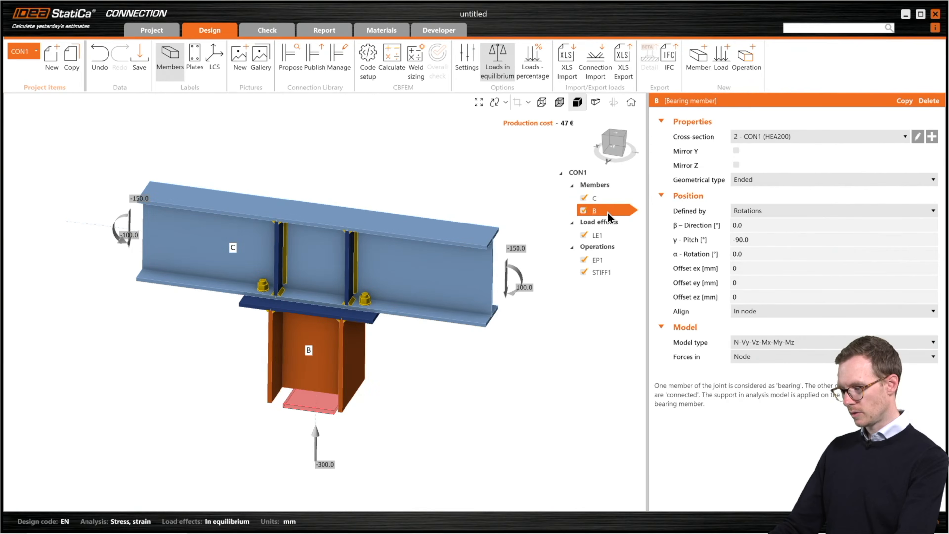
click(608, 236)
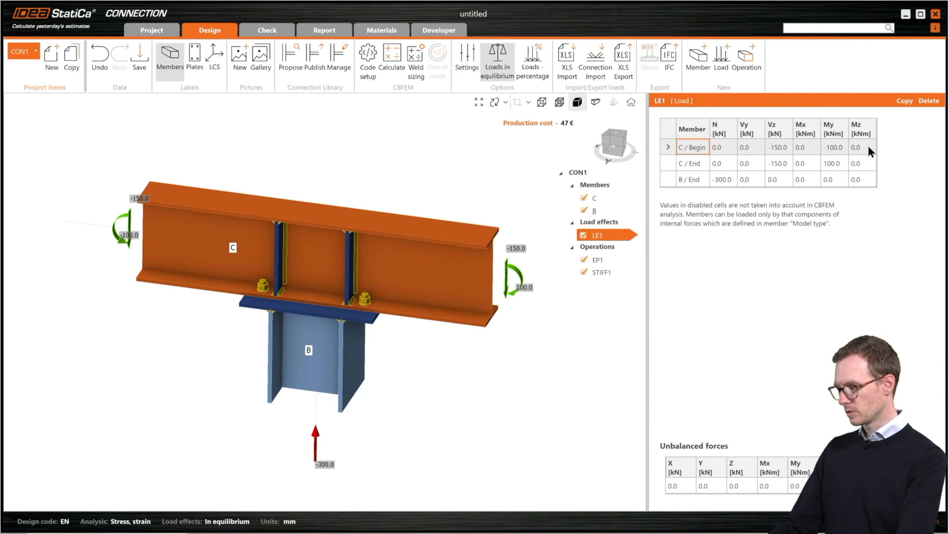
click(604, 263)
click(602, 273)
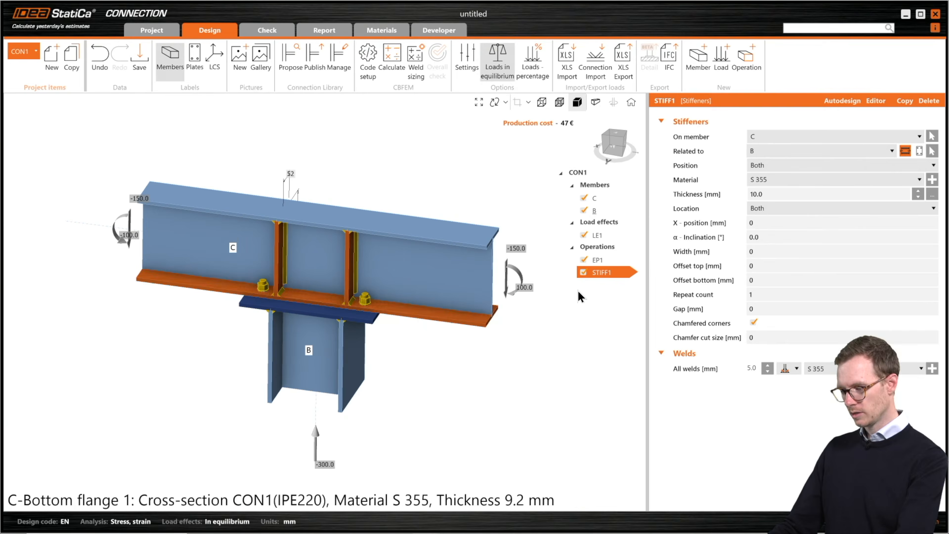
Step: Deactivate the STIFF1 stiffener and EP1 end plate operations to view the bare beam and column
click(583, 273)
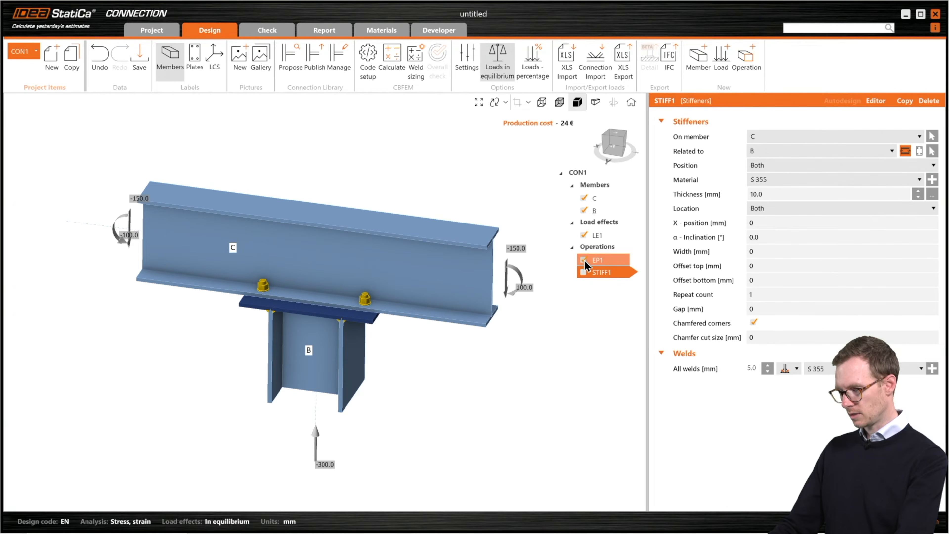
scroll(308, 305, up, 3)
middle_drag(309, 303, 328, 306)
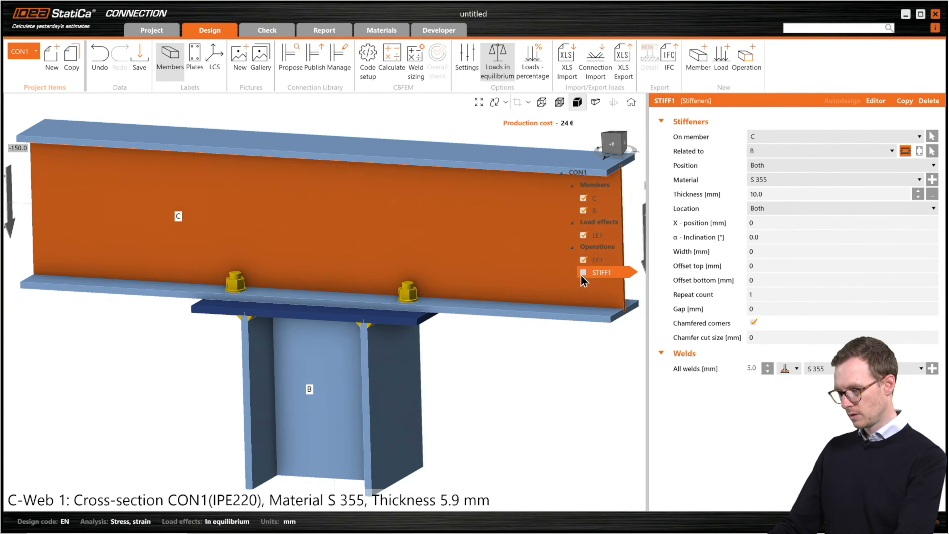
click(583, 259)
scroll(377, 309, down, 5)
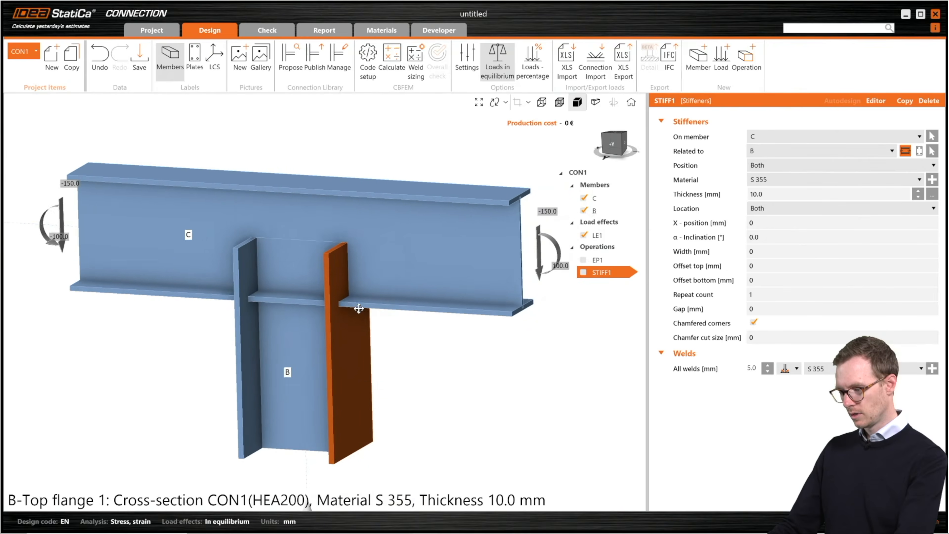
Step: Reactivate the EP1 end plate and STIFF1 stiffener operations on the joint
click(582, 259)
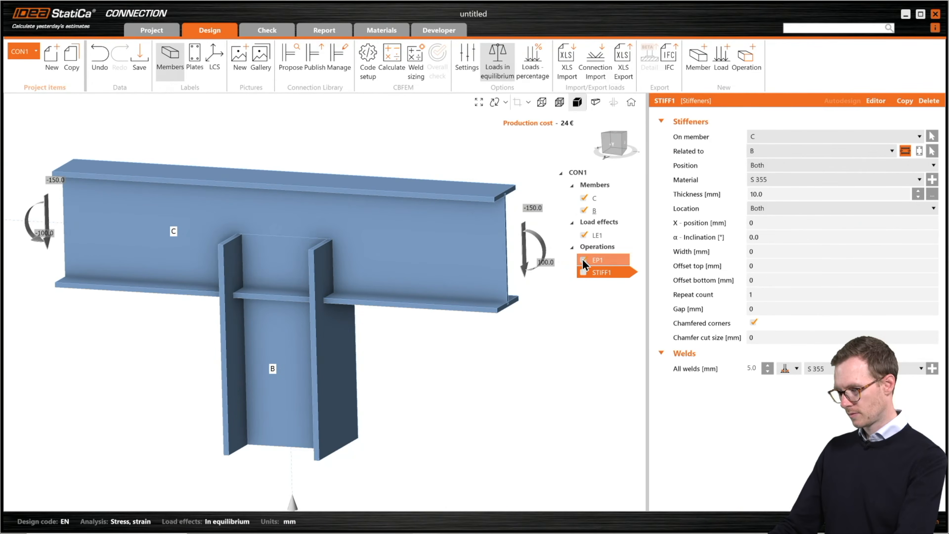
click(583, 273)
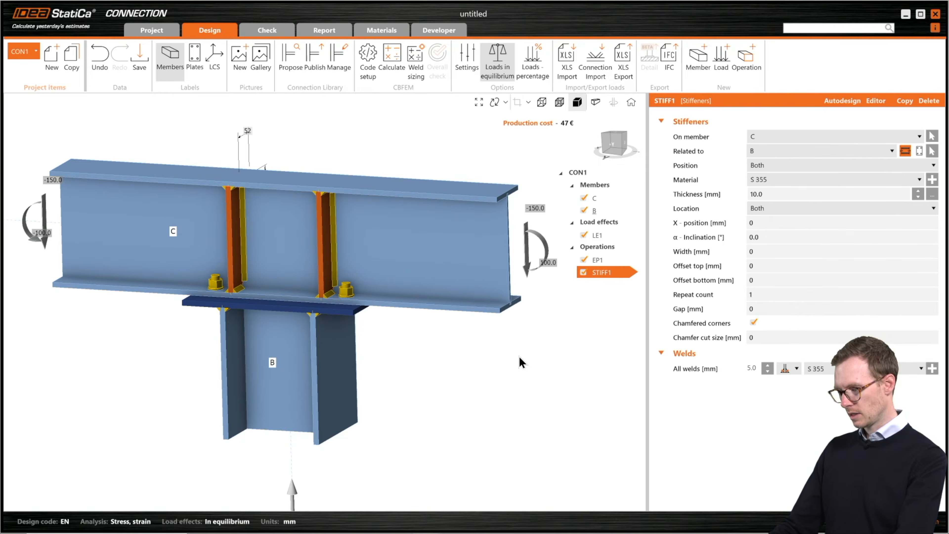
scroll(475, 351, down, 2)
mouse_move(474, 352)
middle_down()
mouse_move(435, 346)
mouse_move(478, 353)
mouse_move(472, 358)
middle_up()
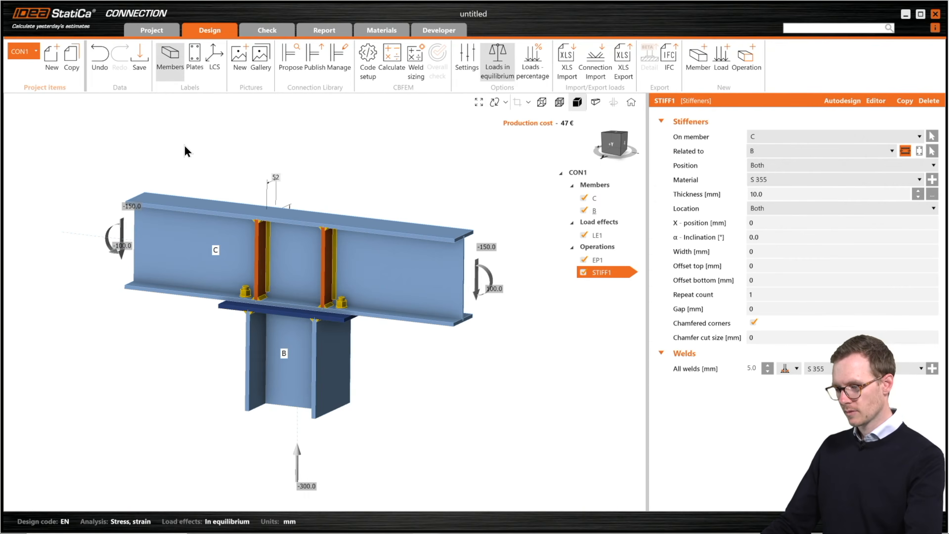
Step: Review the project information page, including the identification fields and the text editor for the report
click(152, 30)
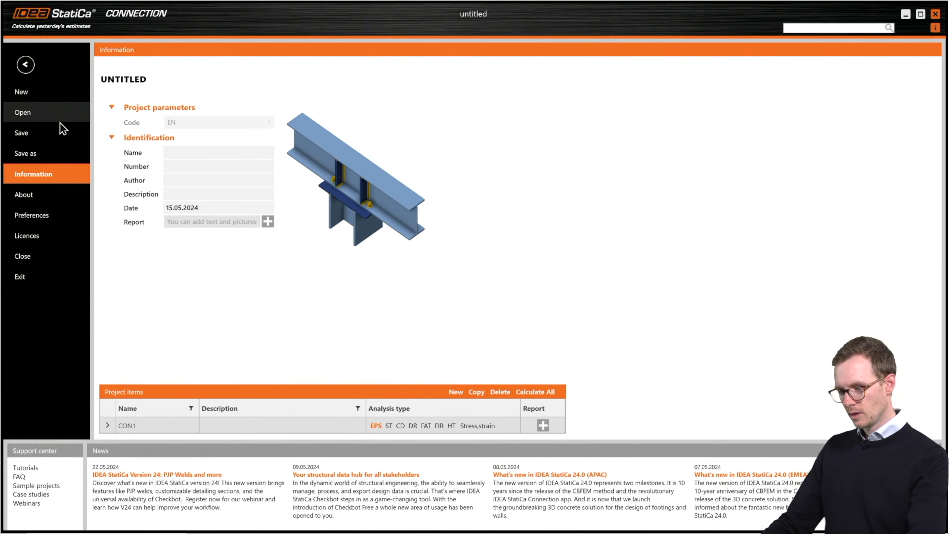
click(202, 154)
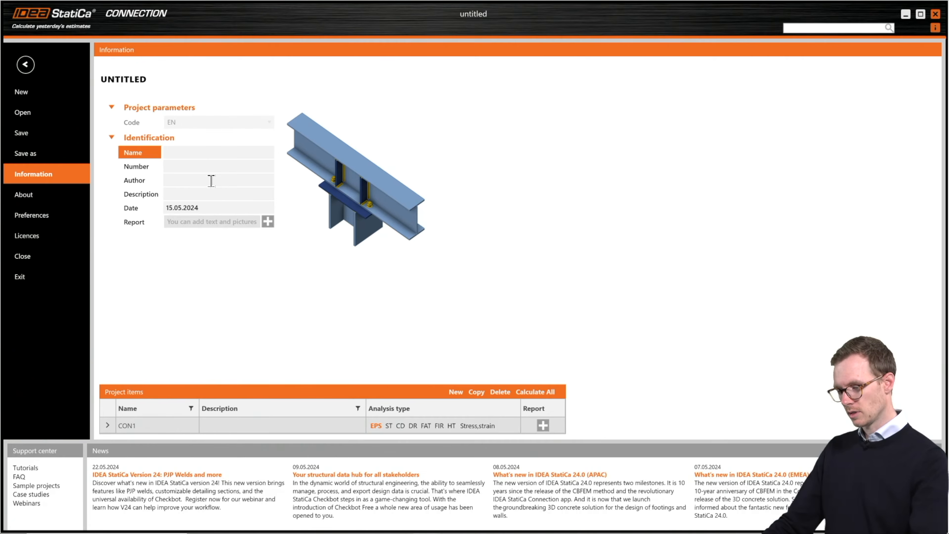
click(215, 194)
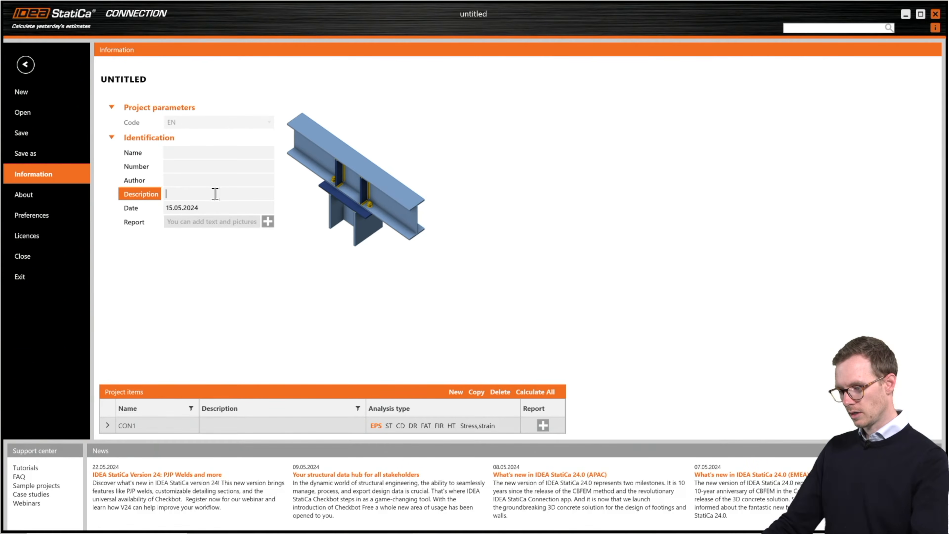
click(268, 224)
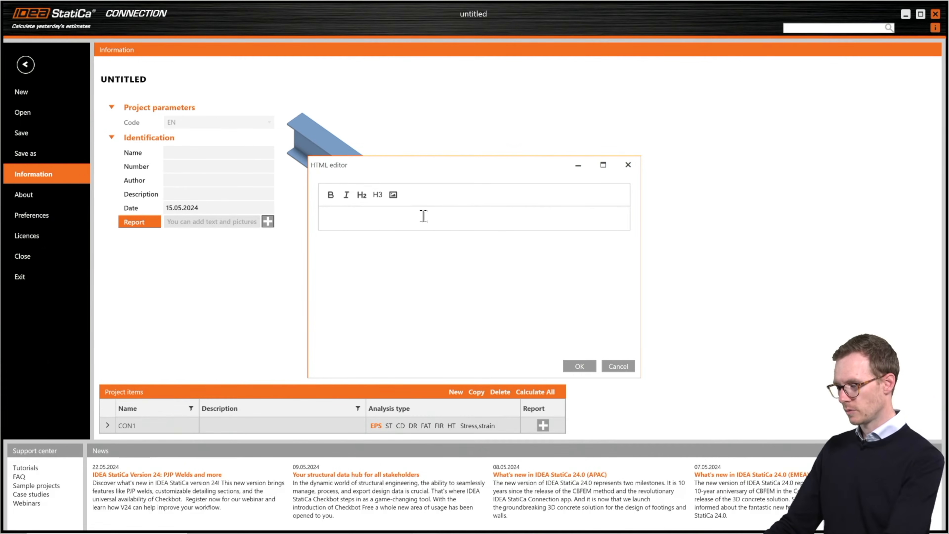
click(628, 166)
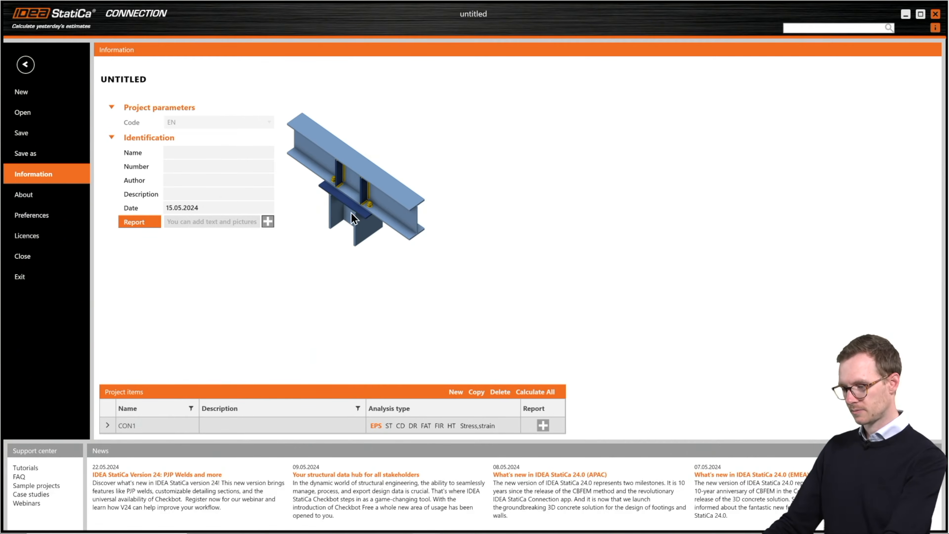
Step: Review the preferences for localization, new project initial settings and the main, material and results presentation units, leaving without saving
click(44, 217)
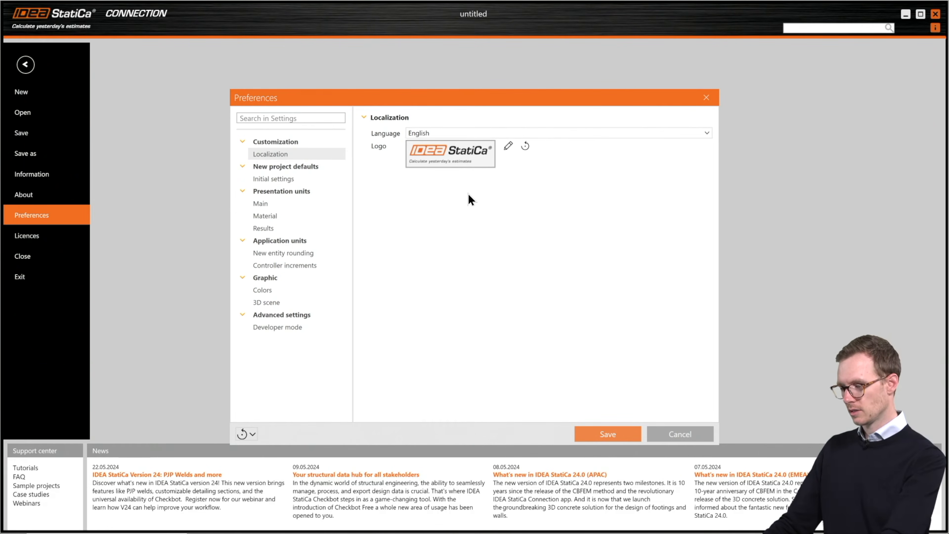
click(285, 179)
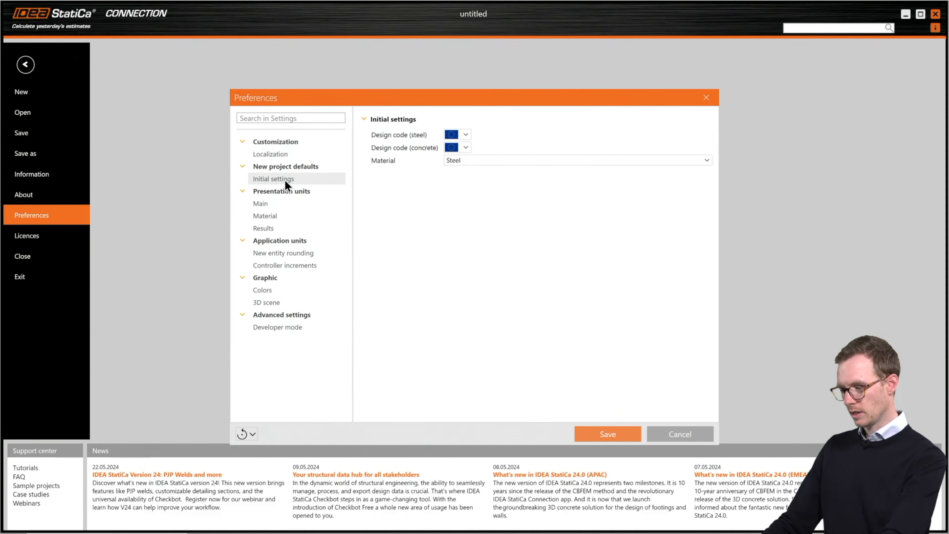
click(280, 203)
click(282, 216)
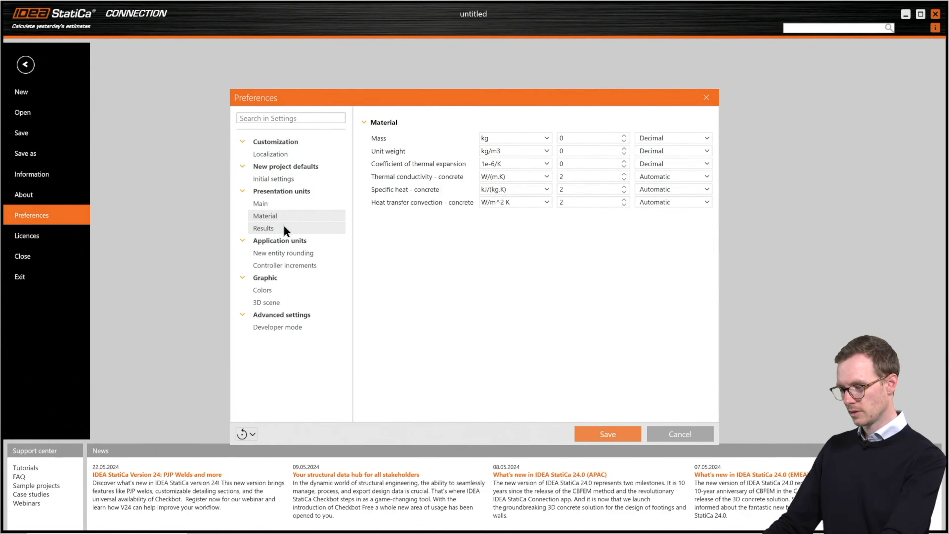
click(285, 229)
key(Escape)
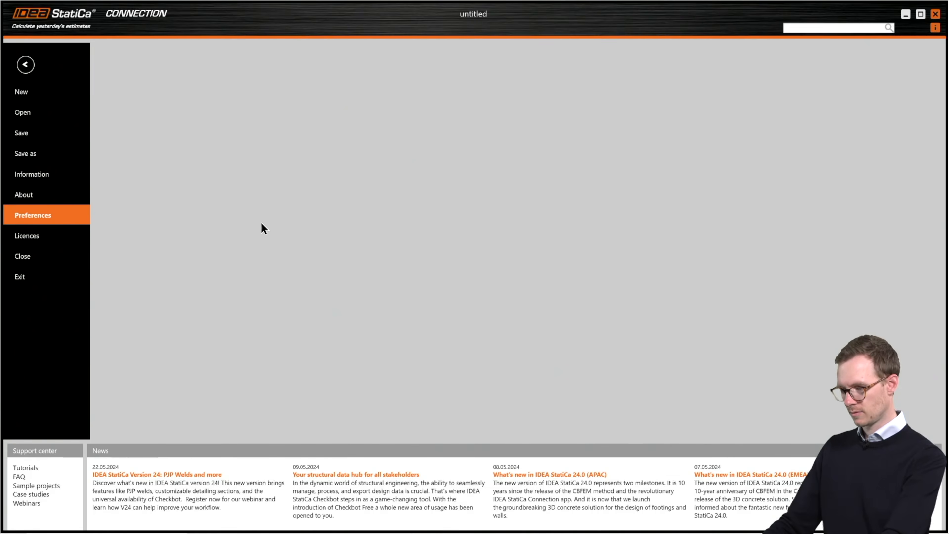
Step: Return to the joint design and show the local coordinate systems of the members
click(26, 66)
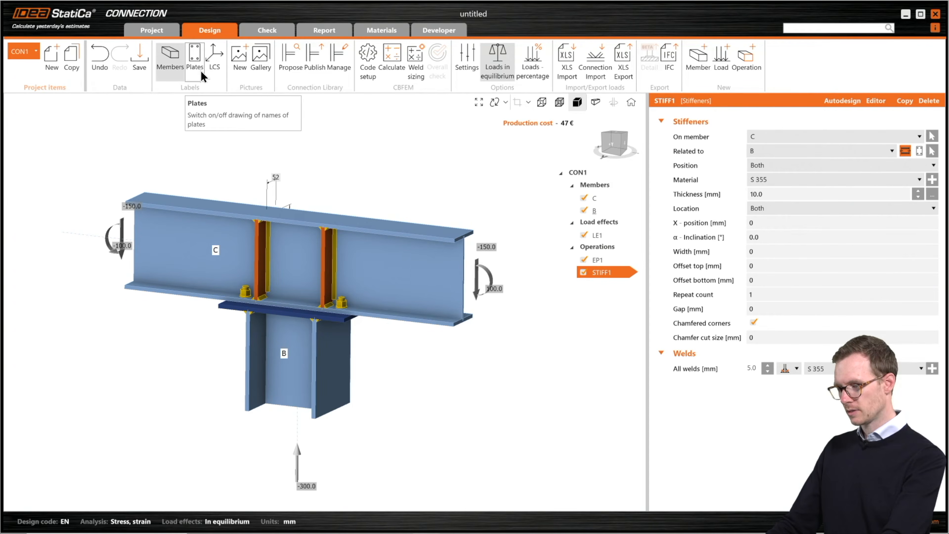
click(214, 69)
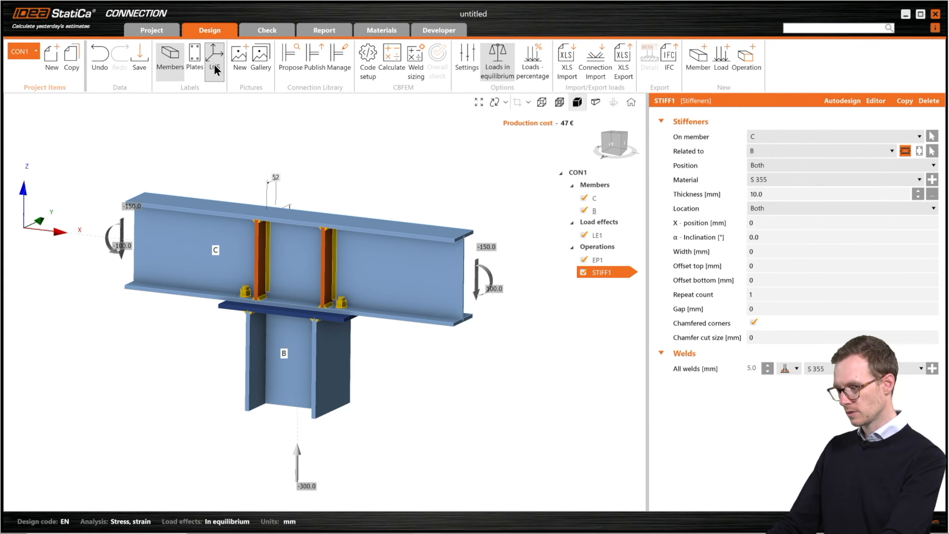
scroll(210, 172, down, 2)
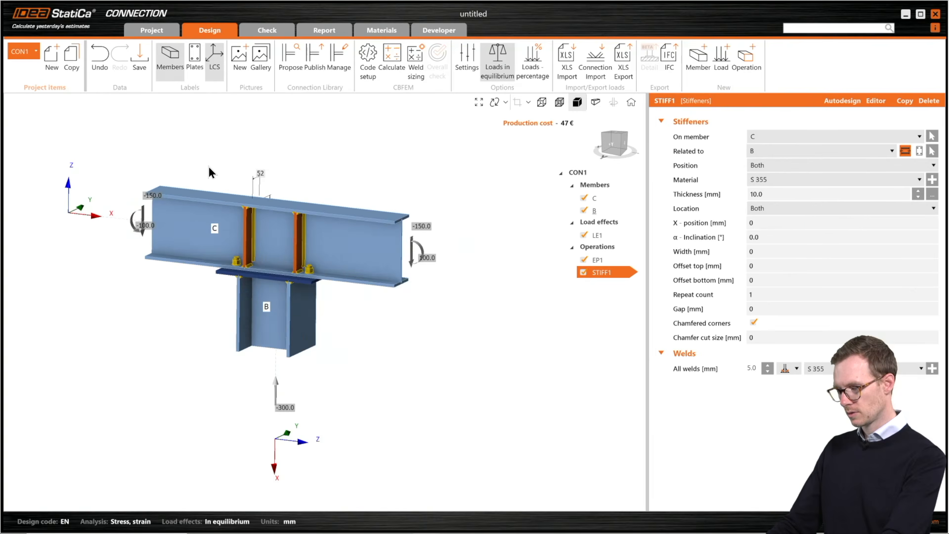
Step: Hide the local coordinate systems of the members
click(216, 69)
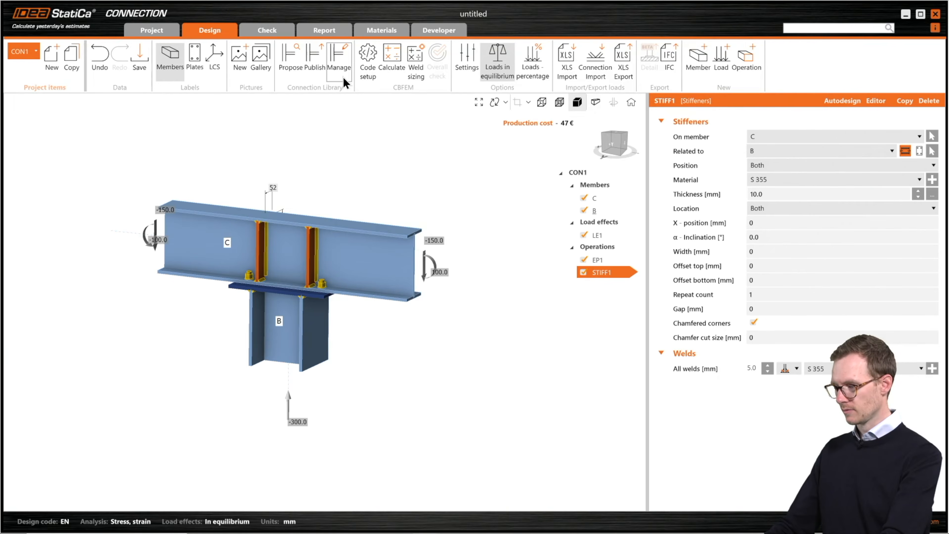
Step: Examine the analysis and checks, partial safety factors and concrete block parameters in an enlarged code and calculation settings dialog
click(367, 70)
drag(421, 98, 395, 84)
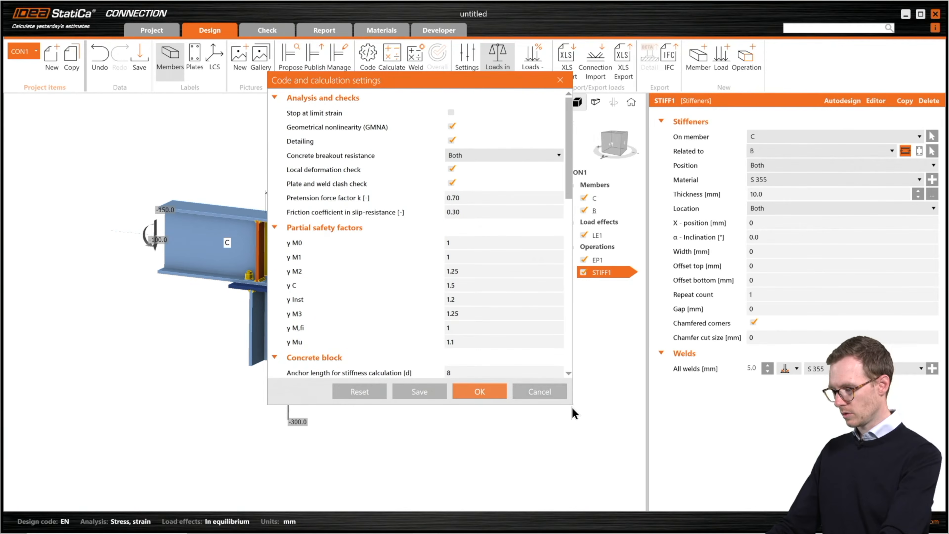
drag(569, 401, 620, 488)
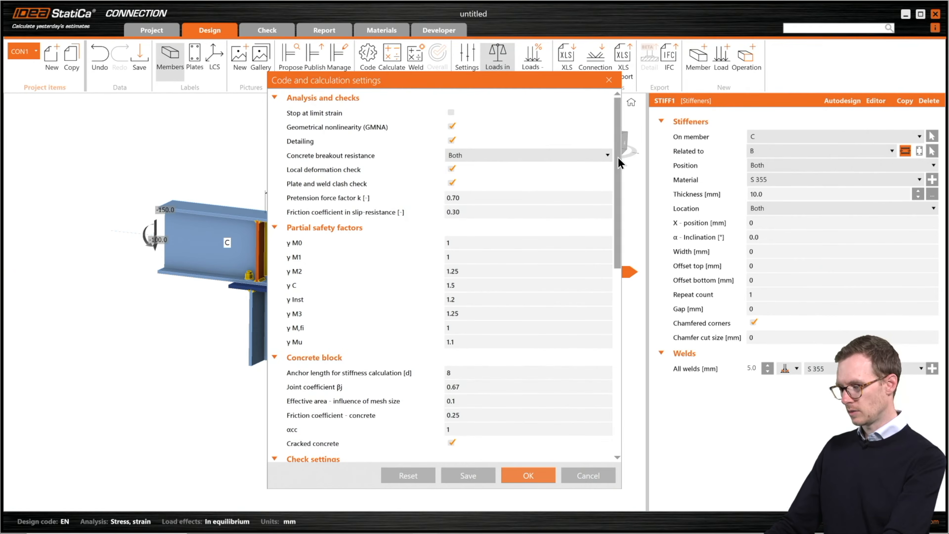
scroll(582, 178, down, 3)
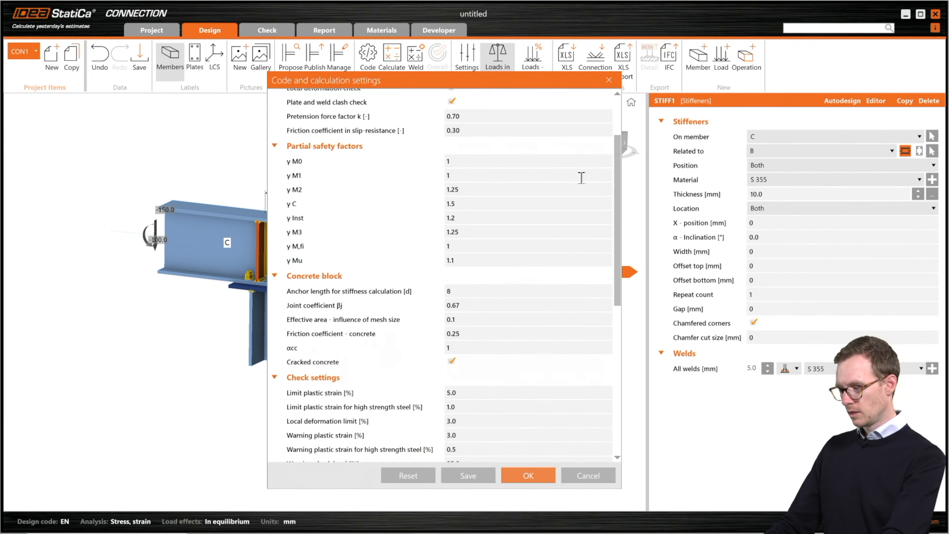
click(488, 165)
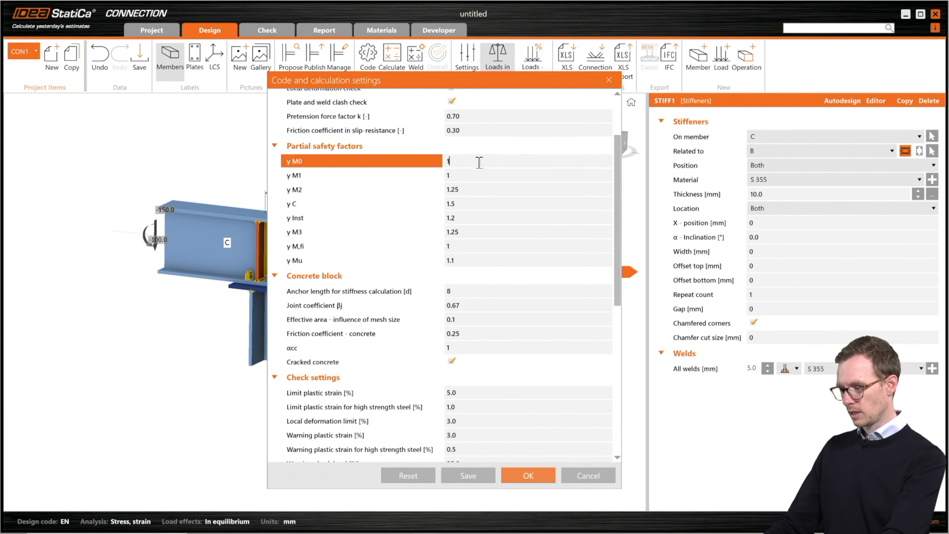
click(475, 174)
click(482, 189)
scroll(605, 283, down, 7)
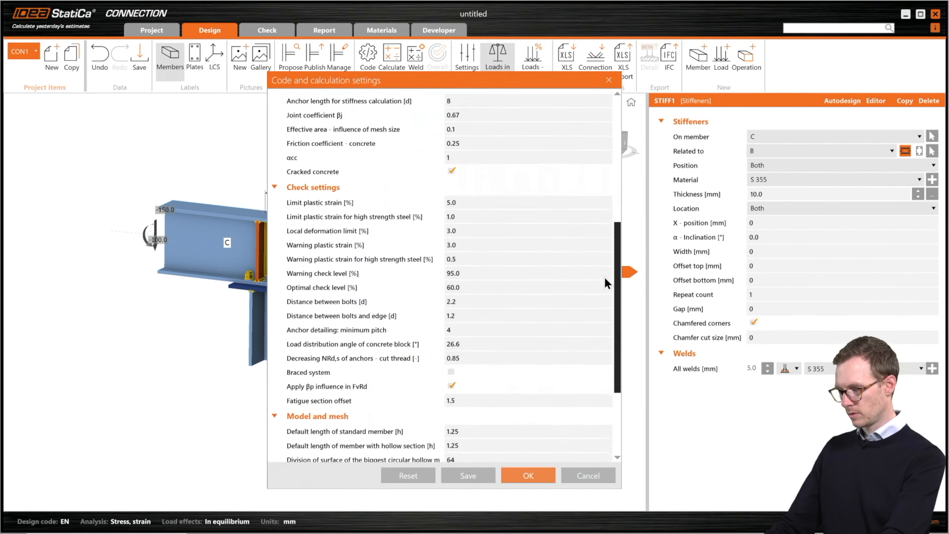
scroll(604, 269, up, 2)
click(475, 201)
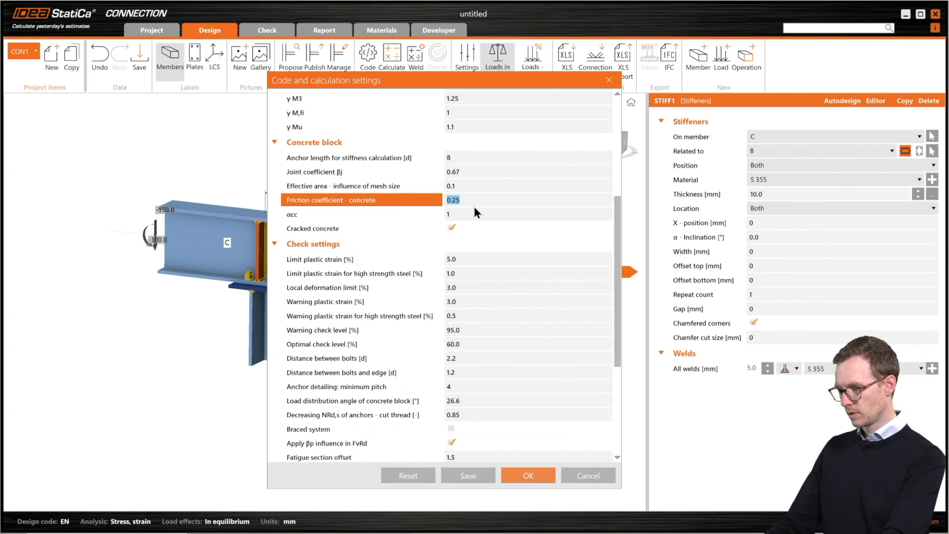
click(474, 185)
click(481, 172)
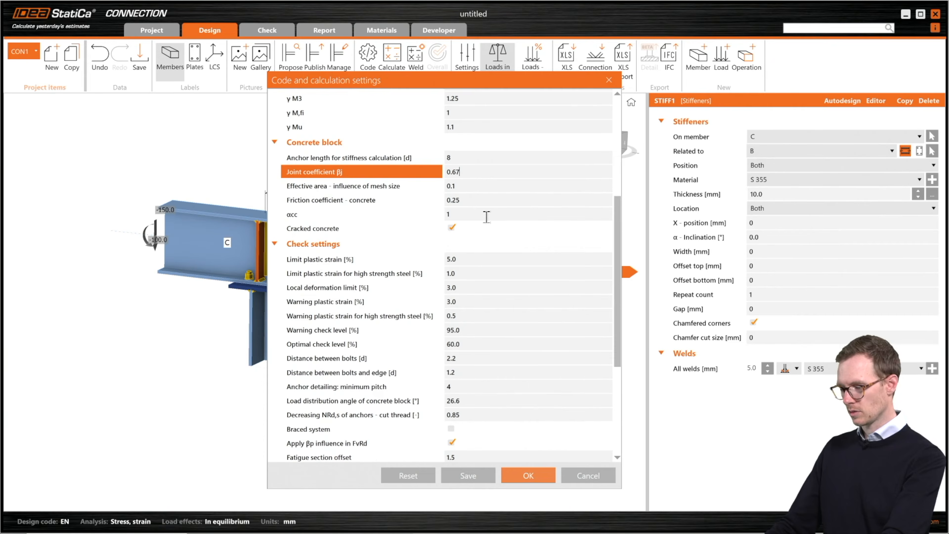
Step: Examine the check settings, including limit plastic strain, and the model and mesh parameters, and close the code setup with its values accepted
scroll(485, 209, down, 3)
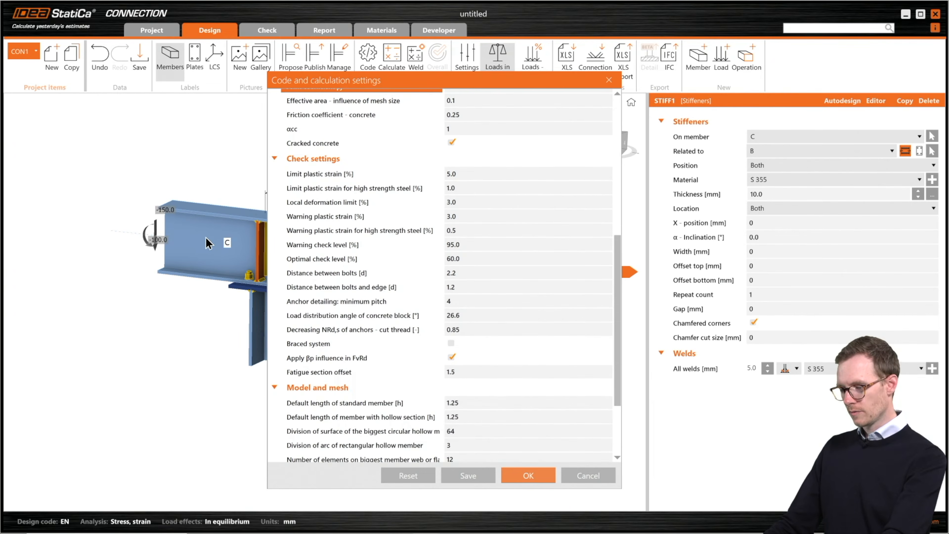
click(478, 173)
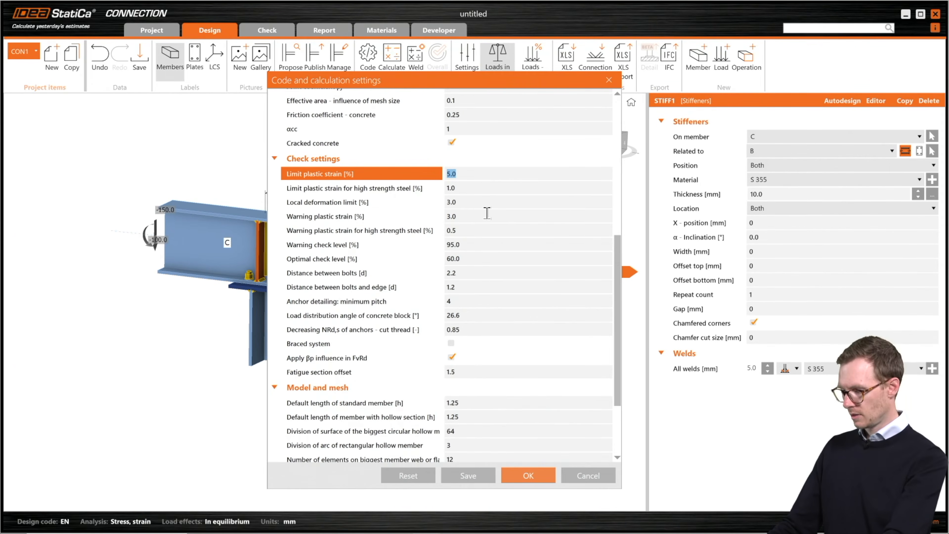
scroll(488, 213, down, 3)
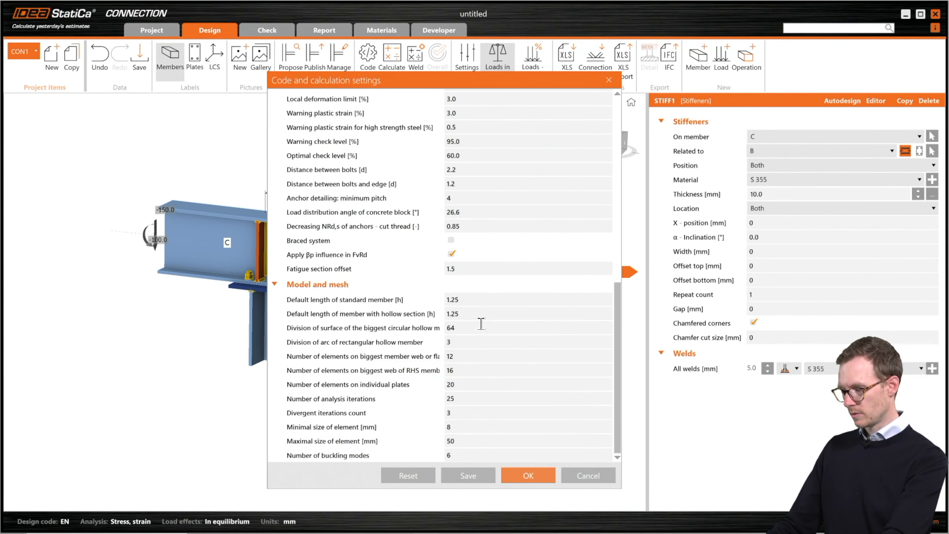
click(482, 356)
click(483, 371)
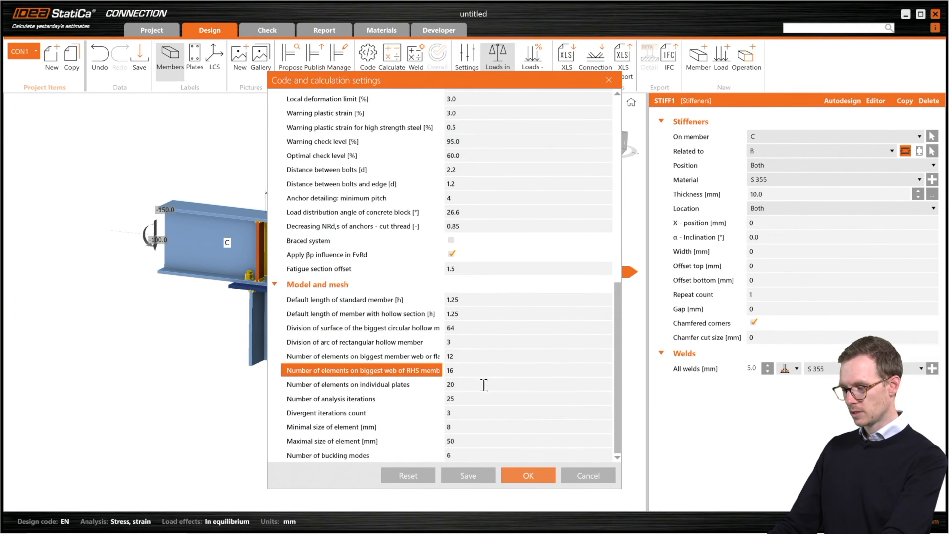
click(484, 385)
click(486, 398)
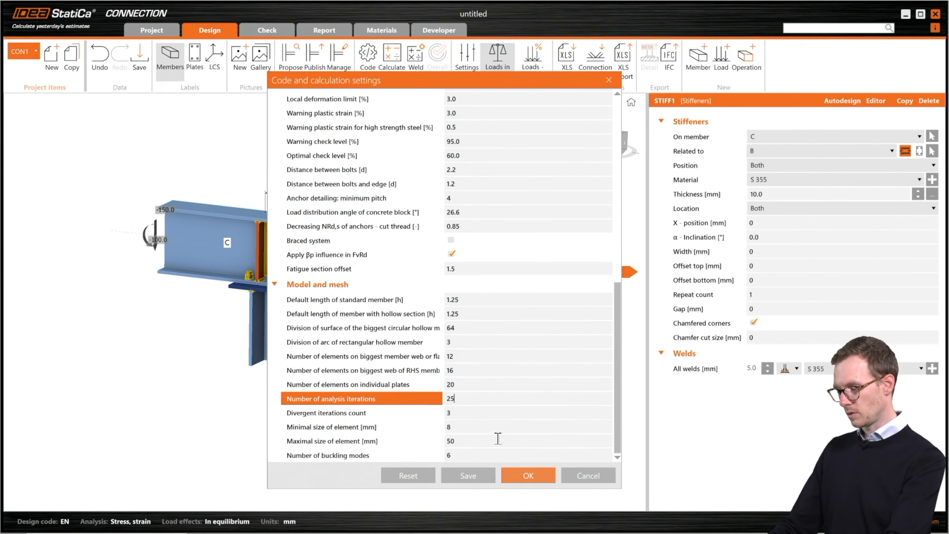
click(527, 476)
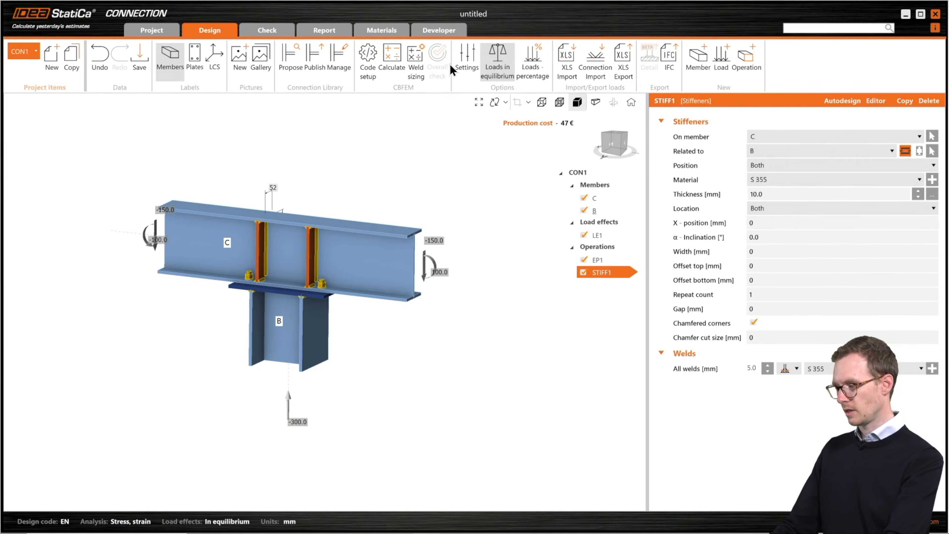
Step: Examine the cost settings for the currency unit symbol, steel parts and fillet welds
click(467, 64)
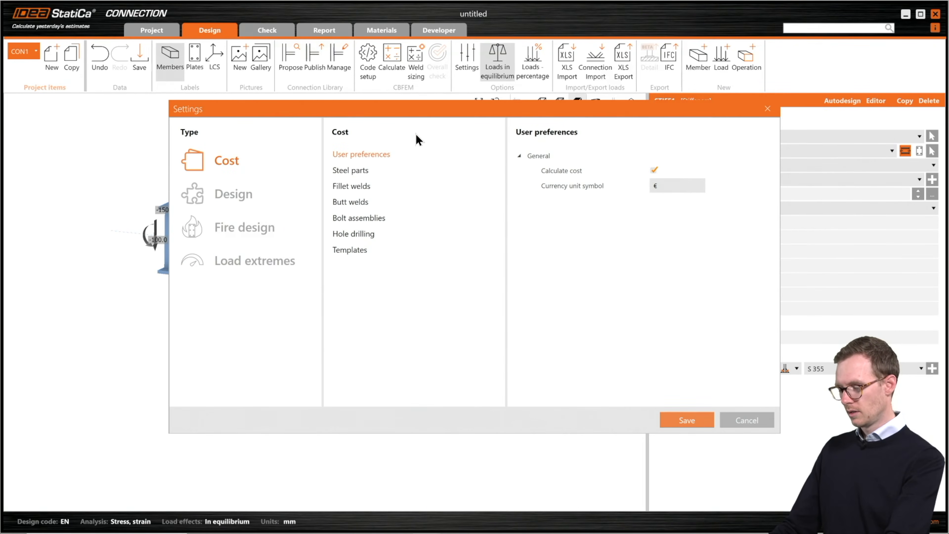
click(578, 187)
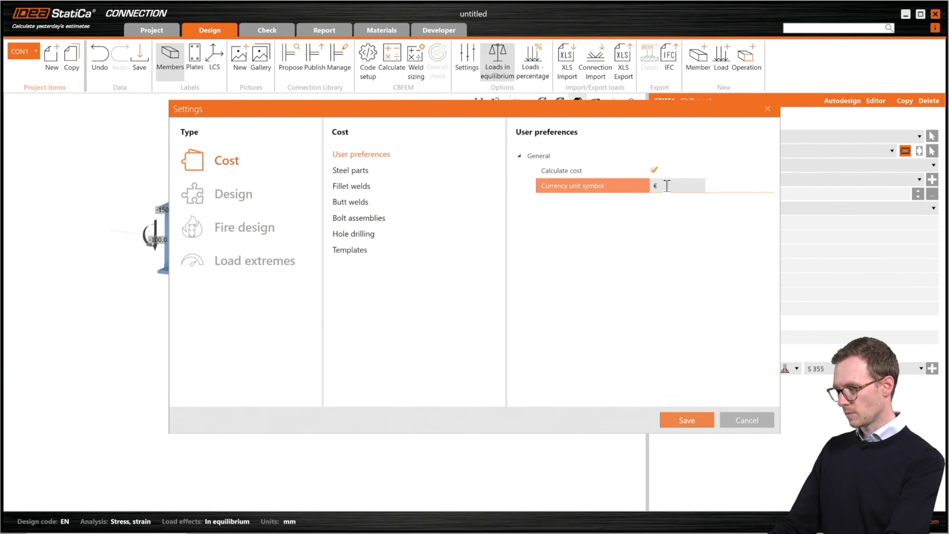
double_click(656, 186)
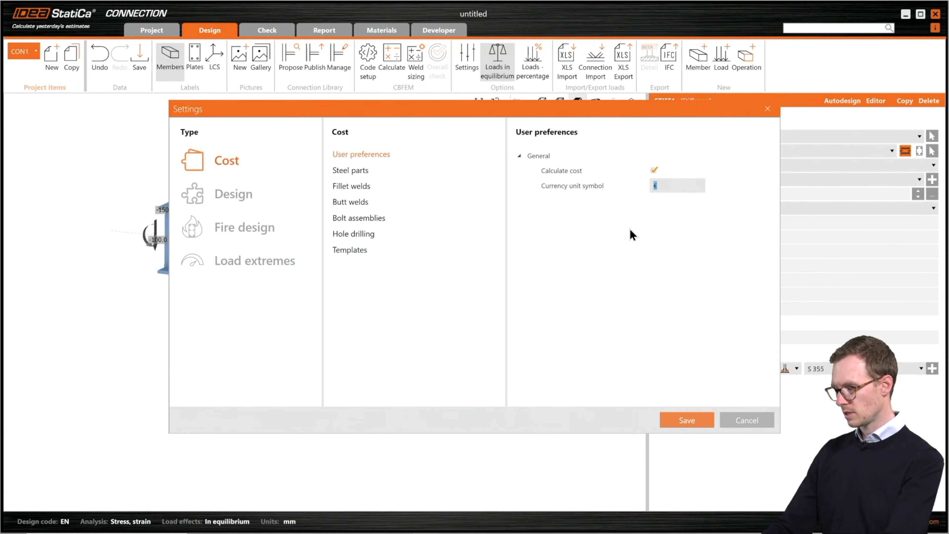
click(357, 172)
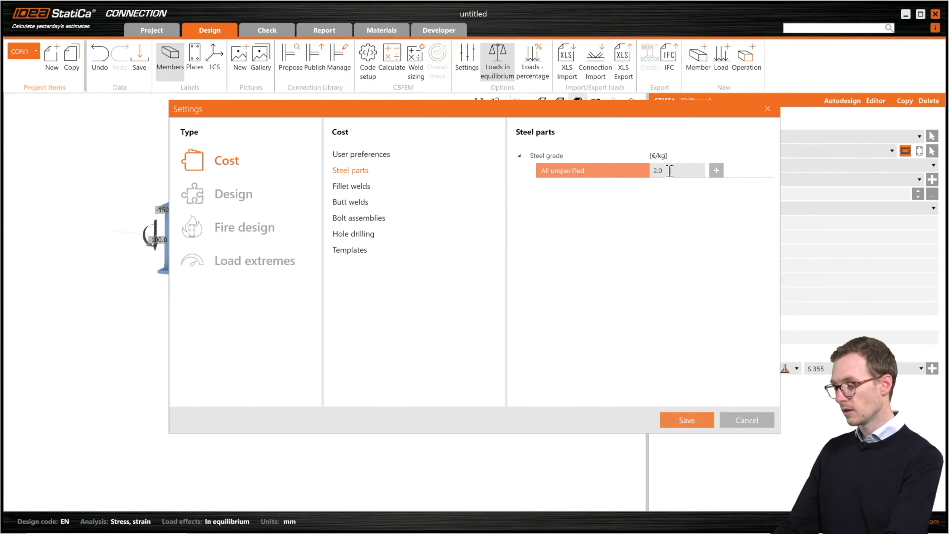
click(353, 186)
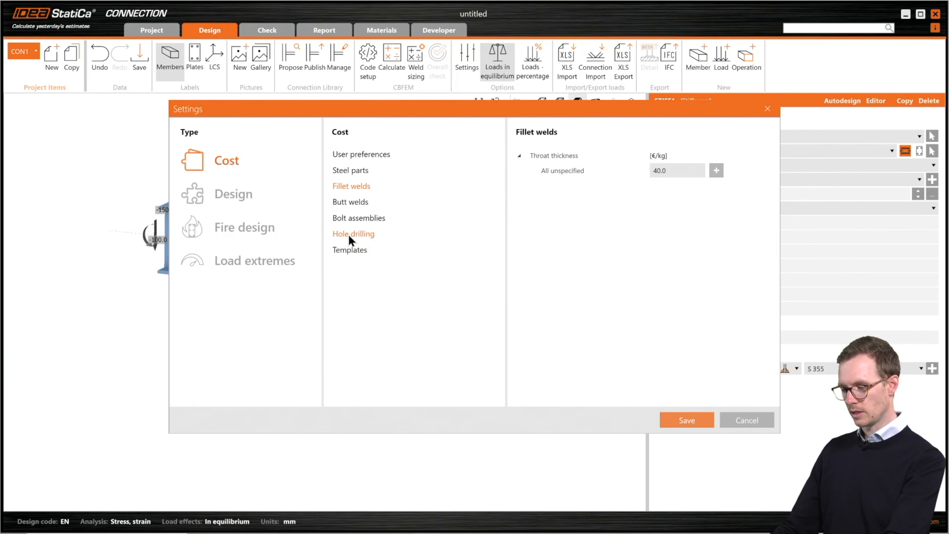
Step: Examine the design settings for bolt assemblies, operations and autodesign plus the fire curve settings, leaving without saving
click(239, 196)
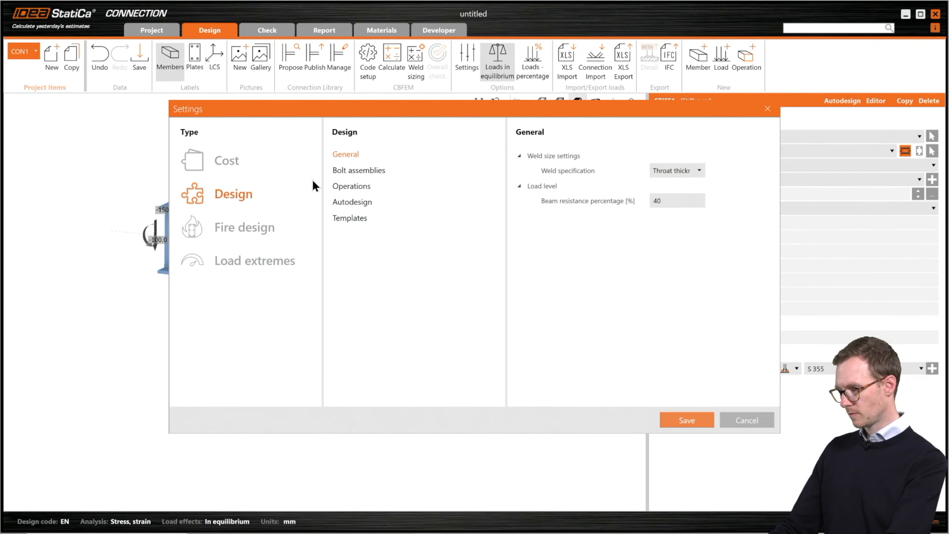
click(359, 171)
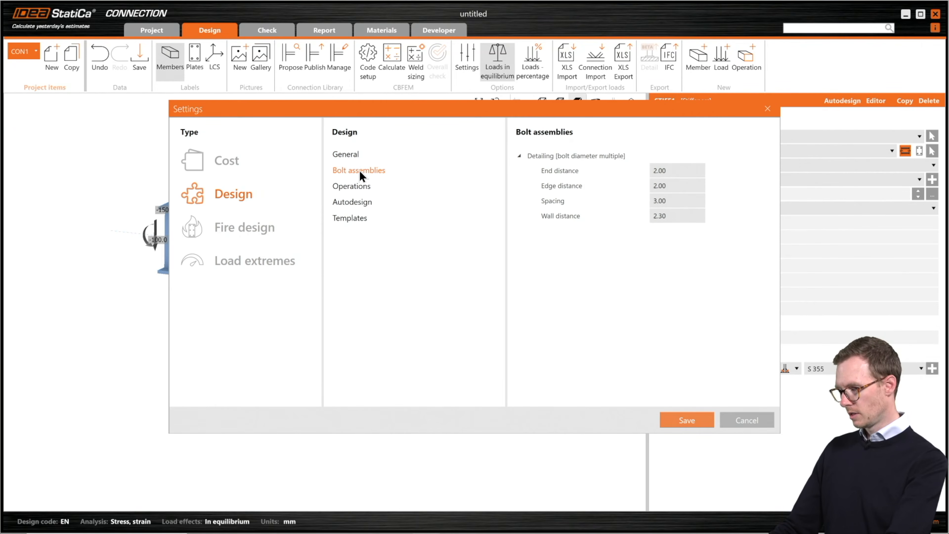
click(353, 188)
click(356, 203)
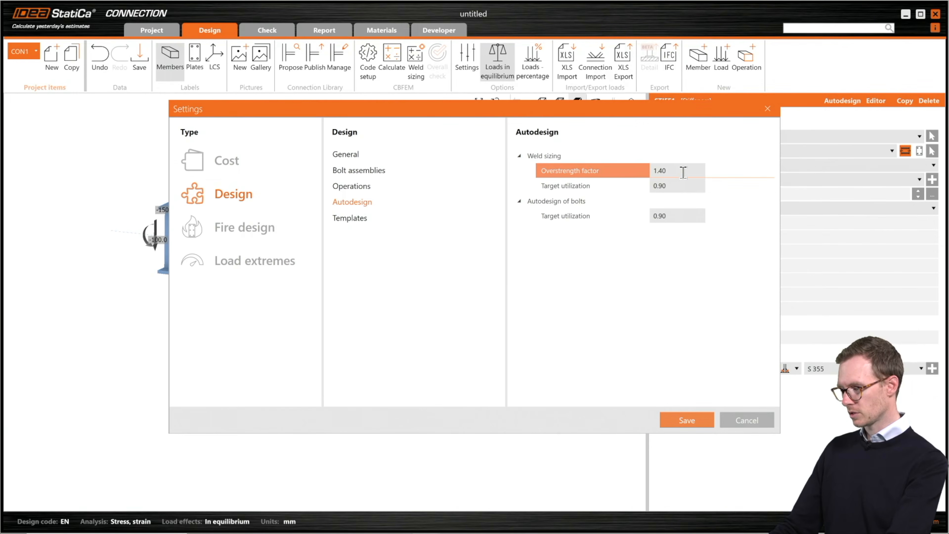
click(684, 184)
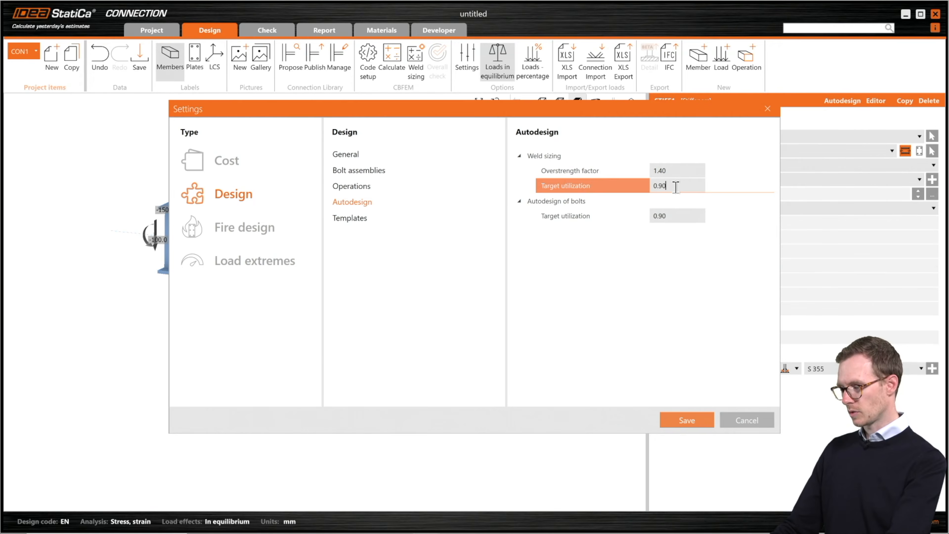
click(675, 216)
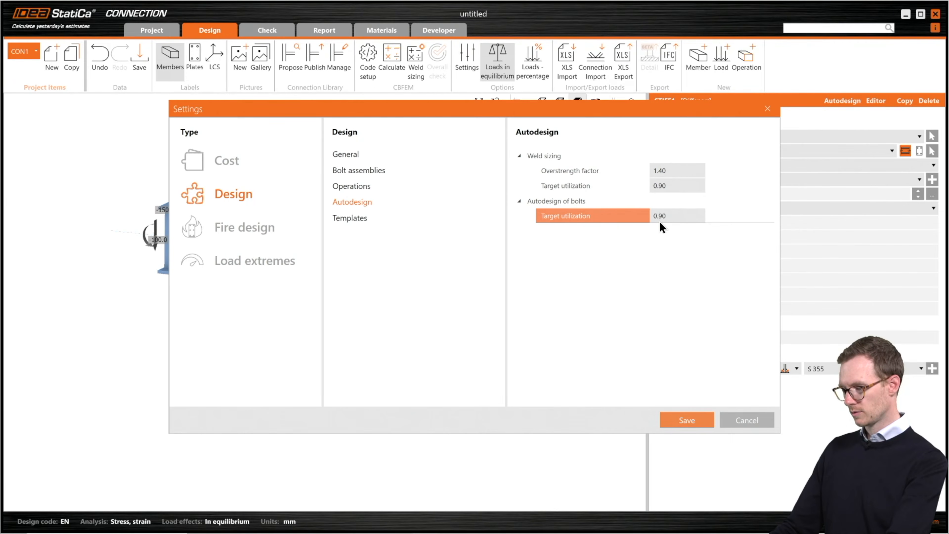
click(243, 233)
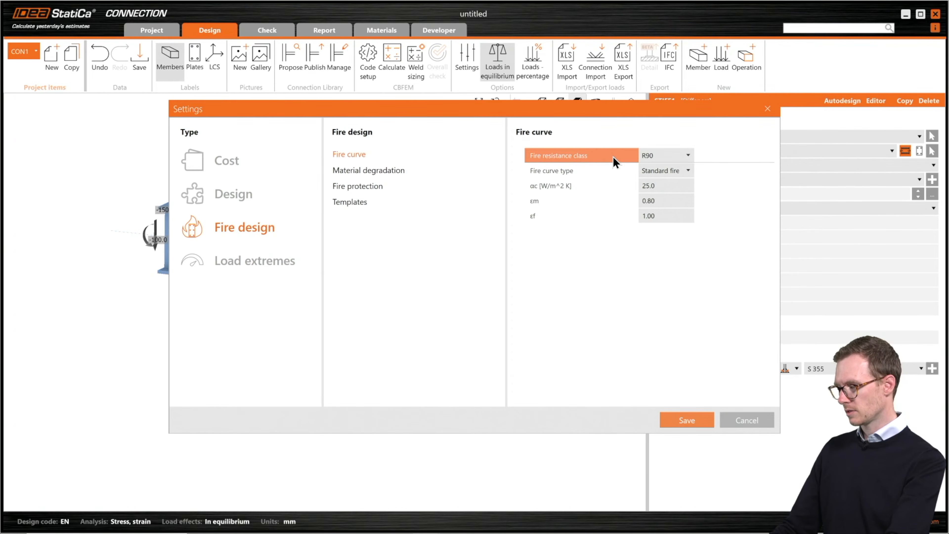
click(747, 420)
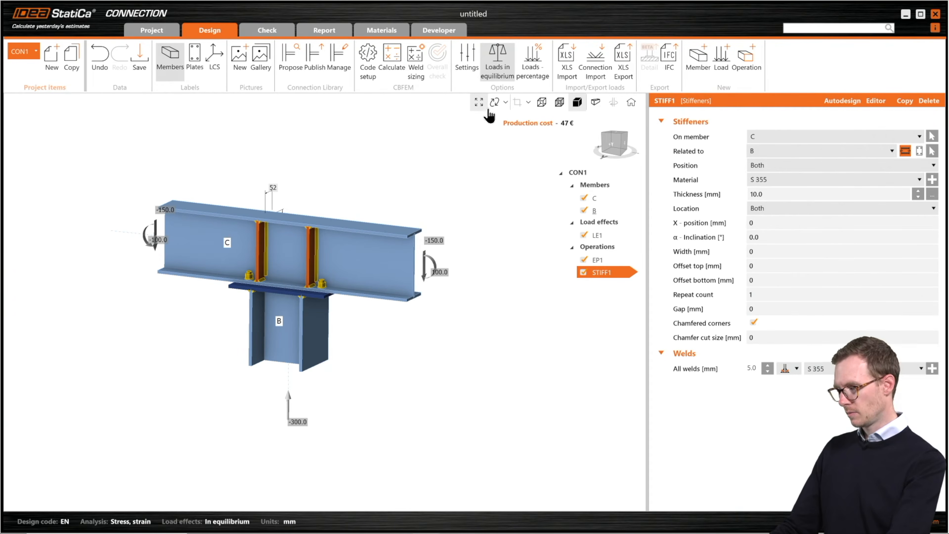
Step: Look through the available manufacturing operations and close the selection without adding one
middle_drag(411, 165, 419, 171)
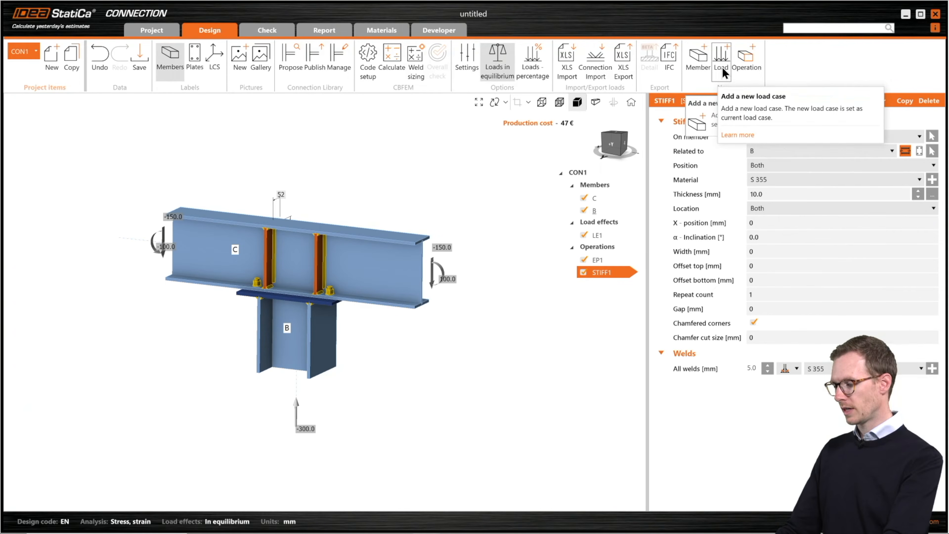
click(749, 65)
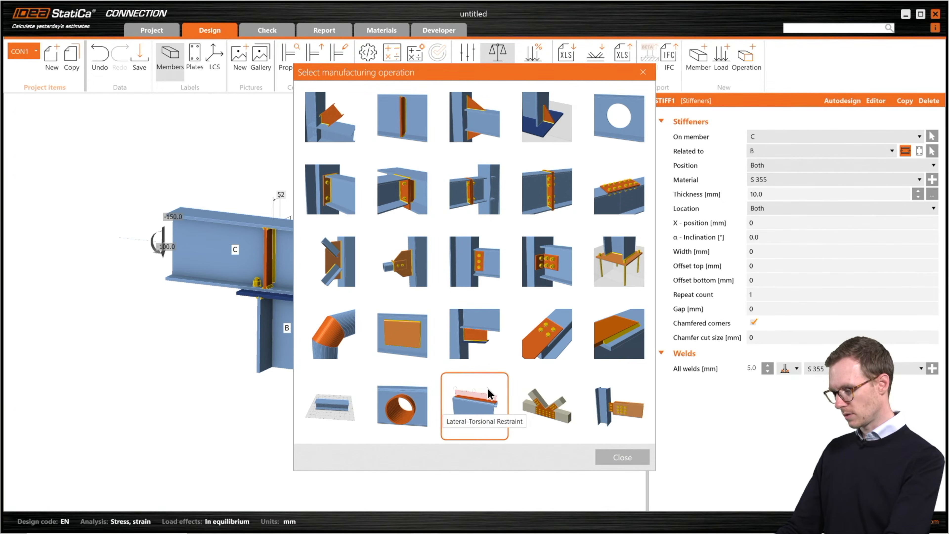
click(623, 457)
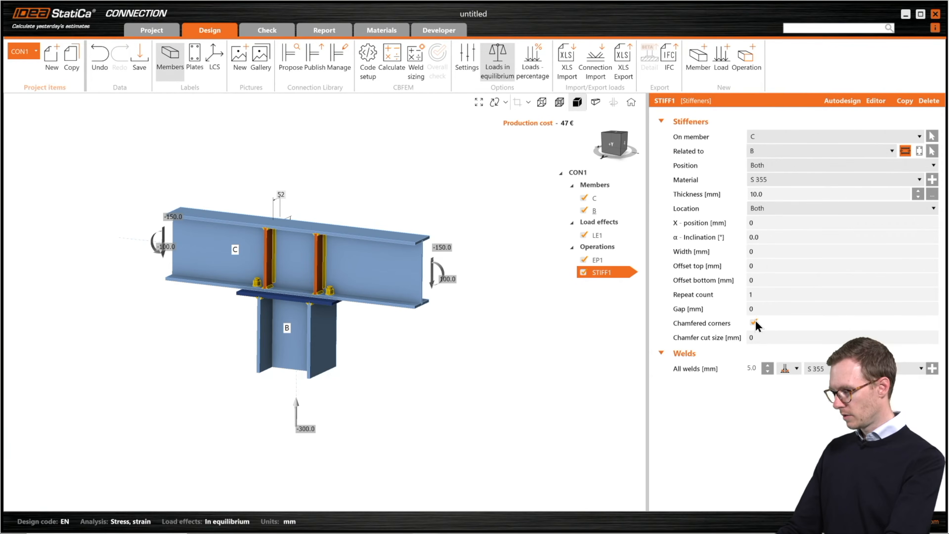
Step: Try the STIFF1 stiffeners without chamfered corners and turn the chamfered corners back on
scroll(277, 239, up, 5)
scroll(281, 236, down, 1)
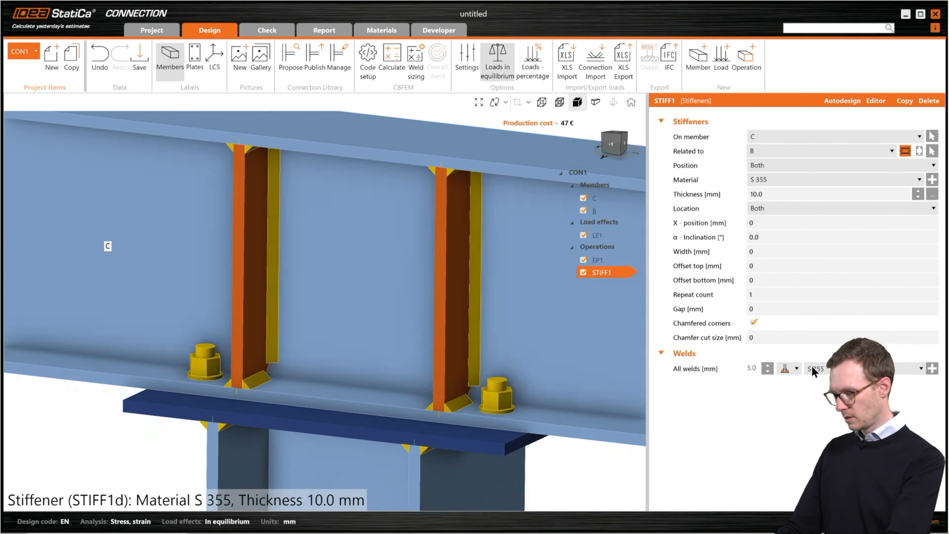
click(752, 321)
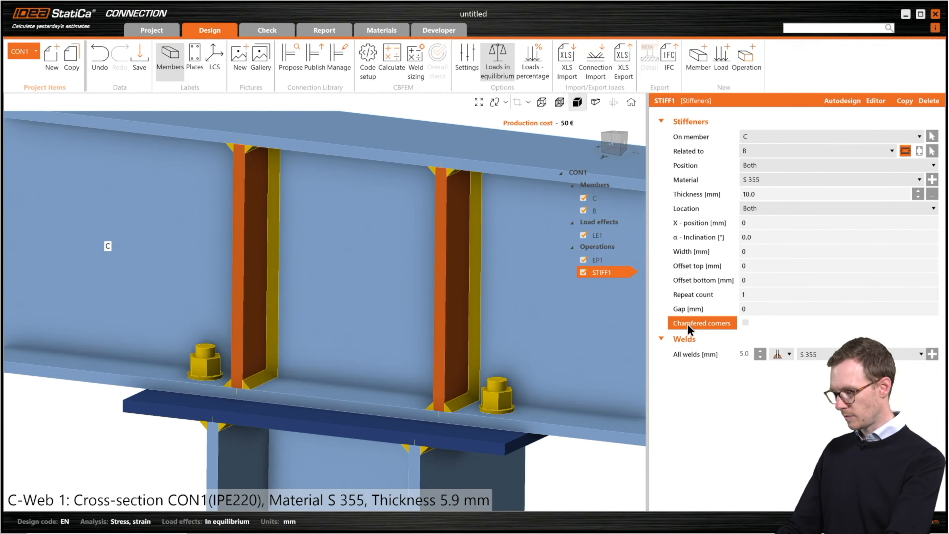
click(745, 324)
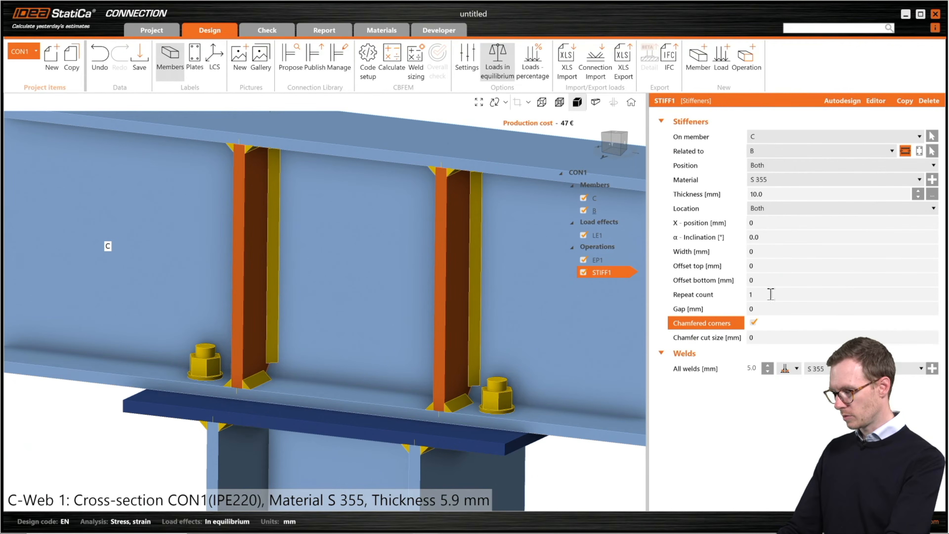
Step: Set the X-position of the STIFF1 stiffeners on member C to 100 mm
click(735, 224)
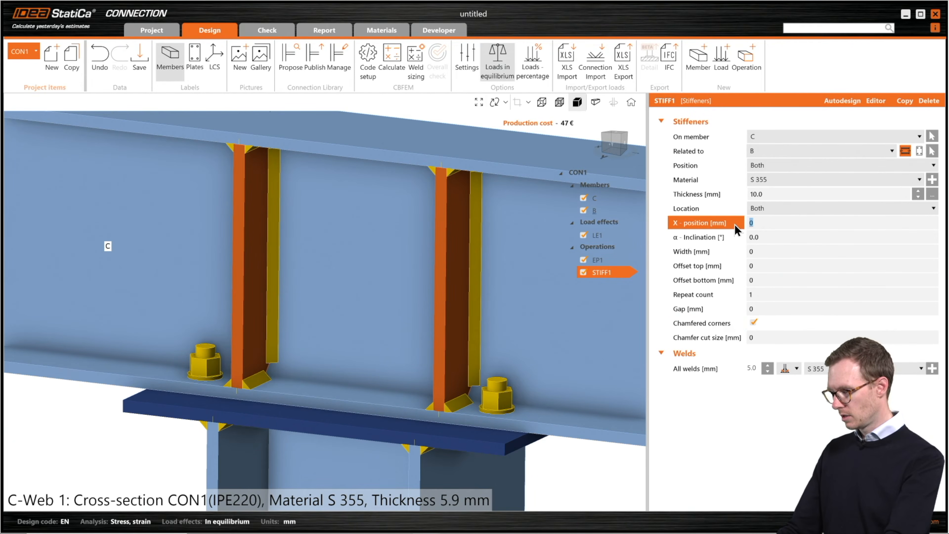
text(100)
key(Tab)
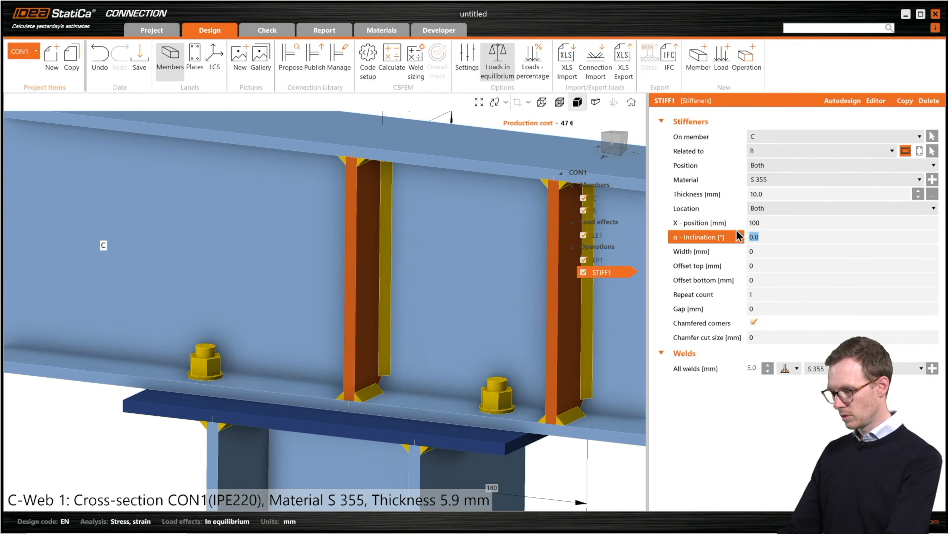
scroll(605, 292, down, 3)
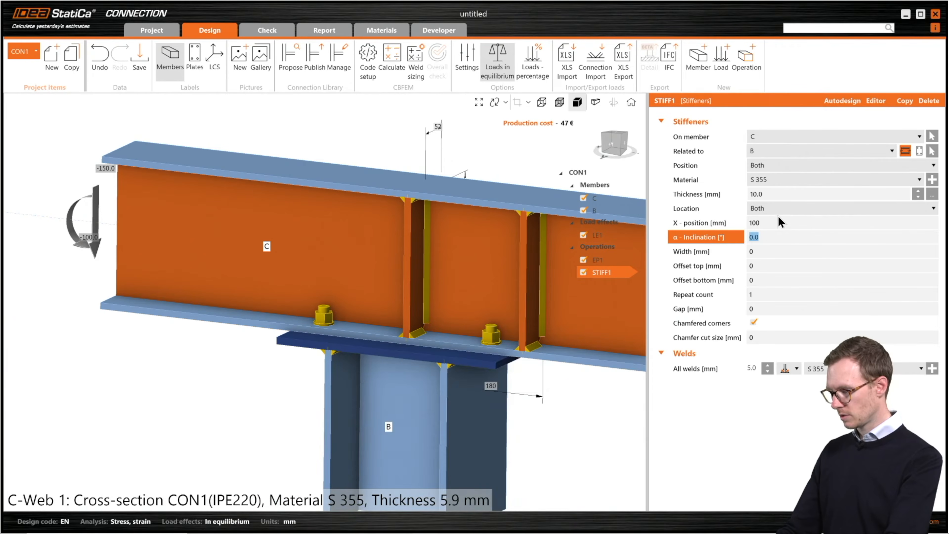
Step: Set the X-position of the STIFF1 stiffeners on member C to 0 mm
click(713, 224)
text(0)
key(Tab)
scroll(441, 157, down, 3)
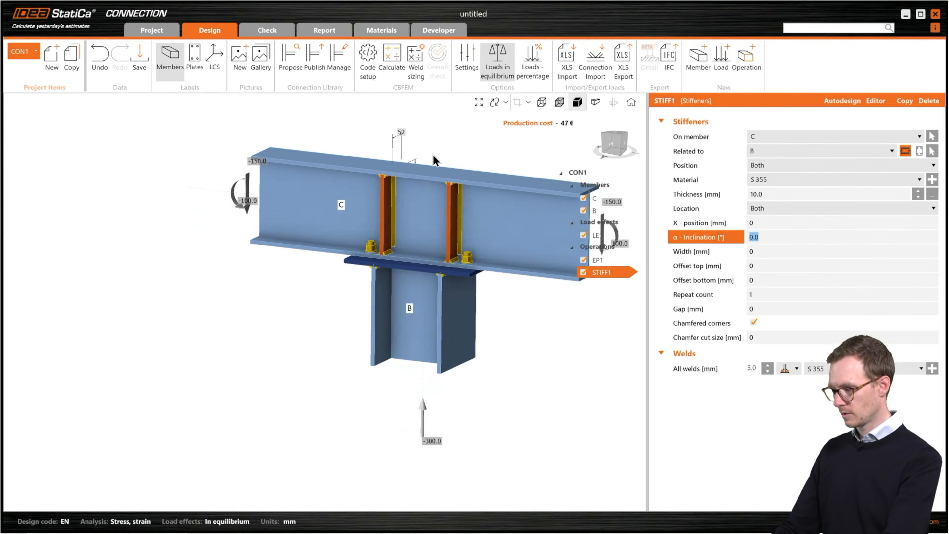
middle_drag(436, 157, 351, 164)
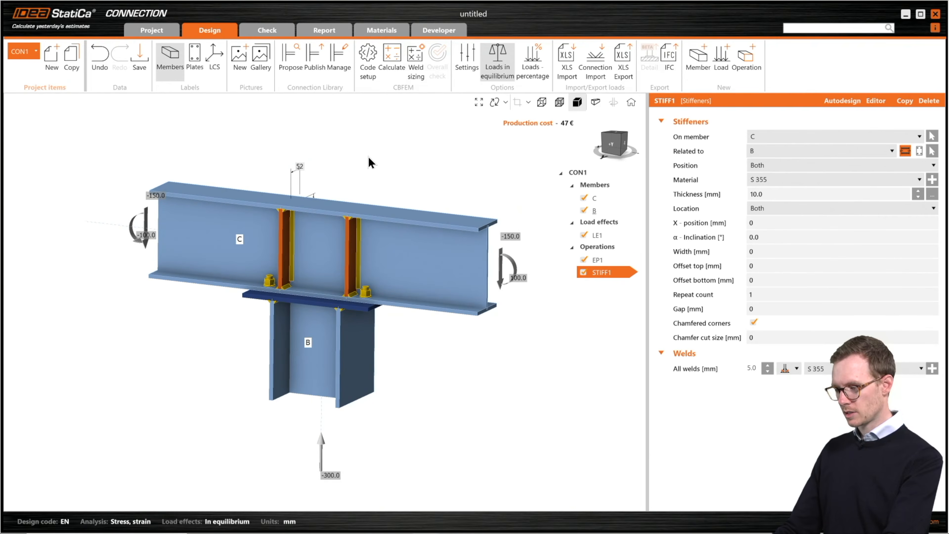
Step: Run the CBFEM calculation of the connection and view the overall check on the model
click(391, 62)
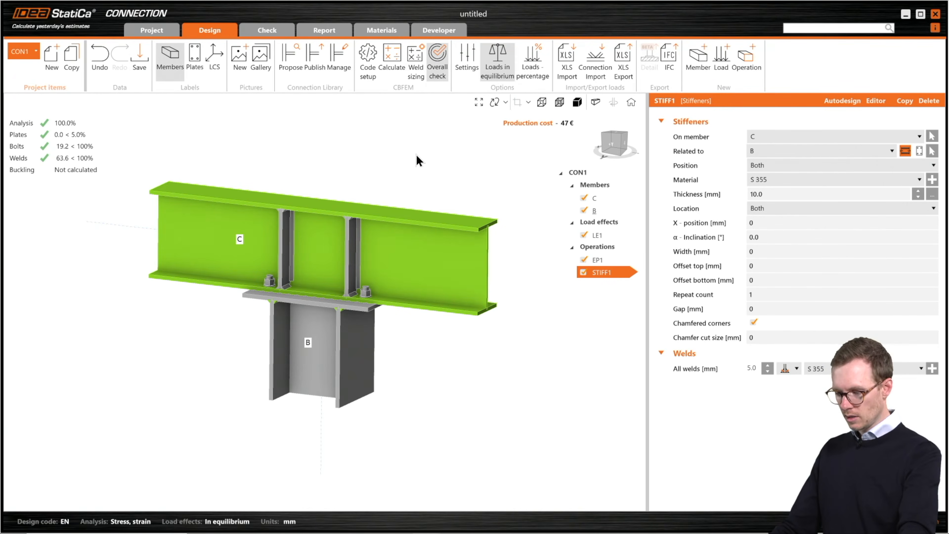
right_drag(535, 301, 428, 355)
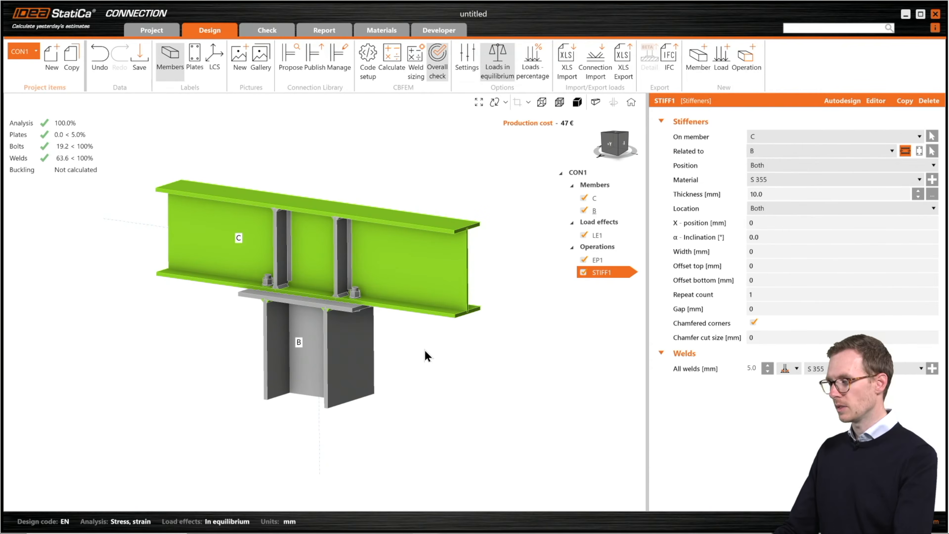
middle_drag(328, 136, 334, 150)
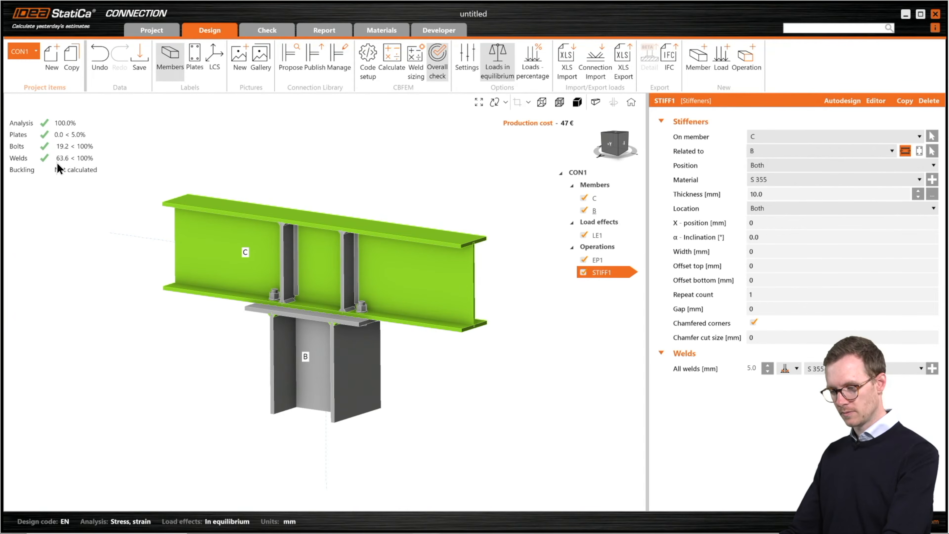
Step: Show the strain check of the calculated connection, followed by the equivalent stress plot
click(270, 33)
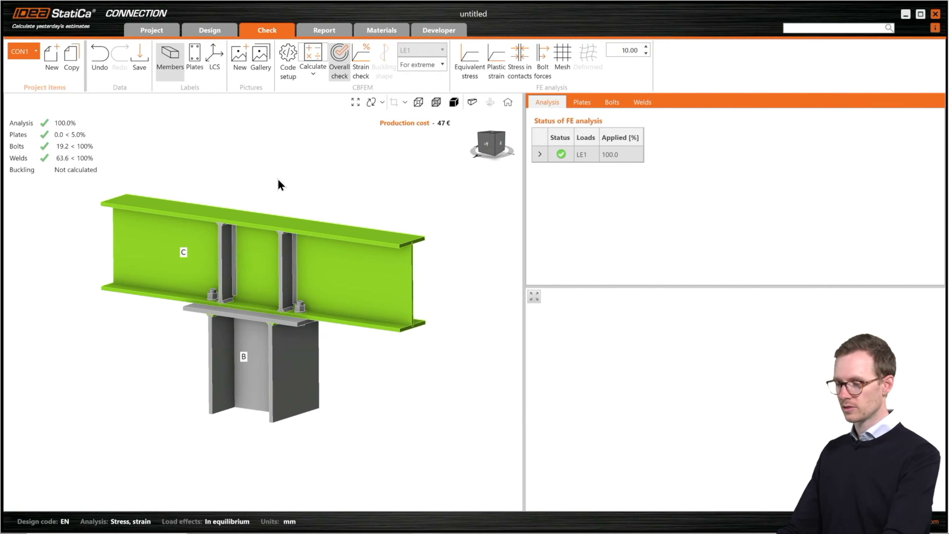
click(362, 69)
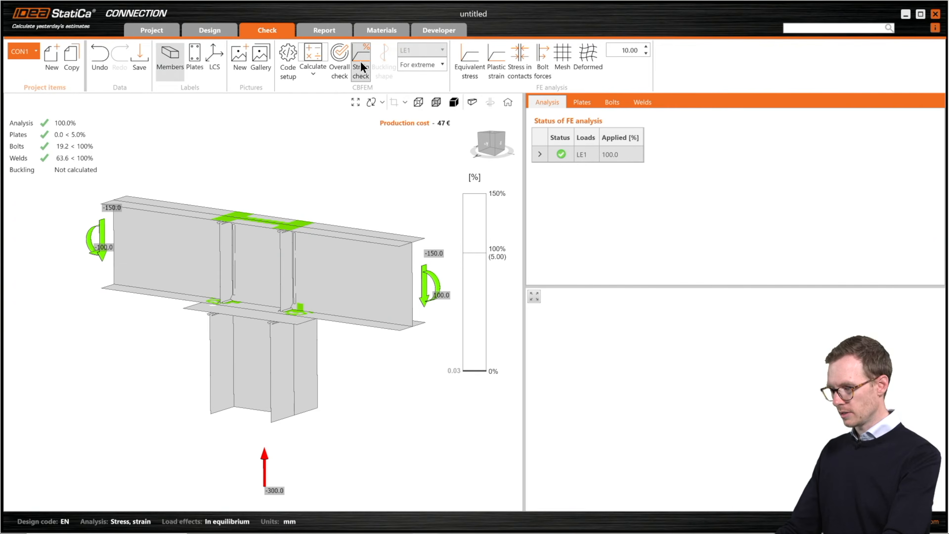
click(465, 60)
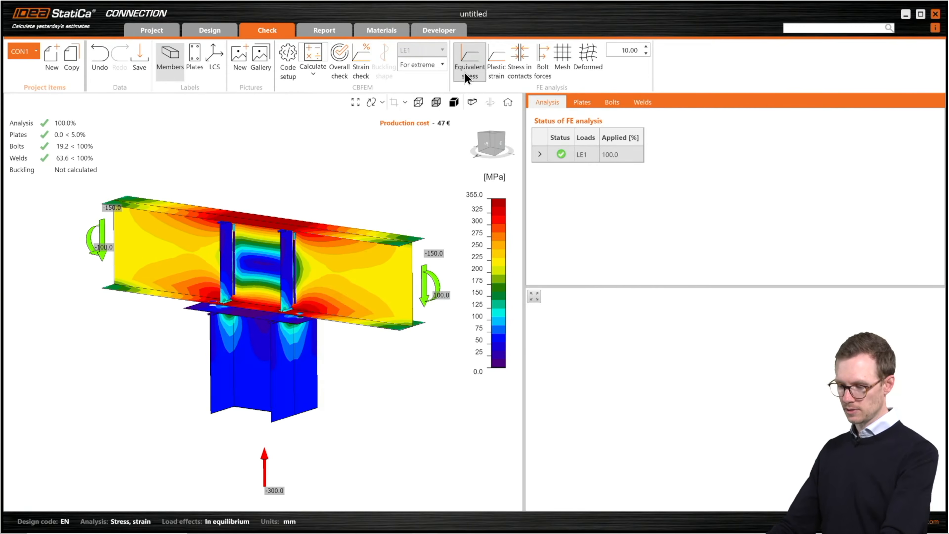
Step: Show the mesh and the deformed shape on the stress plot at a deformation scale of 20 and inspect the beam
click(563, 69)
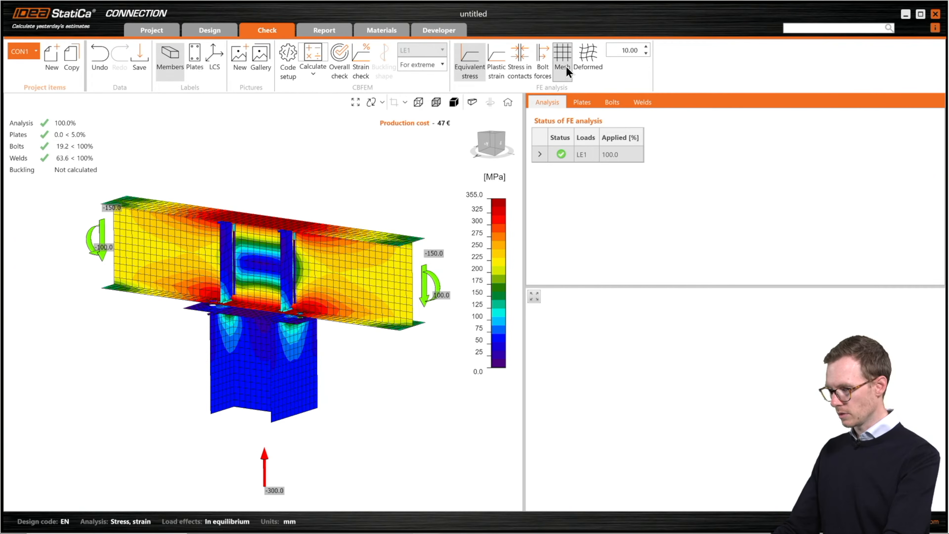
click(599, 65)
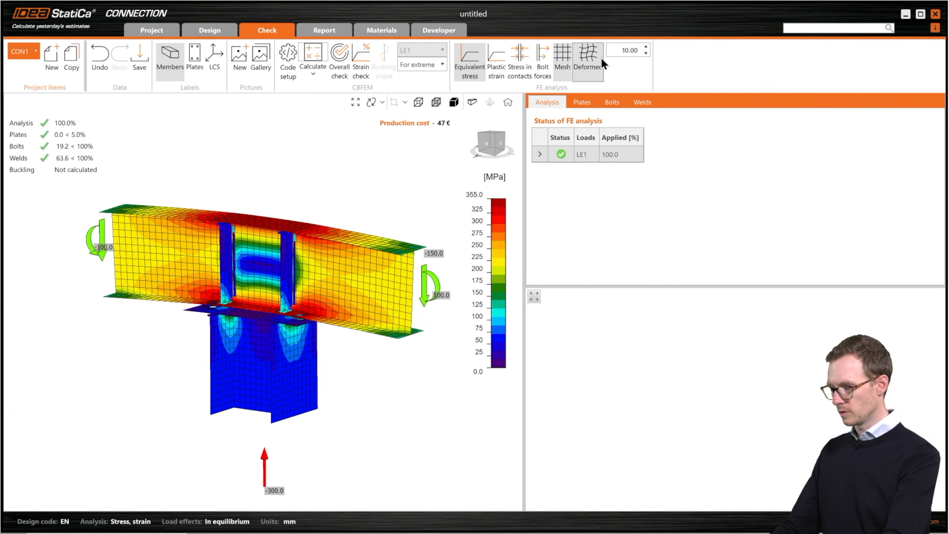
click(645, 47)
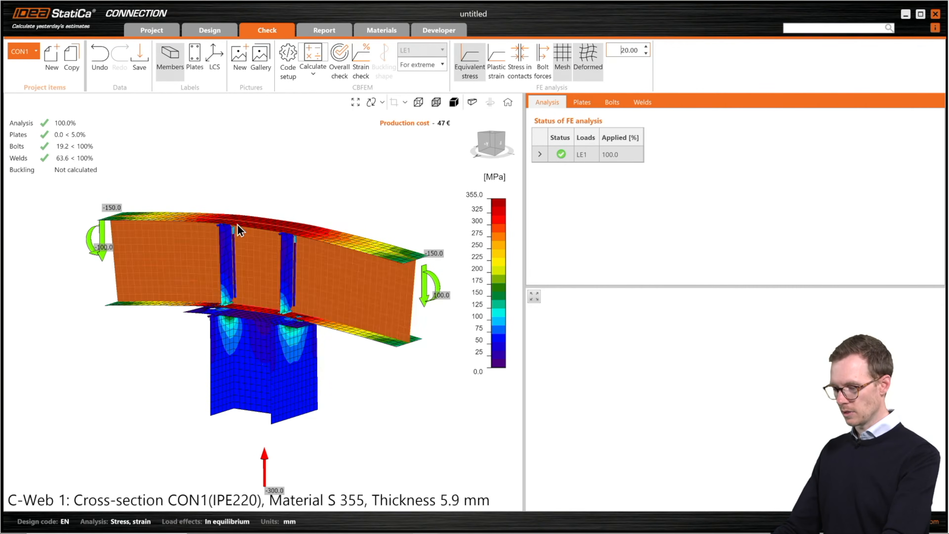
scroll(259, 266, up, 3)
scroll(258, 277, down, 5)
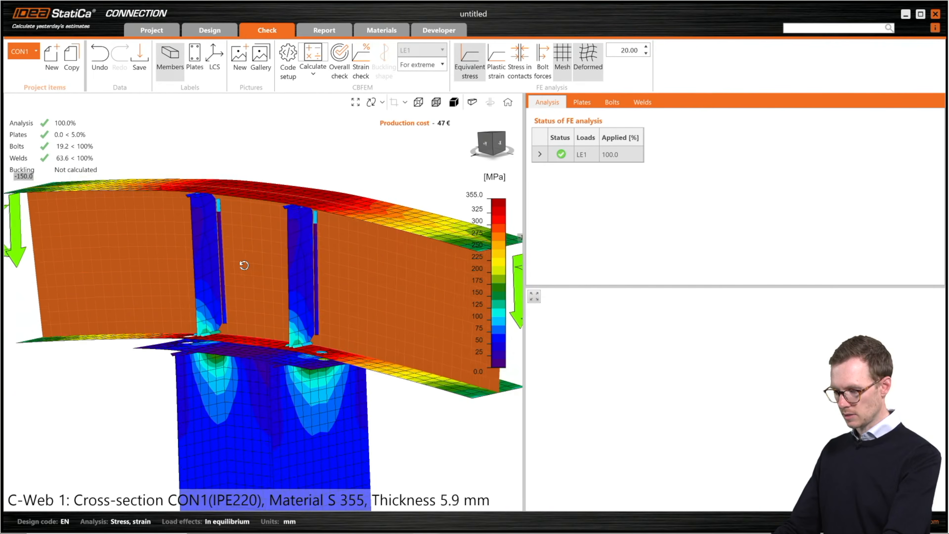
middle_drag(252, 219, 263, 253)
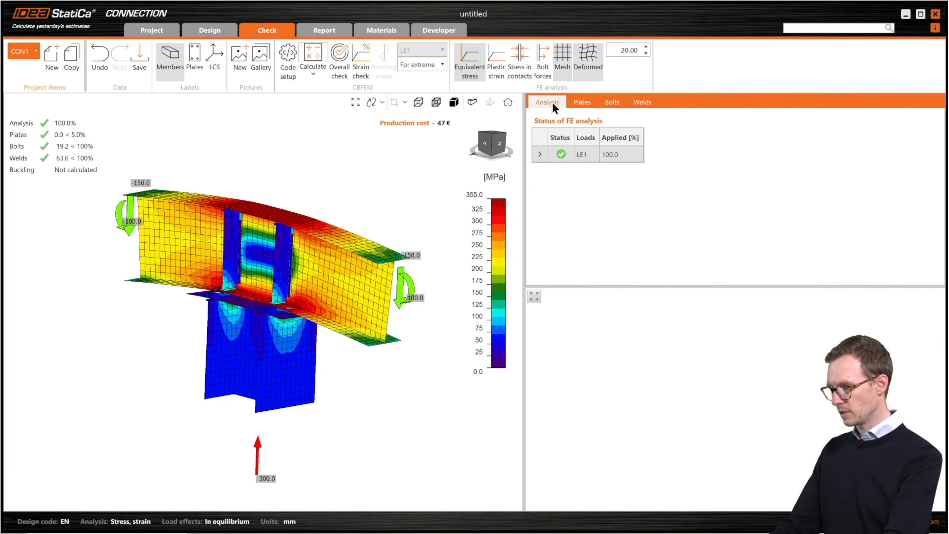
Step: Examine the plate check results, enlarging the table and selecting the C-tfl 1 and C-w 1 plates
click(582, 103)
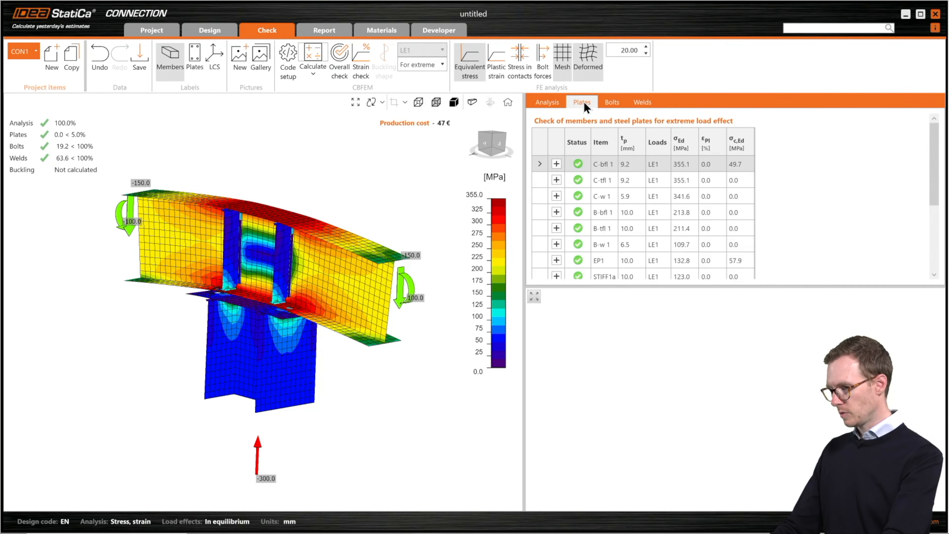
drag(630, 287, 628, 347)
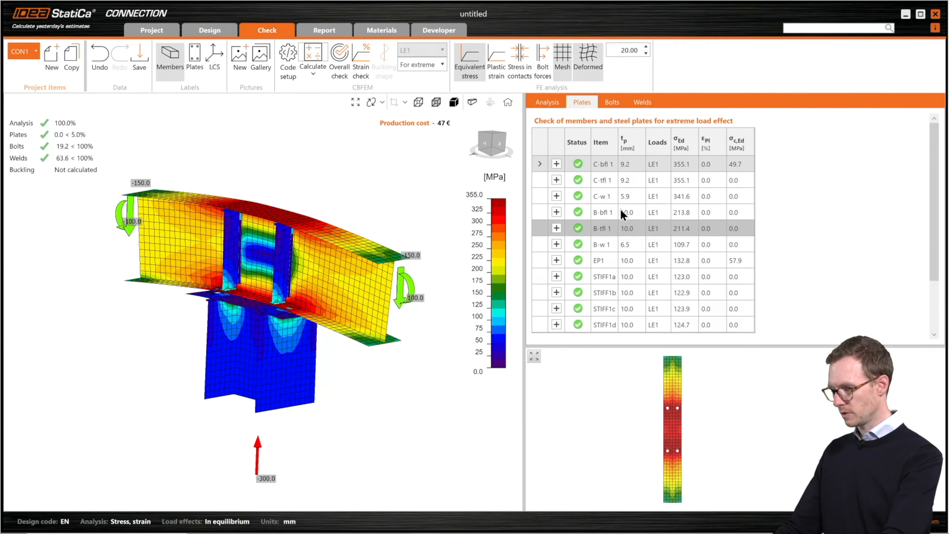
click(601, 180)
click(599, 195)
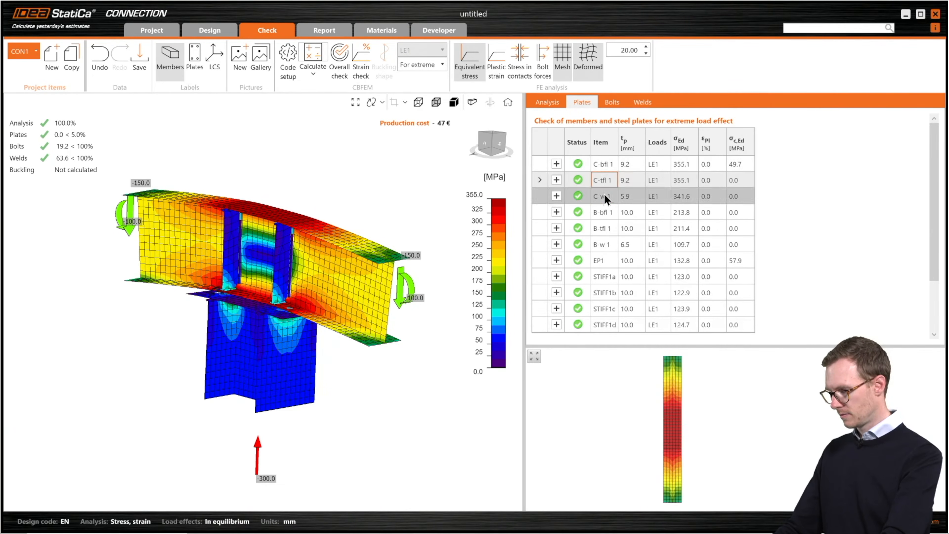
Step: Examine the bolt check results and the detailed tension resistance check of bolt B1 with its EN 1993-1-8 reference
click(612, 102)
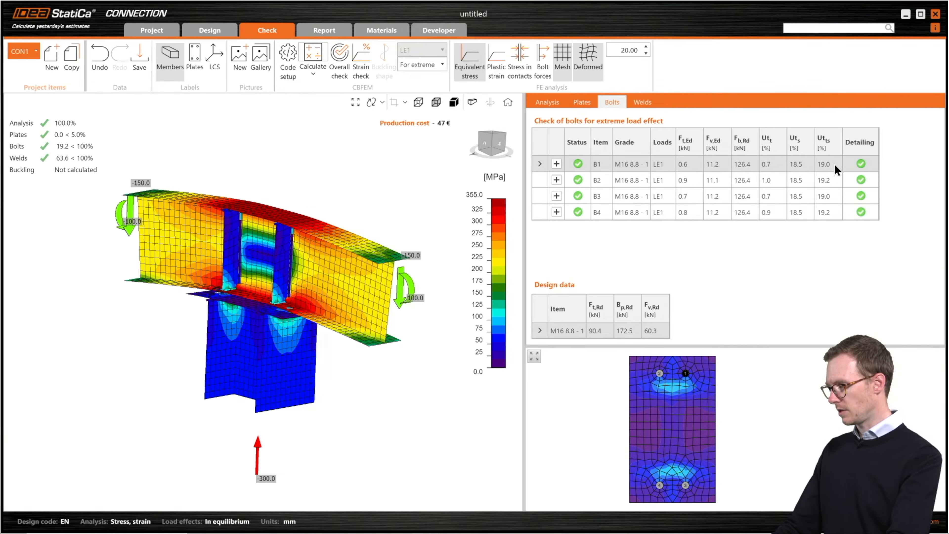
click(556, 164)
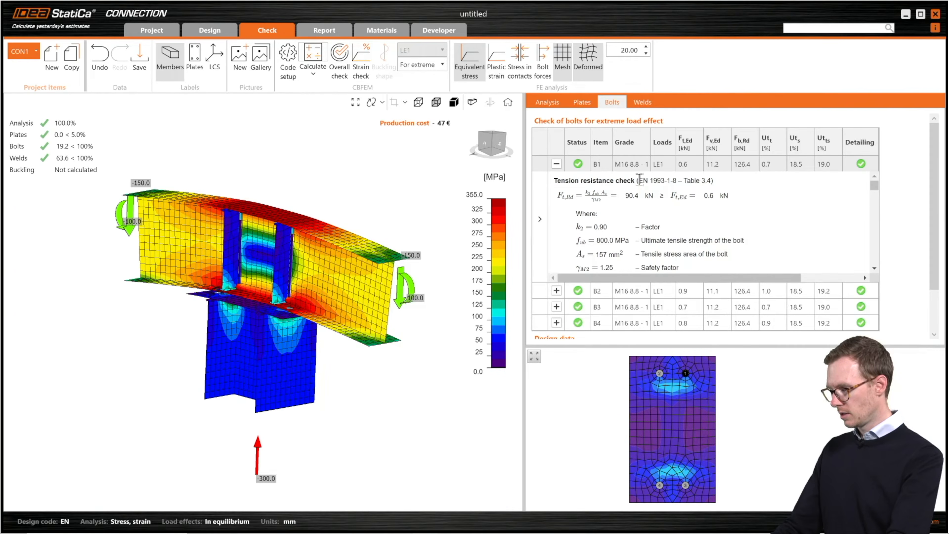
drag(640, 180, 807, 189)
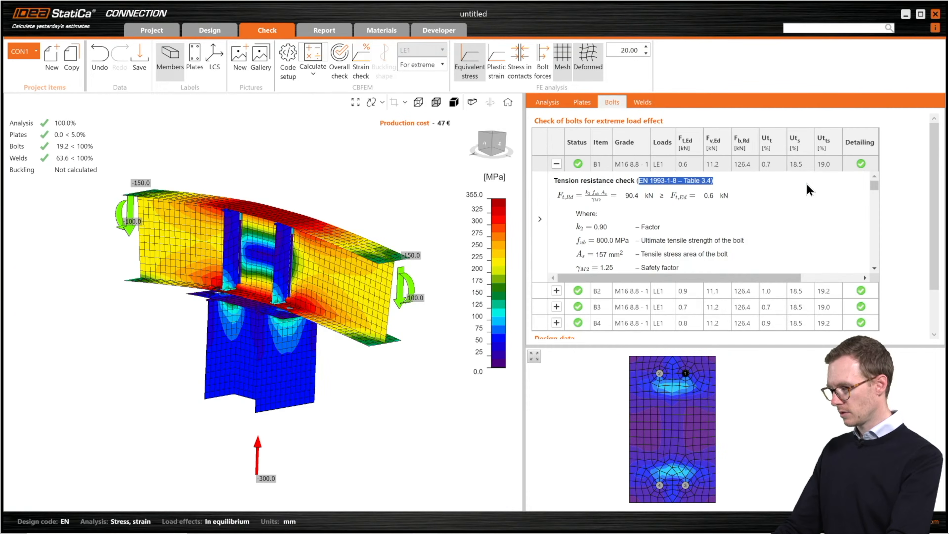
click(810, 184)
mouse_move(875, 185)
mouse_down()
mouse_move(872, 265)
mouse_move(873, 176)
mouse_up()
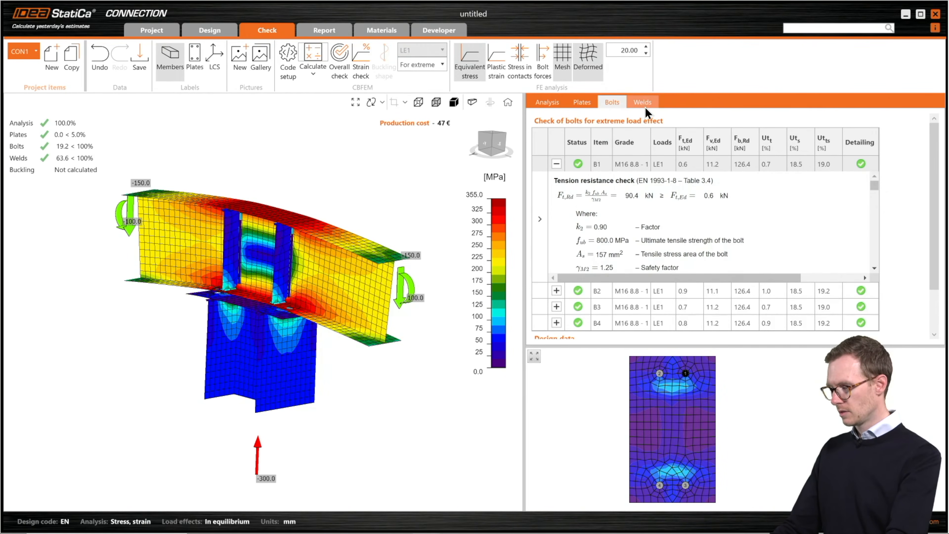
Step: Examine the weld check results, widening the table to show the detailing column
click(644, 105)
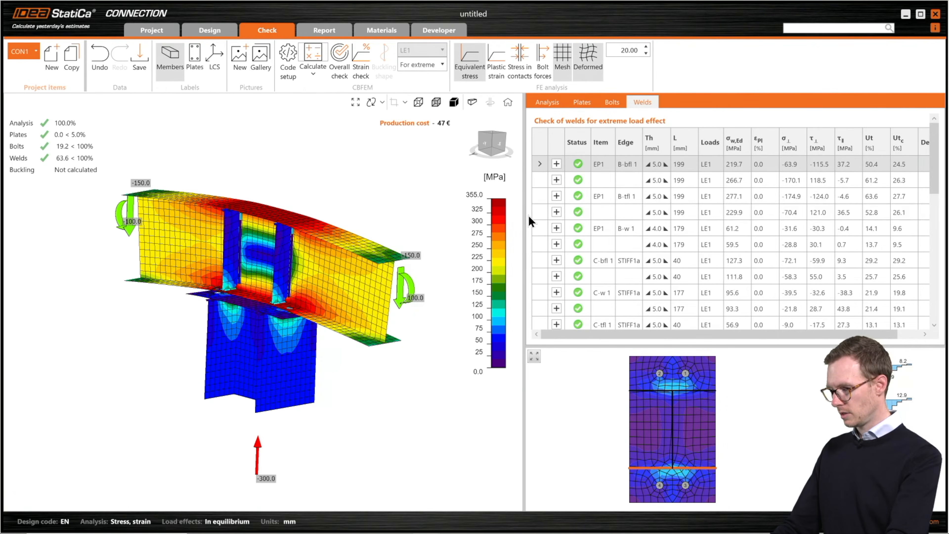
drag(525, 217, 484, 218)
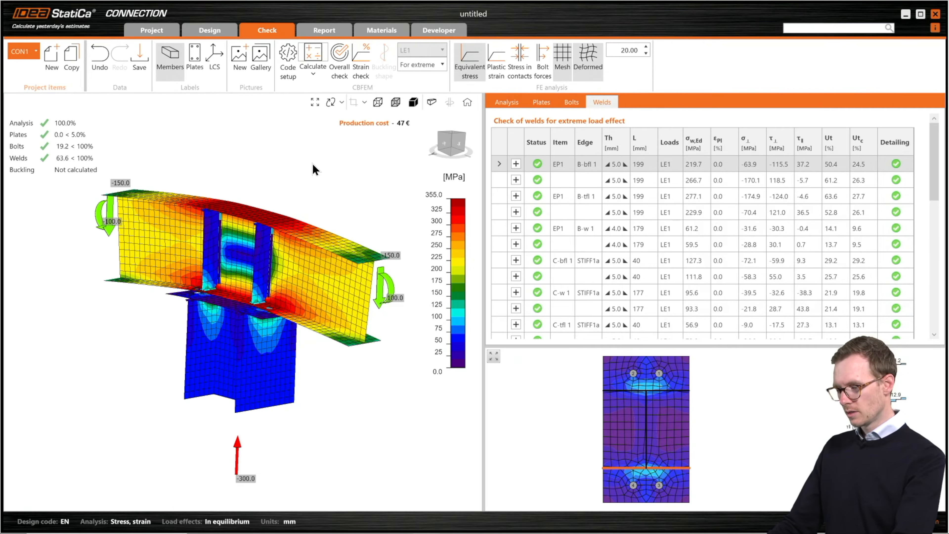
middle_drag(313, 176, 301, 201)
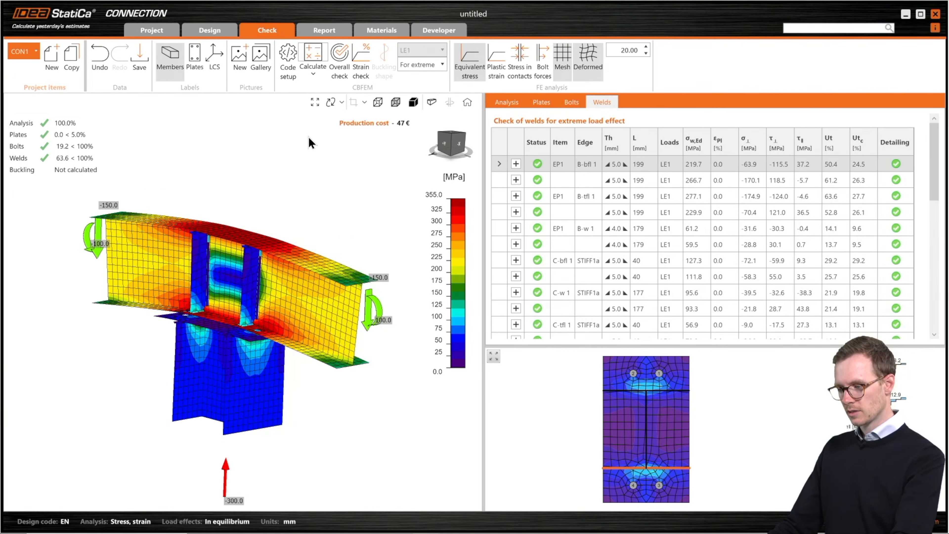
Step: Read through the detailed report of CON1 from project data and member geometry to the checks and code settings
click(325, 32)
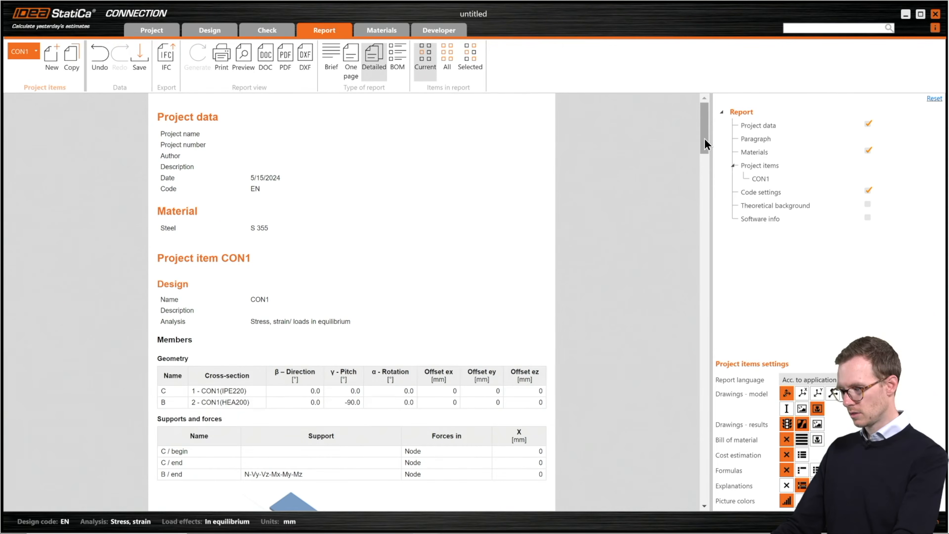
drag(704, 138, 706, 167)
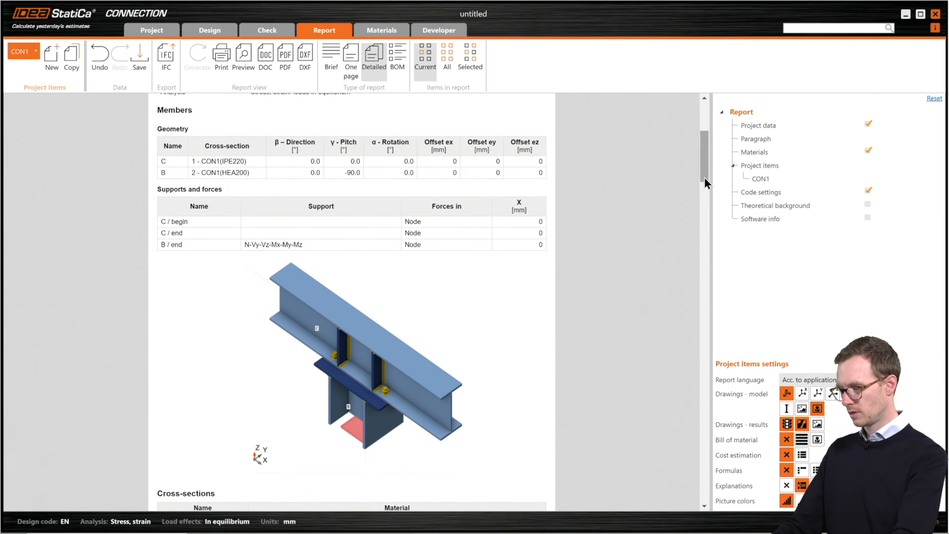
drag(706, 166, 705, 212)
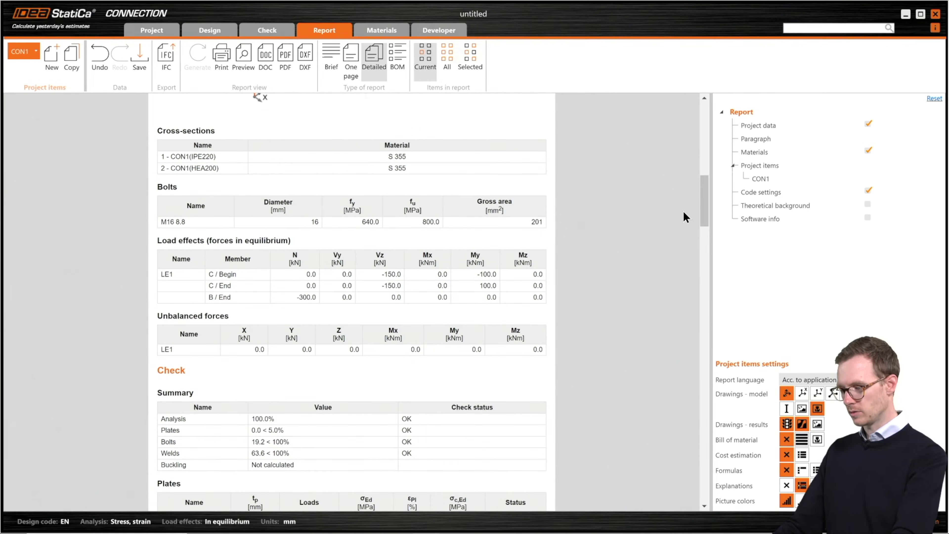
drag(703, 204, 705, 236)
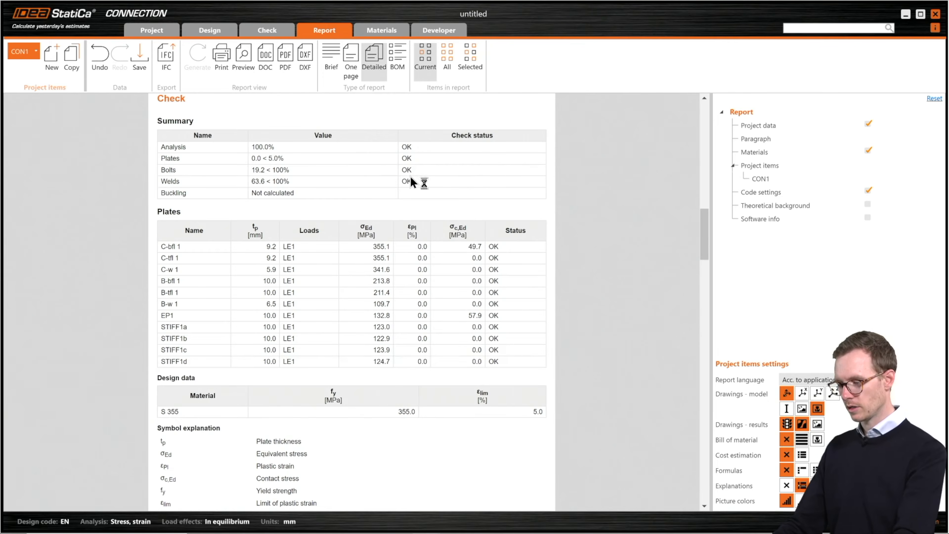
mouse_move(705, 233)
mouse_down()
mouse_move(672, 353)
mouse_move(658, 361)
mouse_up()
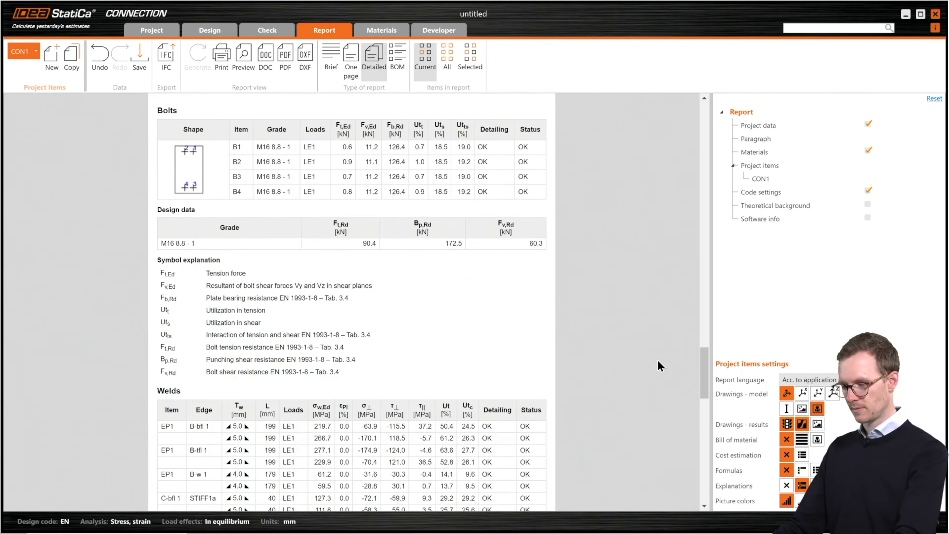
drag(520, 146, 531, 195)
scroll(480, 255, down, 3)
scroll(480, 255, down, 4)
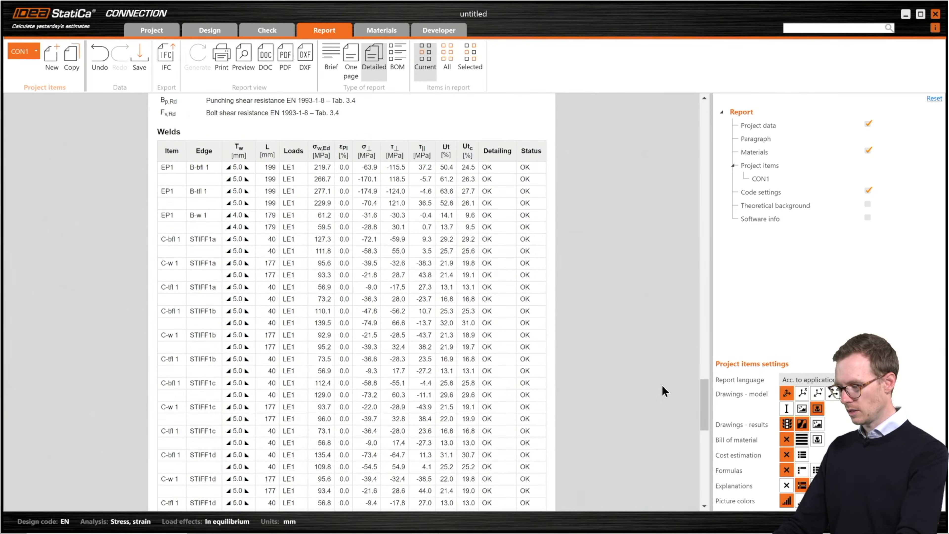
drag(706, 398, 705, 479)
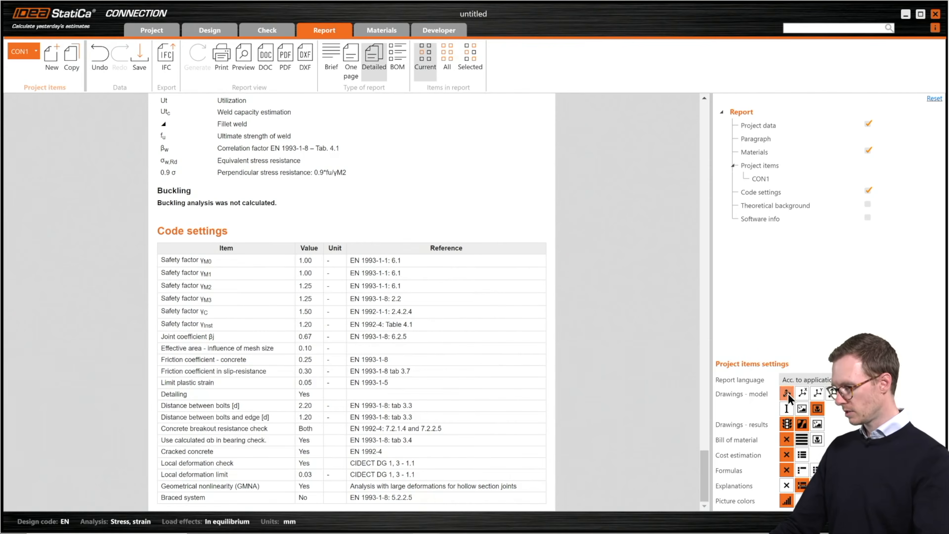
Step: Extend the report with additional result drawings, an illustrated bill of material, cost estimation, detailed formulas and fuller explanations, and regenerate it
click(818, 425)
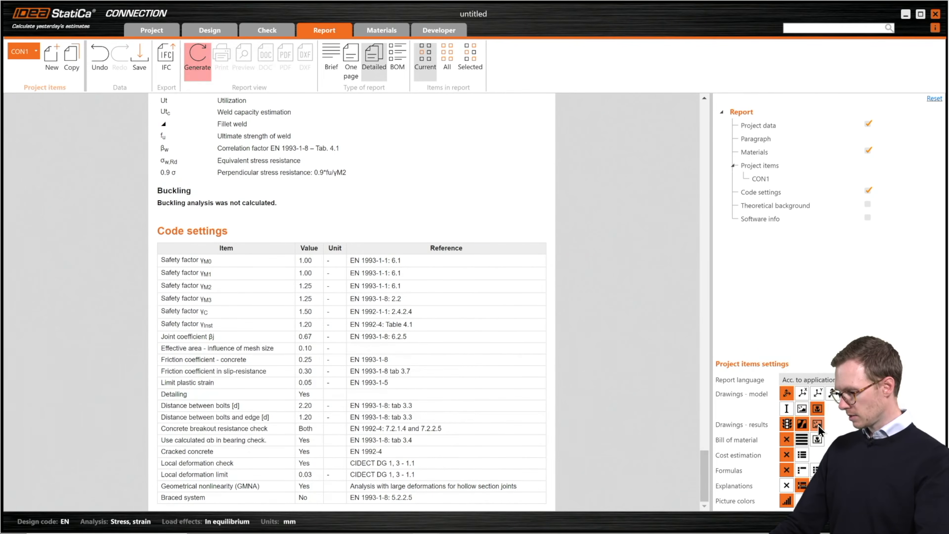
click(818, 439)
click(801, 454)
click(815, 471)
click(816, 485)
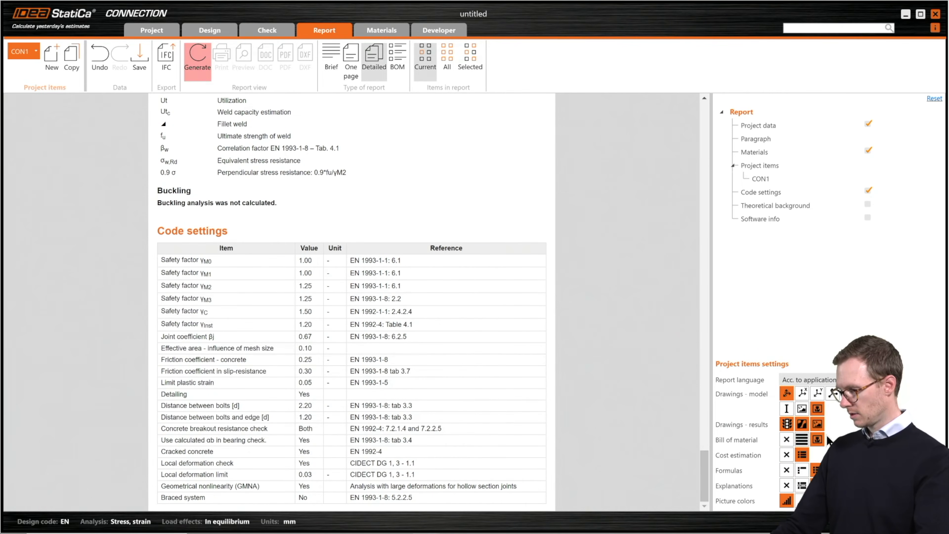
click(196, 60)
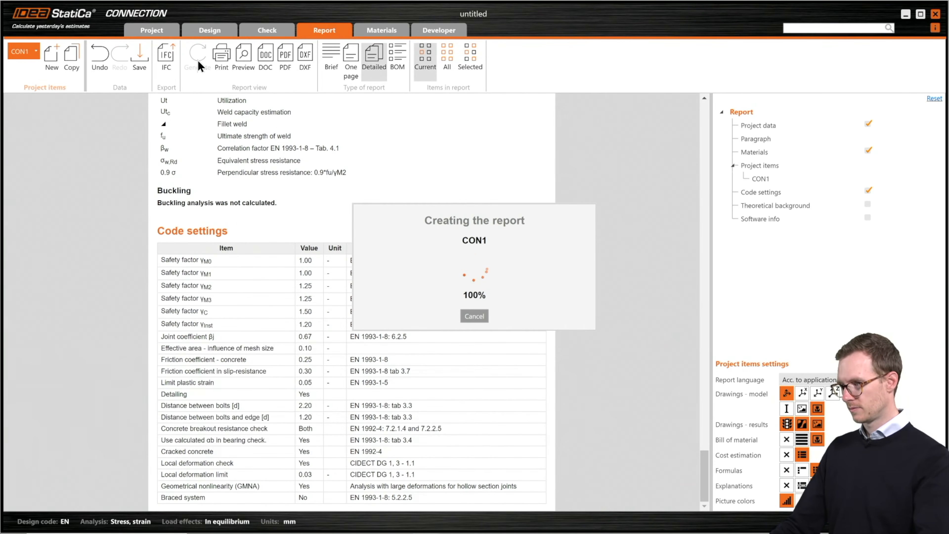
Step: Examine the detailed plate results with formulas in the regenerated report
drag(705, 107, 691, 139)
scroll(691, 135, down, 15)
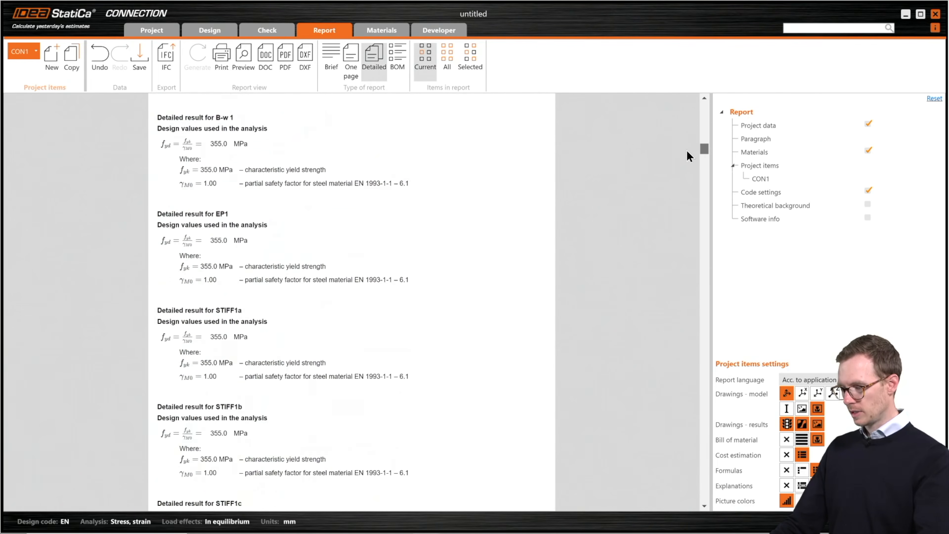
scroll(688, 135, up, 15)
scroll(689, 140, down, 5)
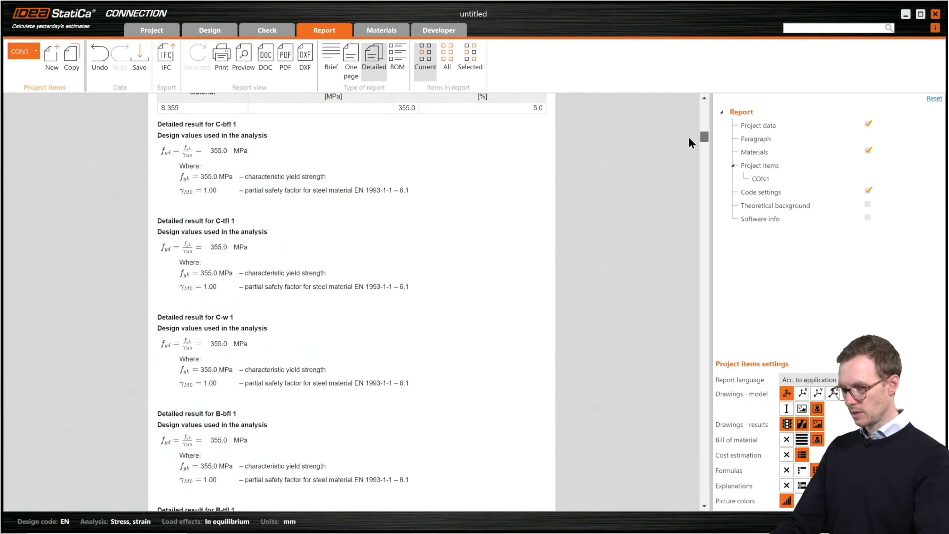
Step: Look through the rest of the report: weld and bolt lists, plate drawings, symbol explanation and code settings
scroll(704, 137, down, 1)
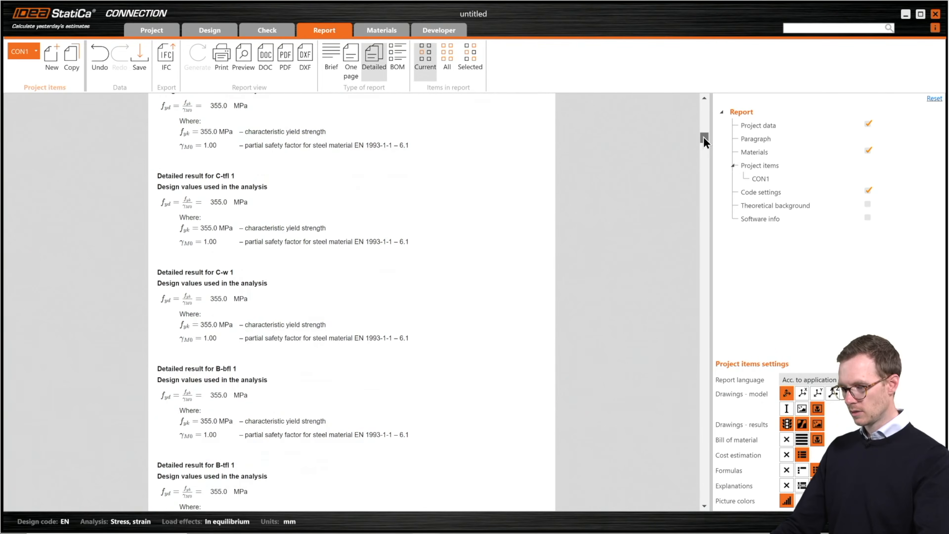
drag(704, 137, 683, 478)
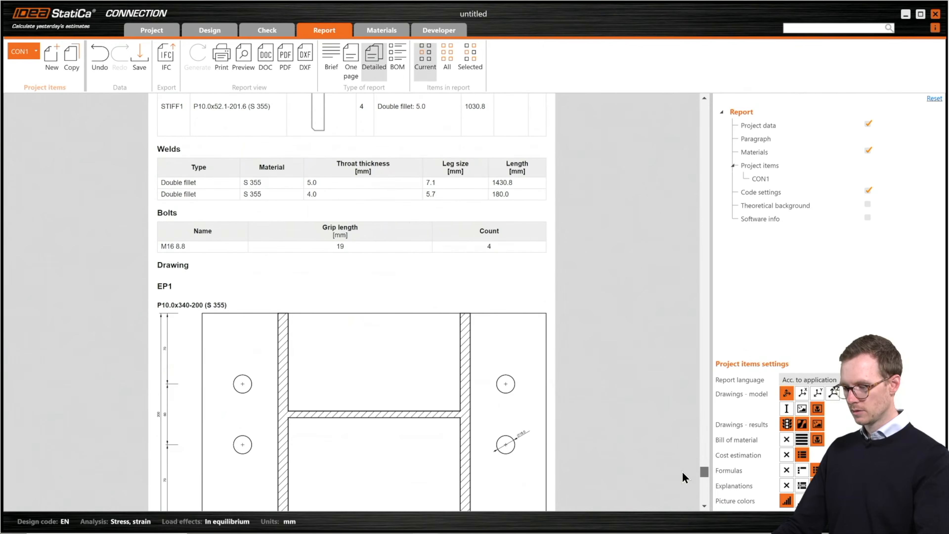
scroll(394, 233, down, 3)
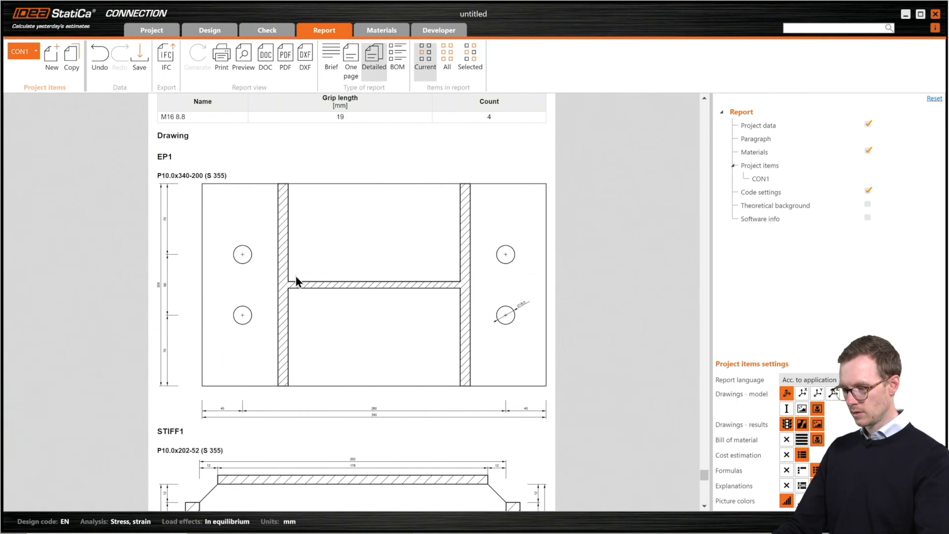
scroll(248, 264, down, 9)
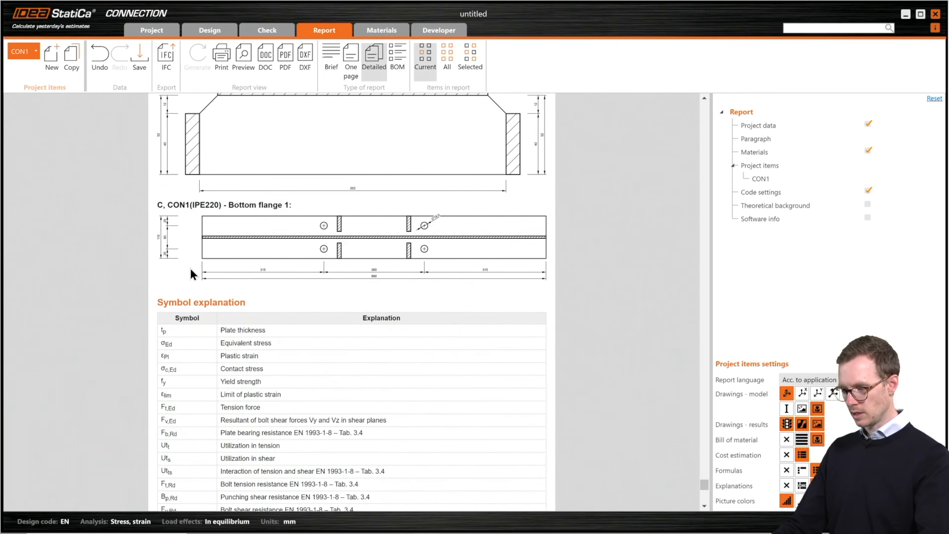
scroll(183, 277, up, 3)
scroll(75, 307, down, 12)
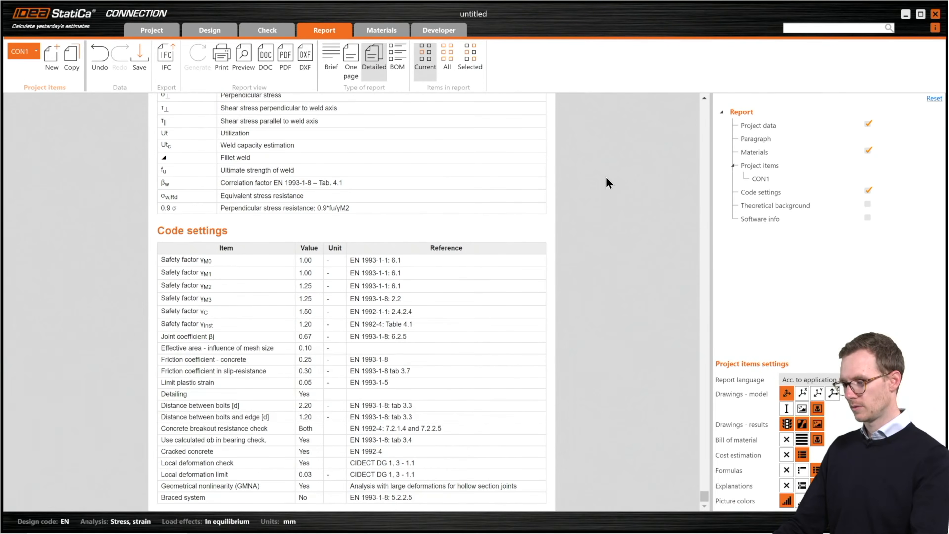
Step: Review the project's cross-sections and the properties of the S 355 steel, S 355 weld and M16 8.8 bolt assembly
click(385, 35)
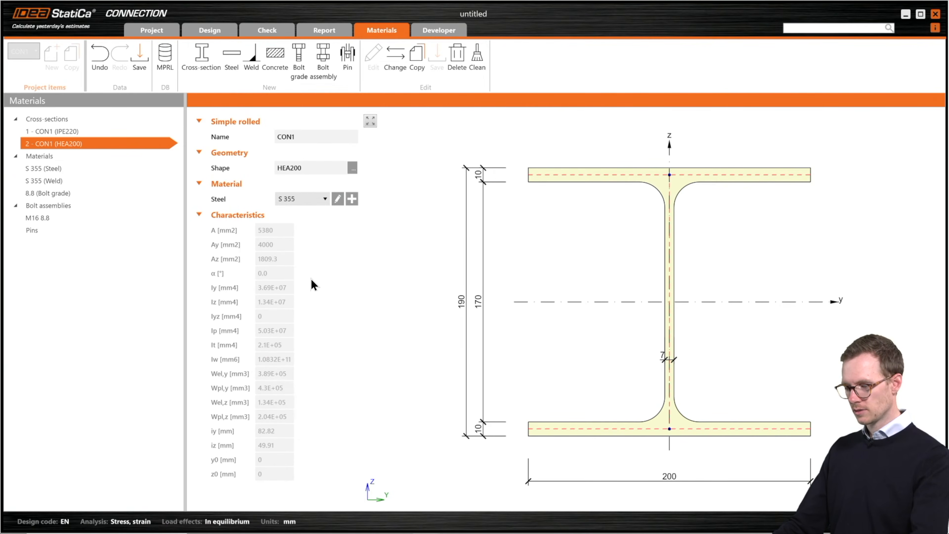
click(59, 167)
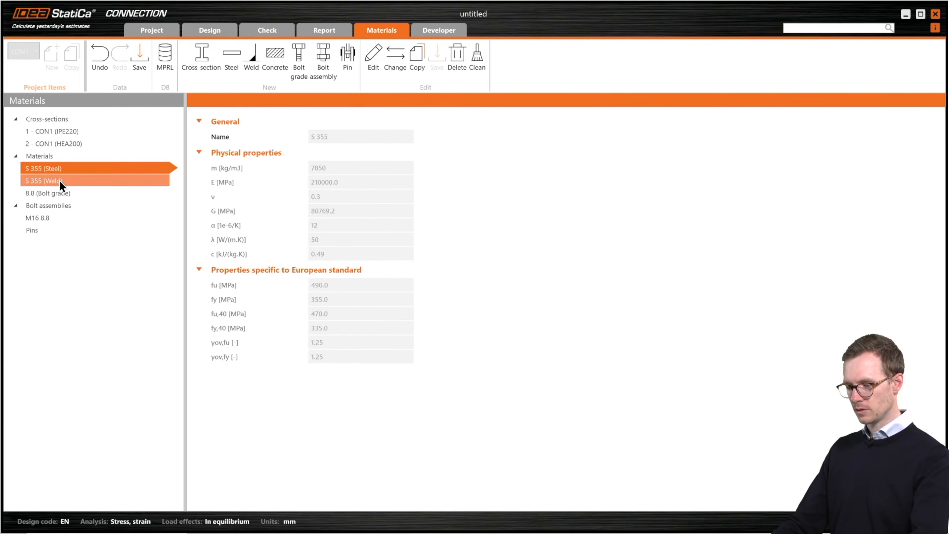
click(59, 181)
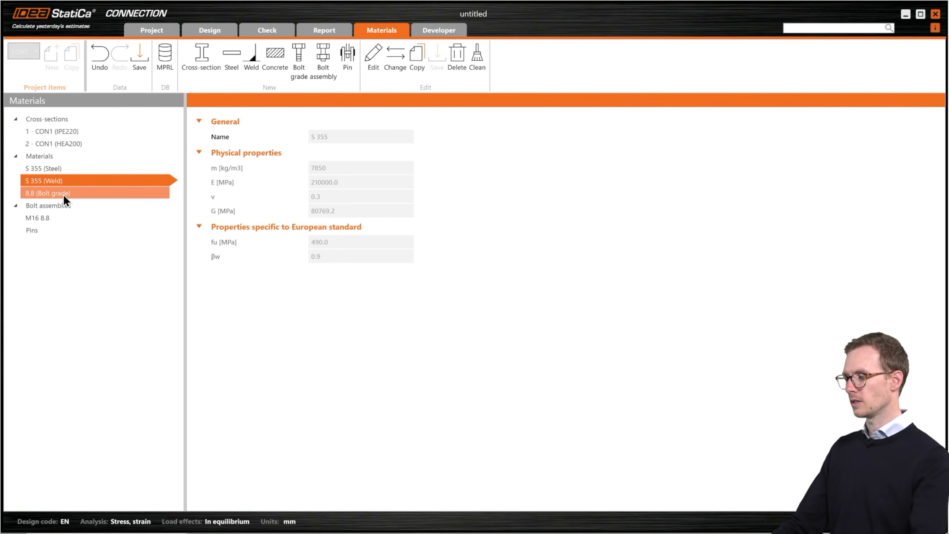
click(61, 218)
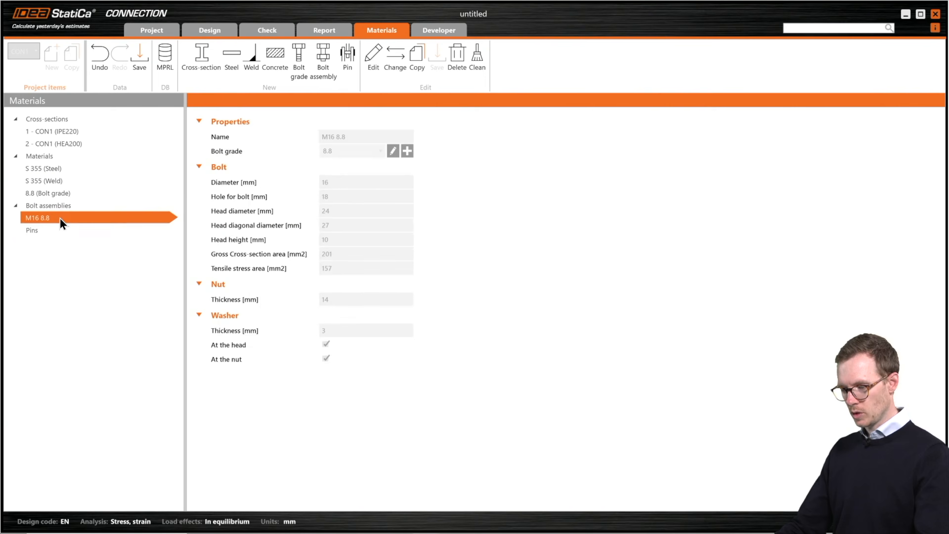
click(60, 232)
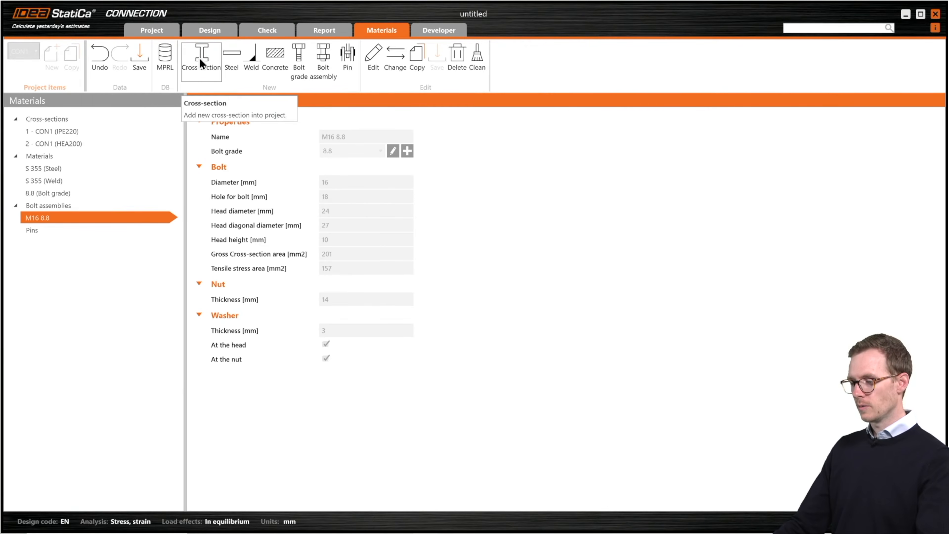
Step: Start a new general composed cross-section with a rolled IPE240 component in S 355
click(204, 72)
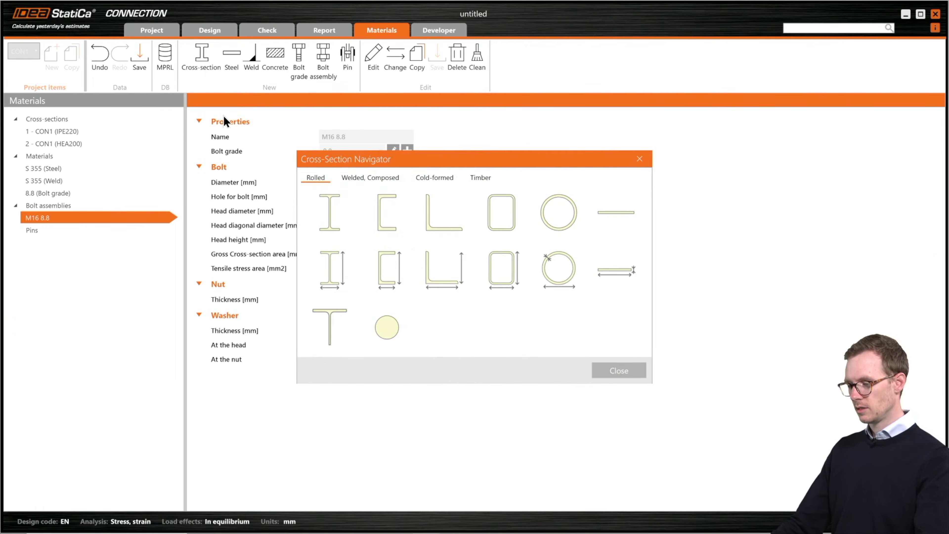
click(368, 178)
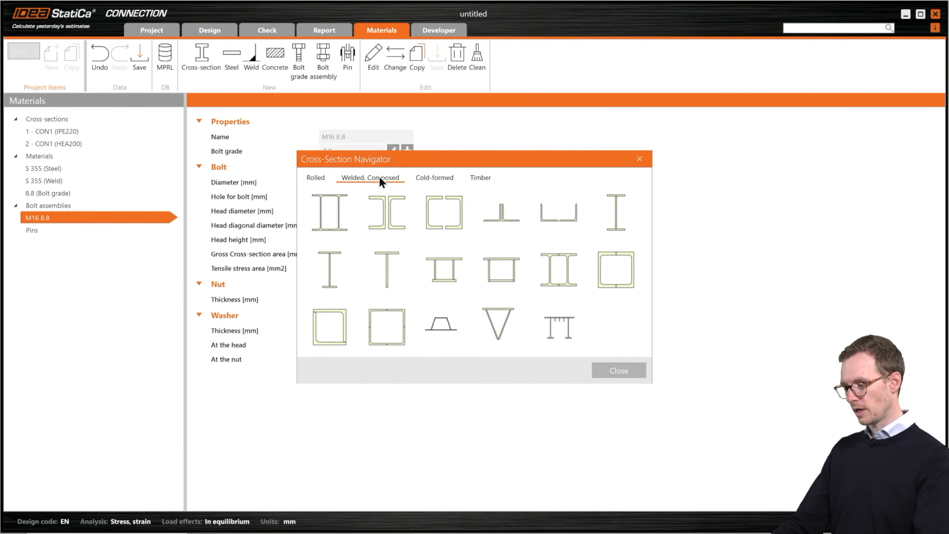
click(557, 329)
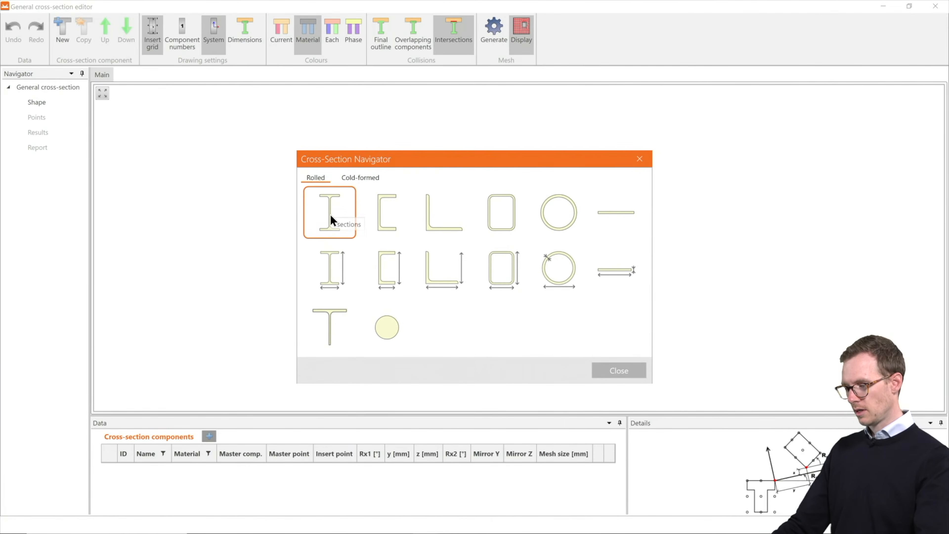
click(328, 211)
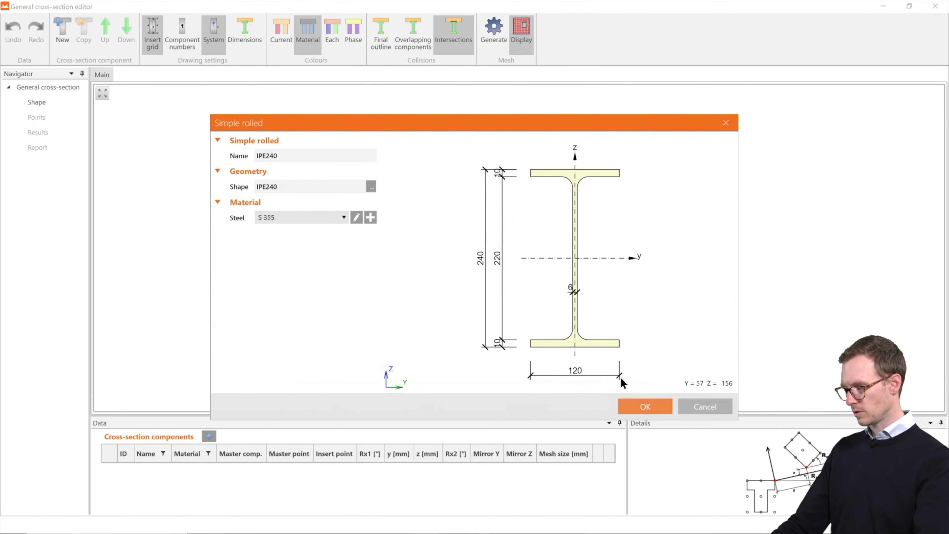
click(640, 407)
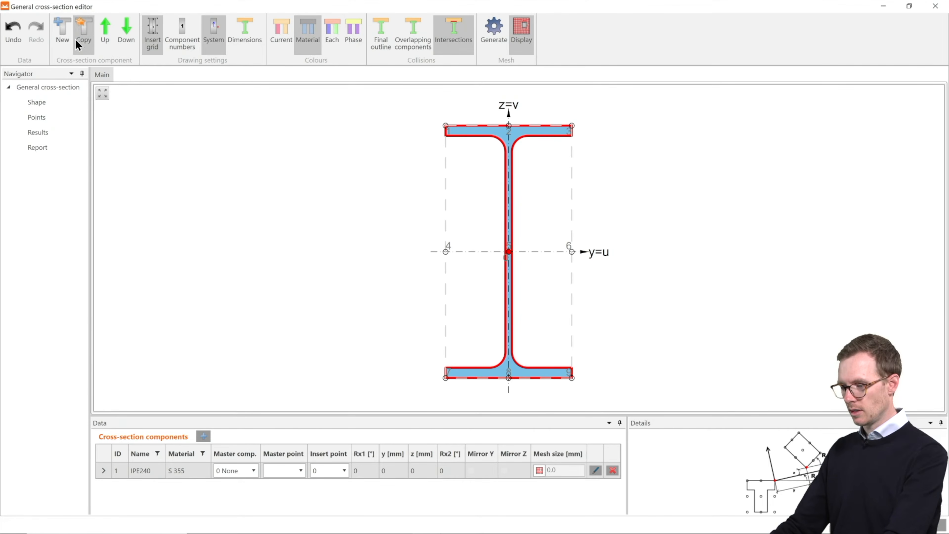
Step: Add a second IPE240 component rotated 90° to form a cross, and leave the cross-section creation without keeping the section
click(59, 39)
click(328, 208)
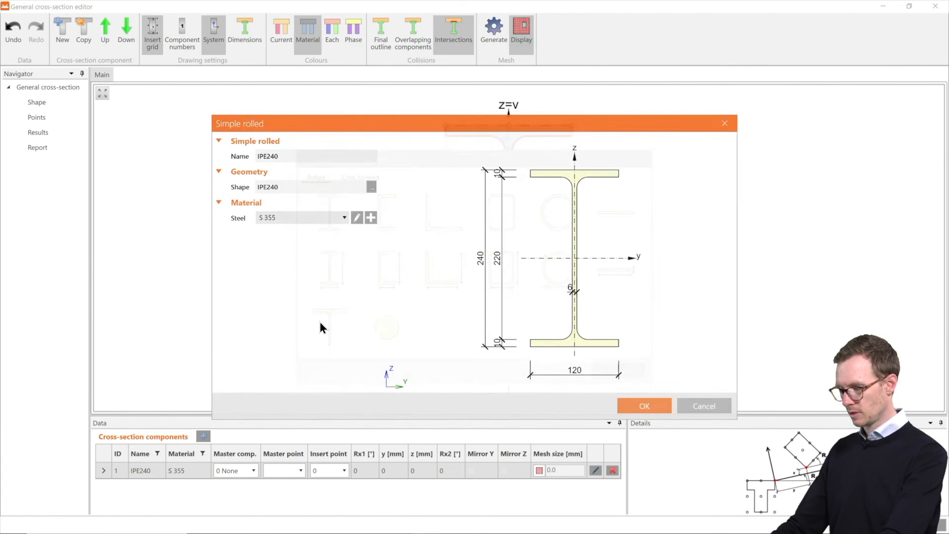
click(645, 406)
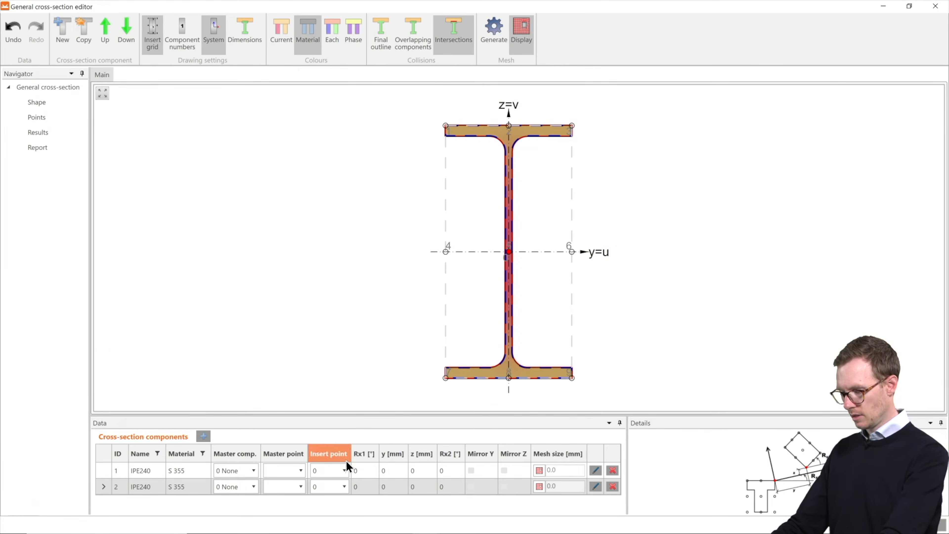
click(367, 487)
text(90)
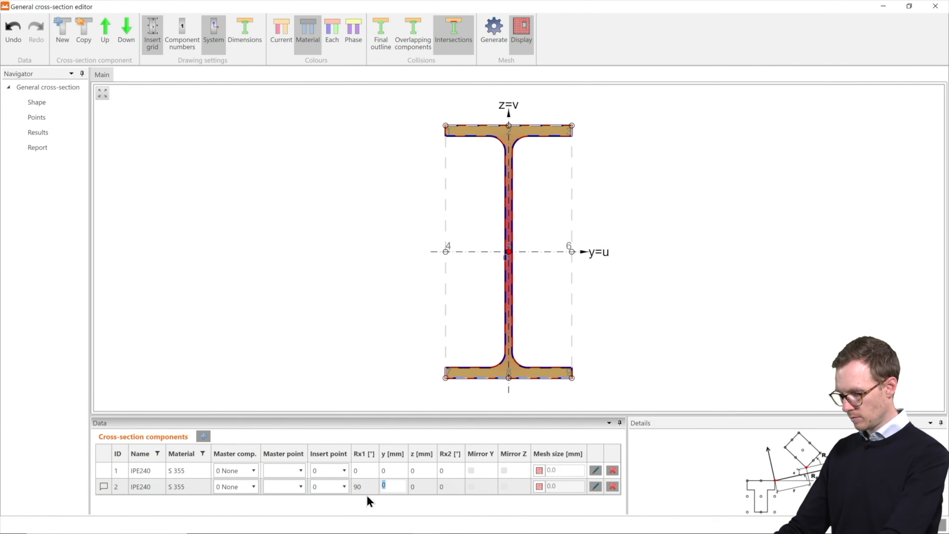
click(389, 475)
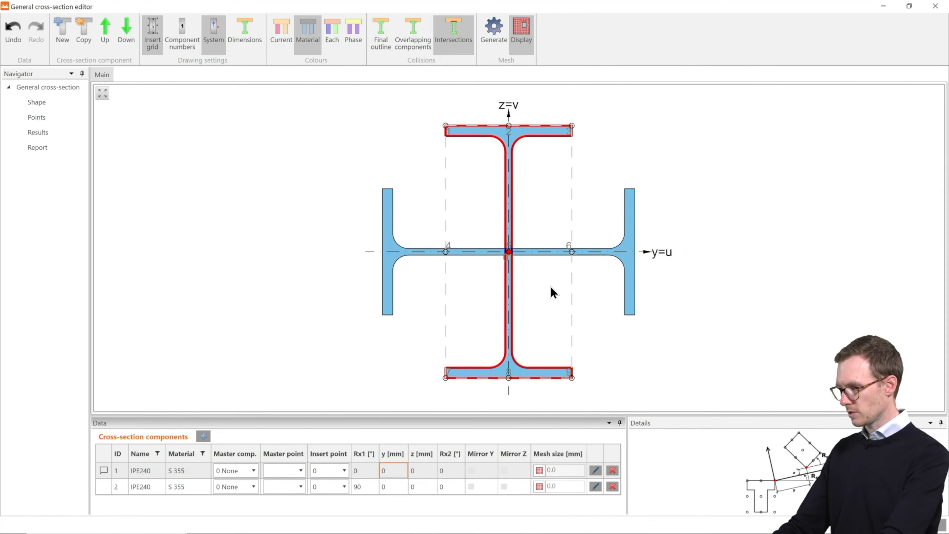
scroll(688, 282, down, 2)
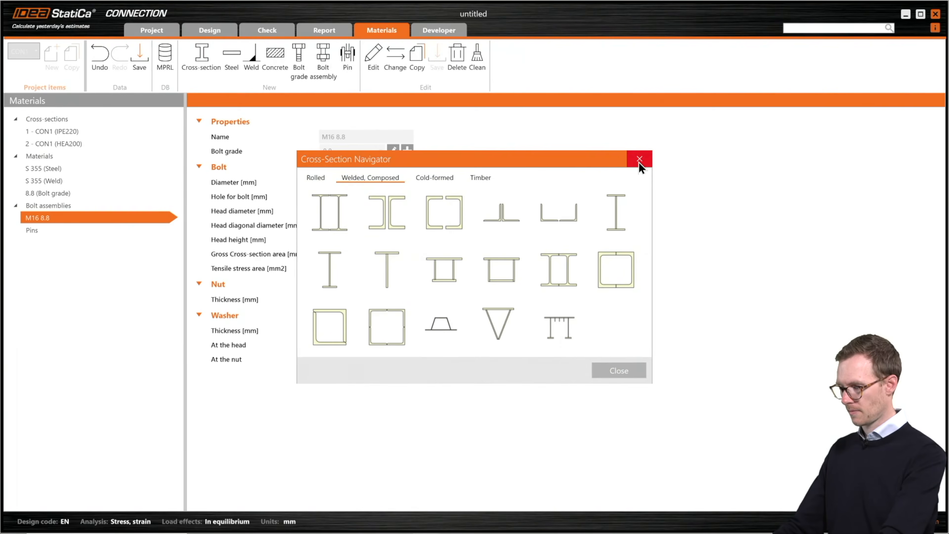
click(640, 160)
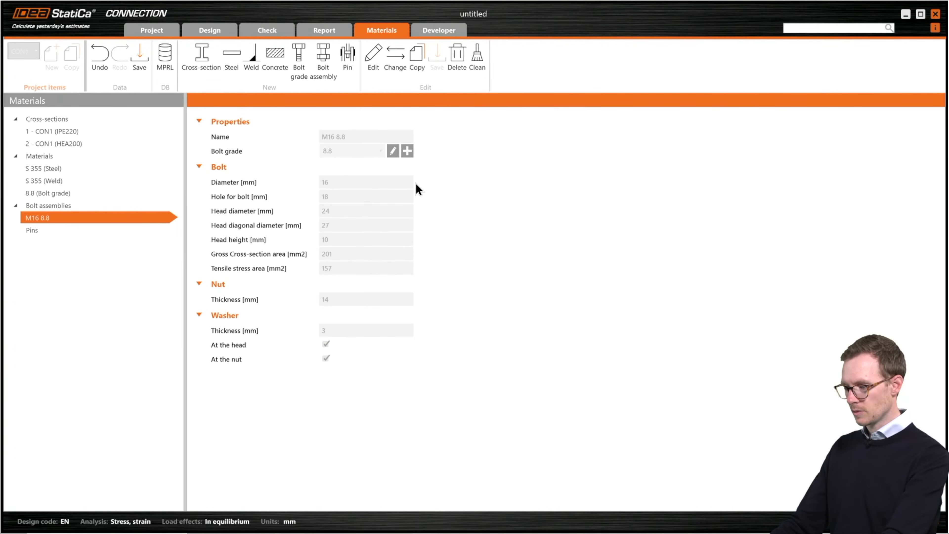
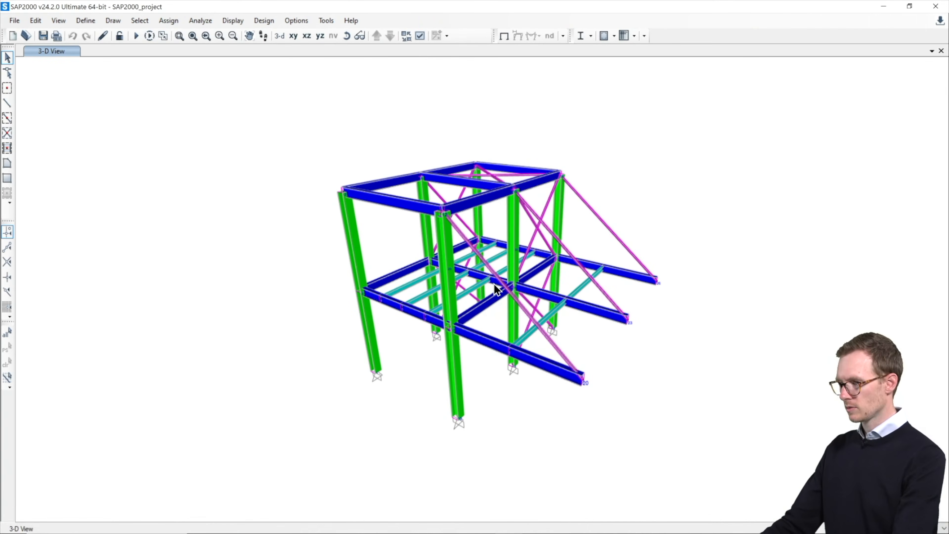
shift+middle_drag(494, 284, 604, 346)
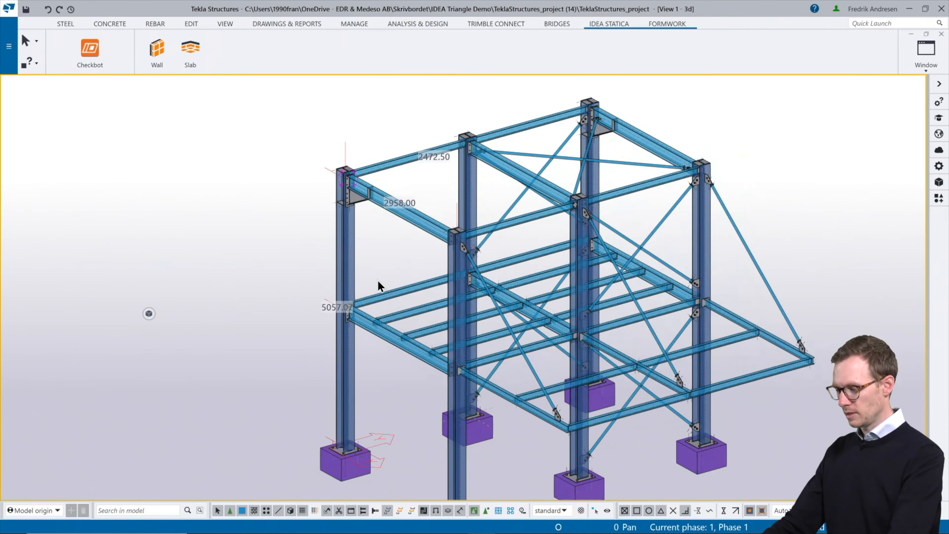
Step: Launch Checkbot from the Tekla Structures model and create a steel project with the European design code
scroll(378, 280, down, 1)
middle_drag(377, 278, 382, 253)
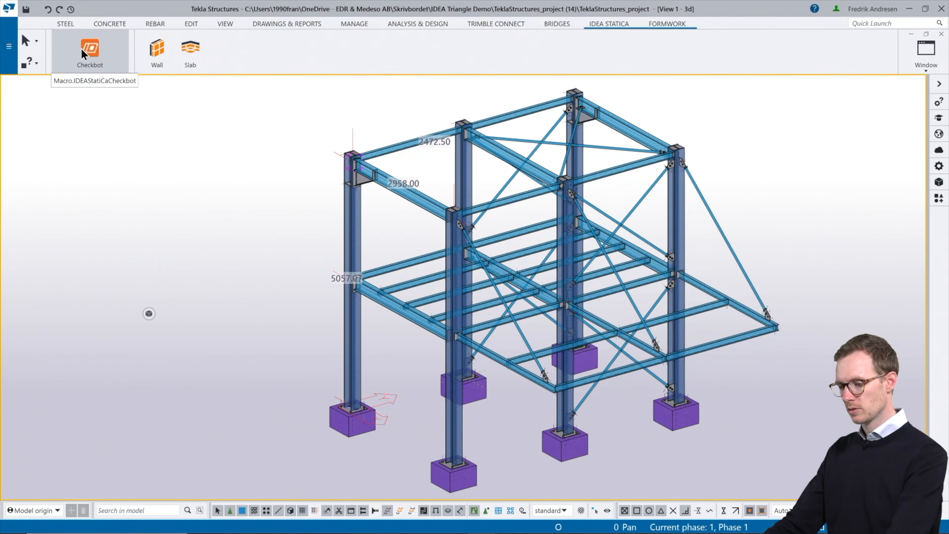
click(89, 55)
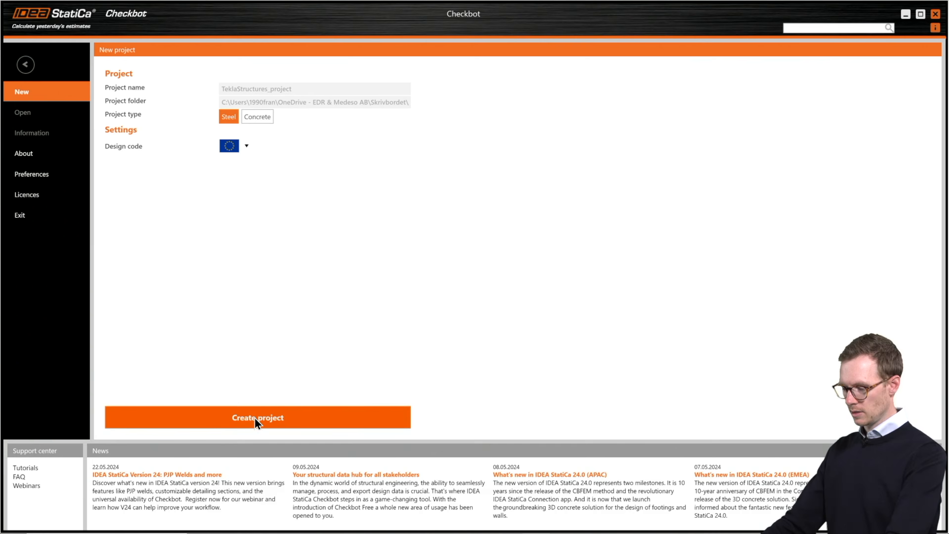
click(257, 421)
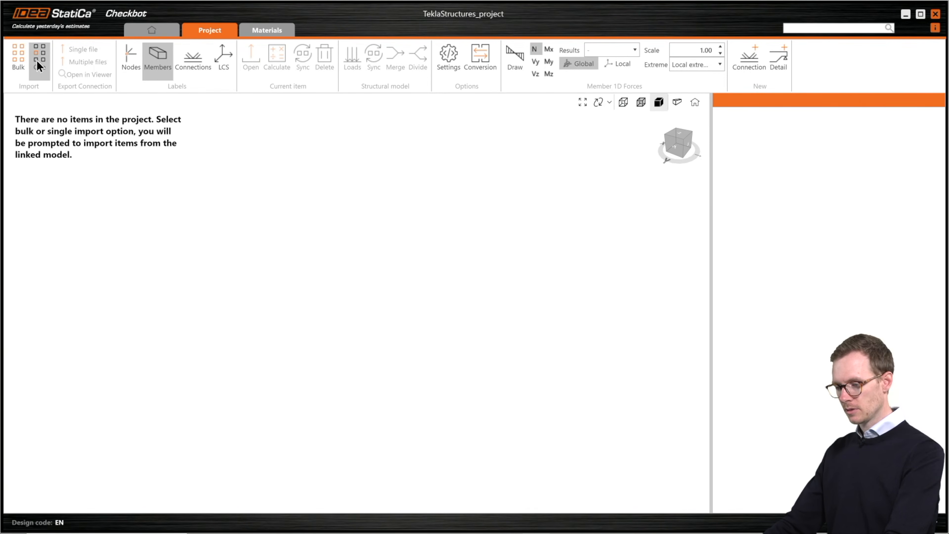
Step: Bulk-import the corner column and its adjoining beams from the Tekla model, declining the recommended welds
click(19, 61)
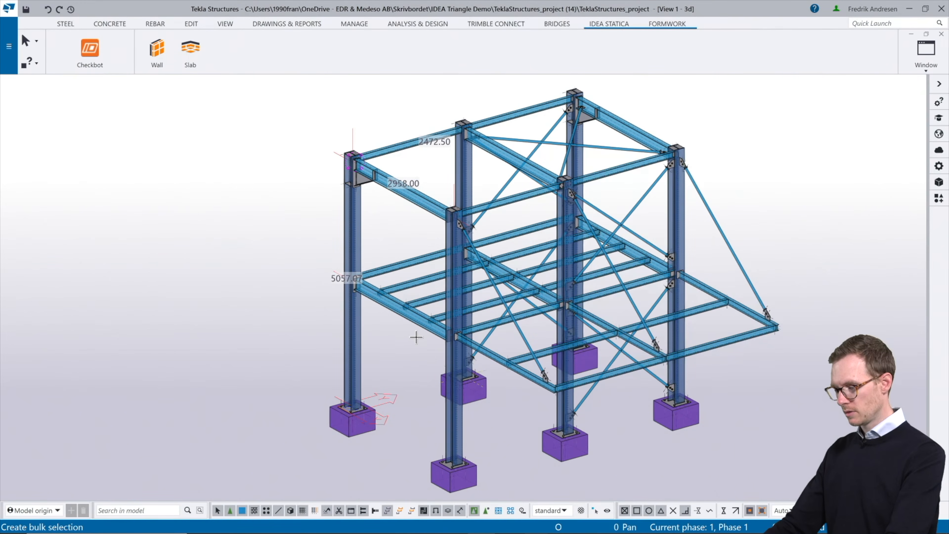
drag(416, 337, 254, 97)
middle_click(250, 99)
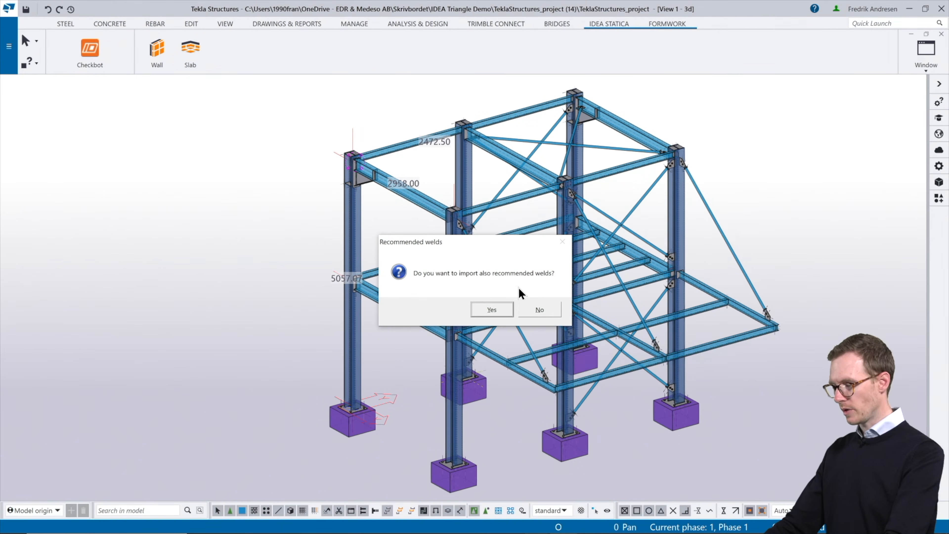
click(541, 311)
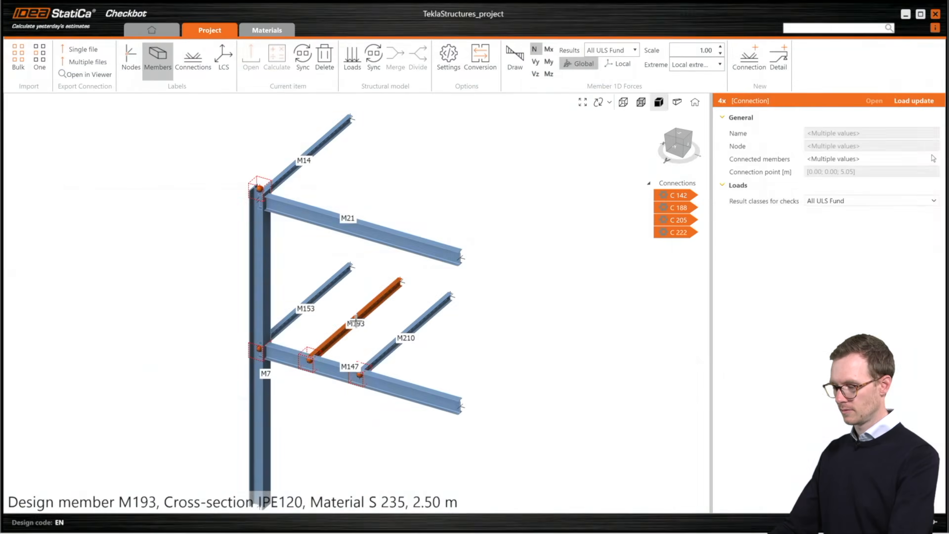
Step: Open imported connection C 188, joining column M7 with beams M147 and M153, for design in IDEA StatiCa Connection
middle_drag(515, 329, 497, 337)
middle_drag(216, 286, 226, 257)
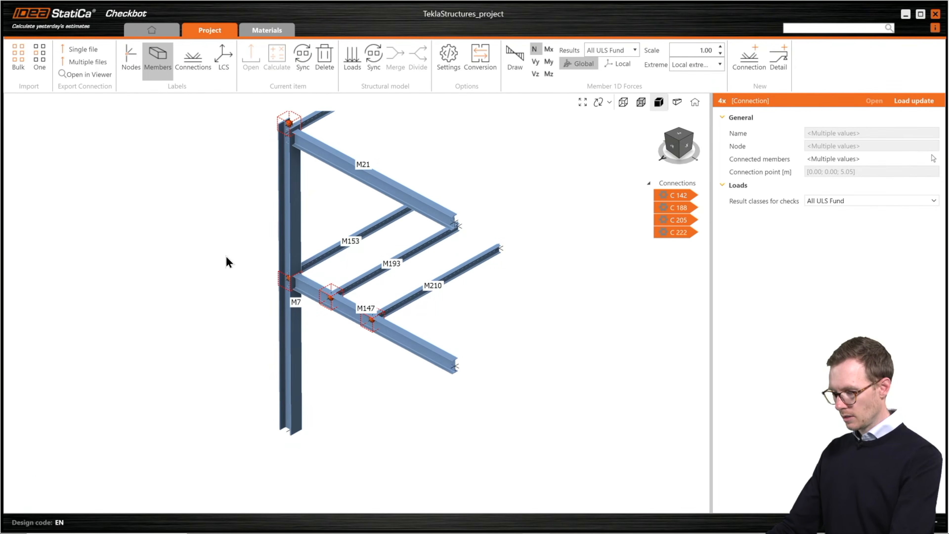
scroll(284, 284, up, 5)
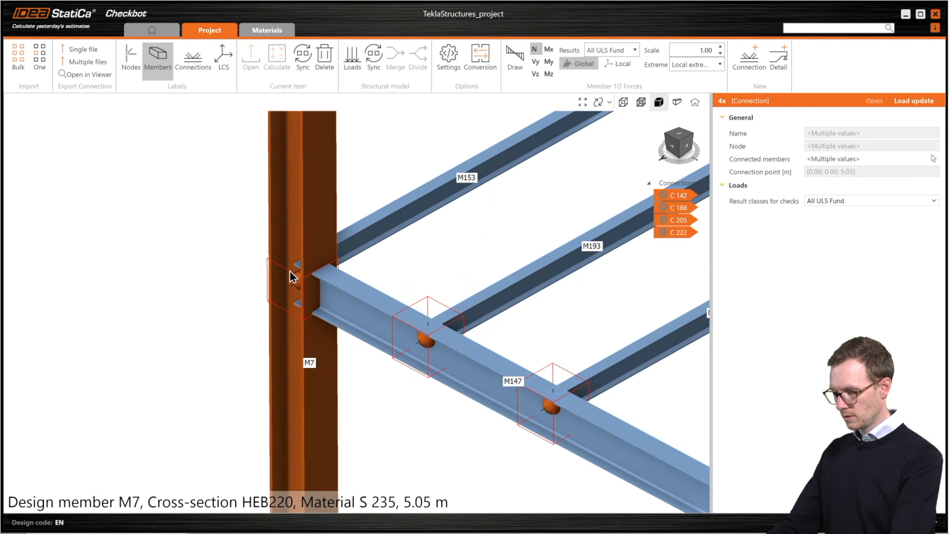
click(675, 208)
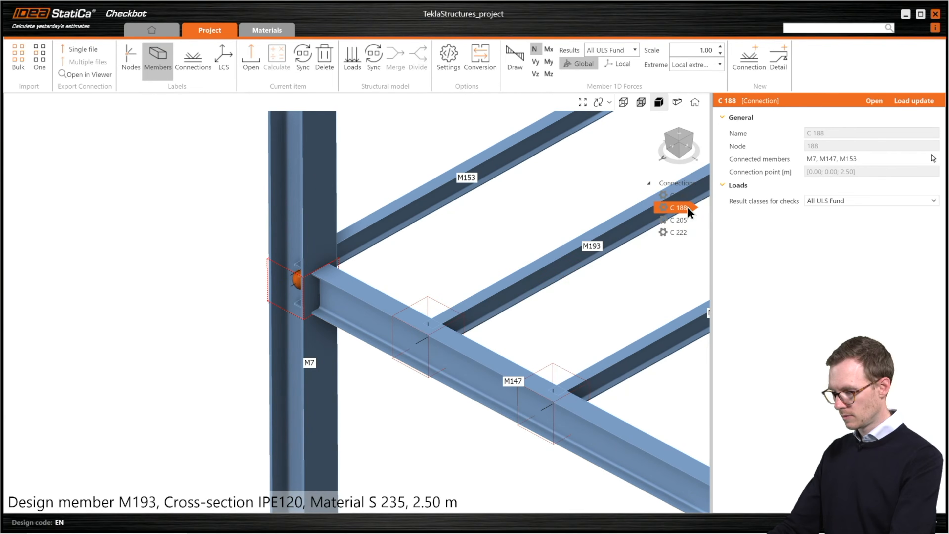
scroll(329, 276, down, 5)
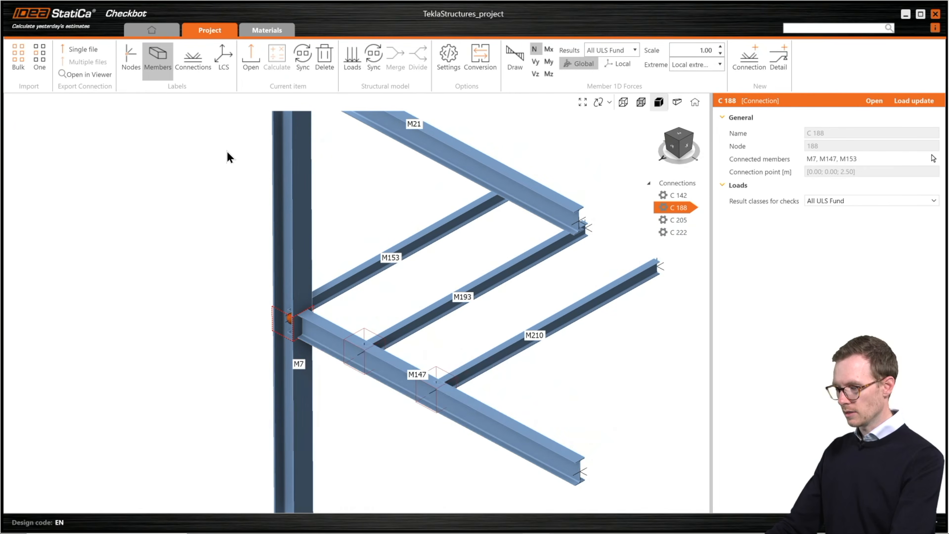
click(248, 66)
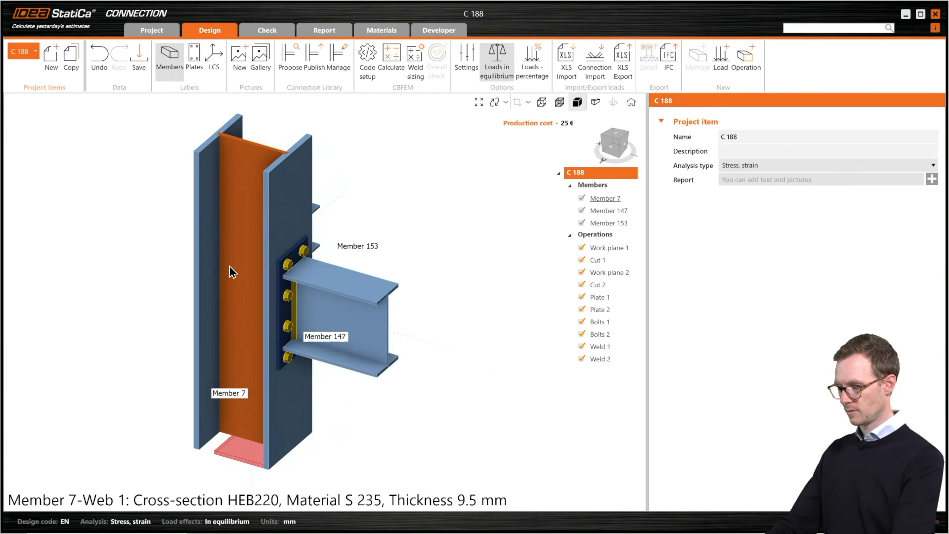
Step: Examine the imported plates, bolts and members of connection C 188 from several sides
middle_drag(439, 361, 427, 328)
ctrl+middle_drag(463, 387, 409, 358)
scroll(380, 318, up, 3)
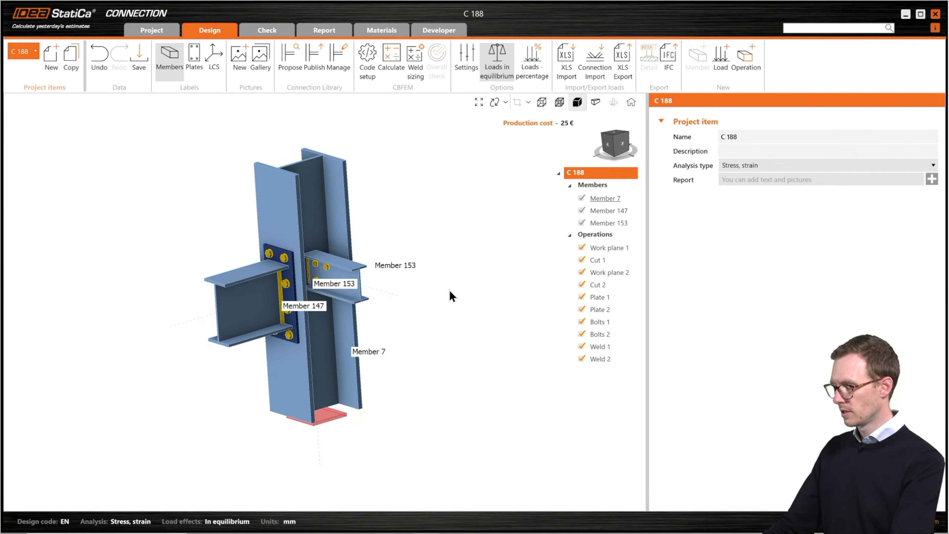
Step: Switch to the SAP2000_project model in SAP2000 and run the analysis for the Self weigth, Live, Wind and Snow load cases
click(517, 525)
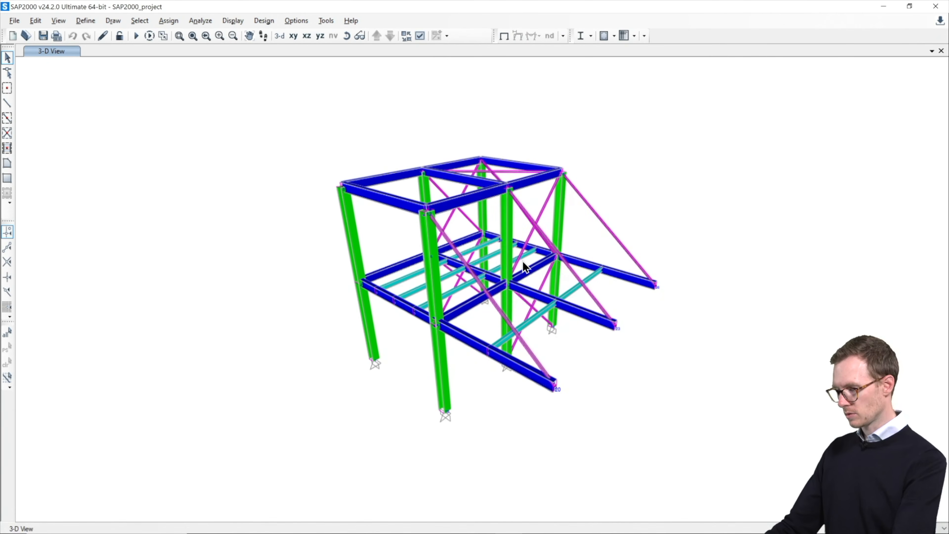
middle_drag(350, 128, 343, 139)
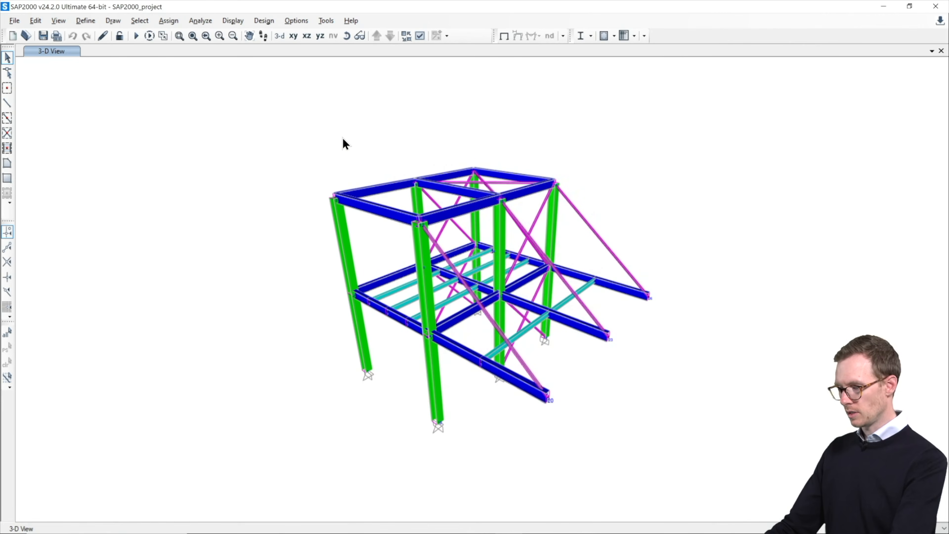
click(135, 36)
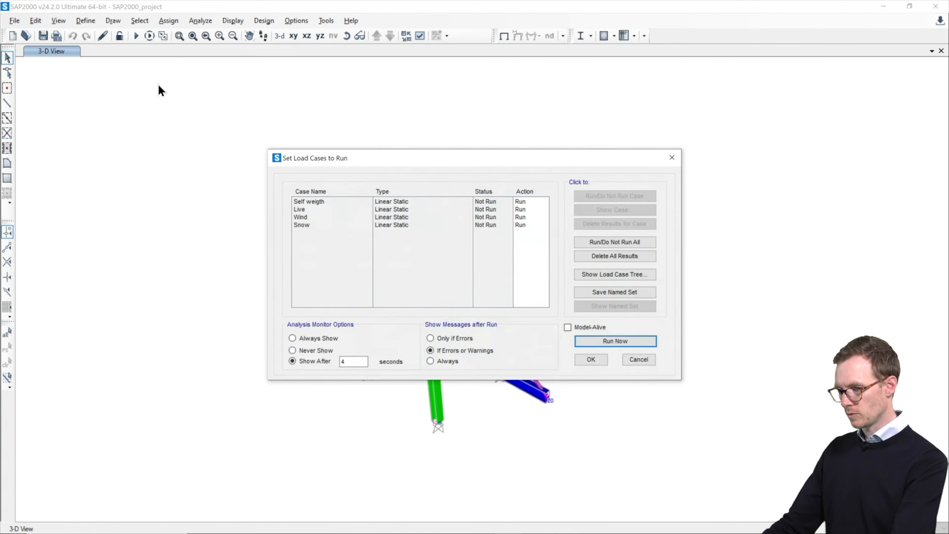
click(619, 340)
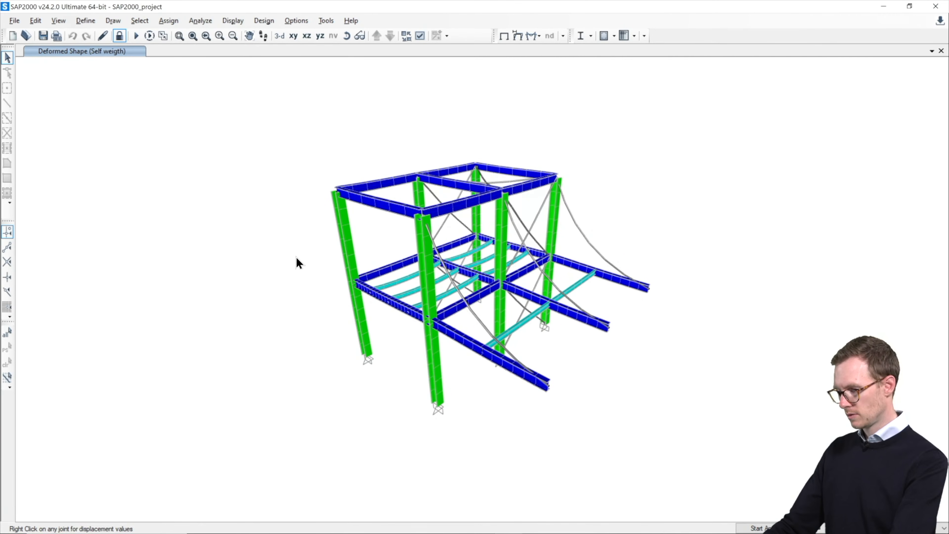
Step: Launch the IDEA StatiCa Checkbot plugin from SAP2000, agreeing to use the external plugin
click(326, 22)
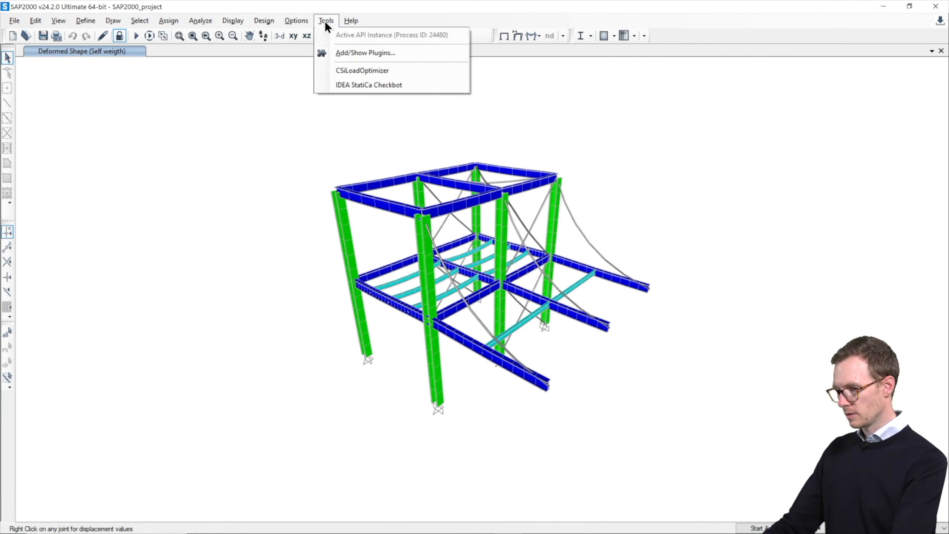
click(360, 85)
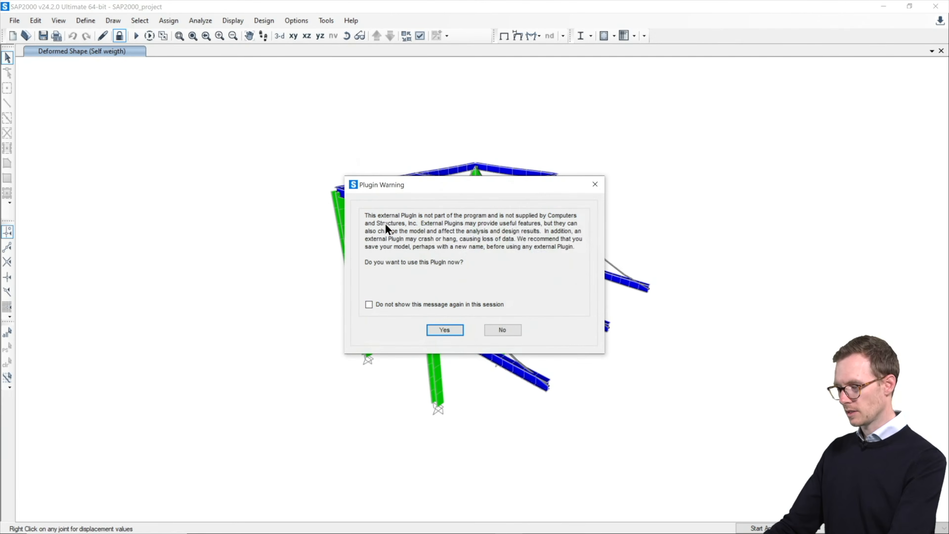
click(444, 329)
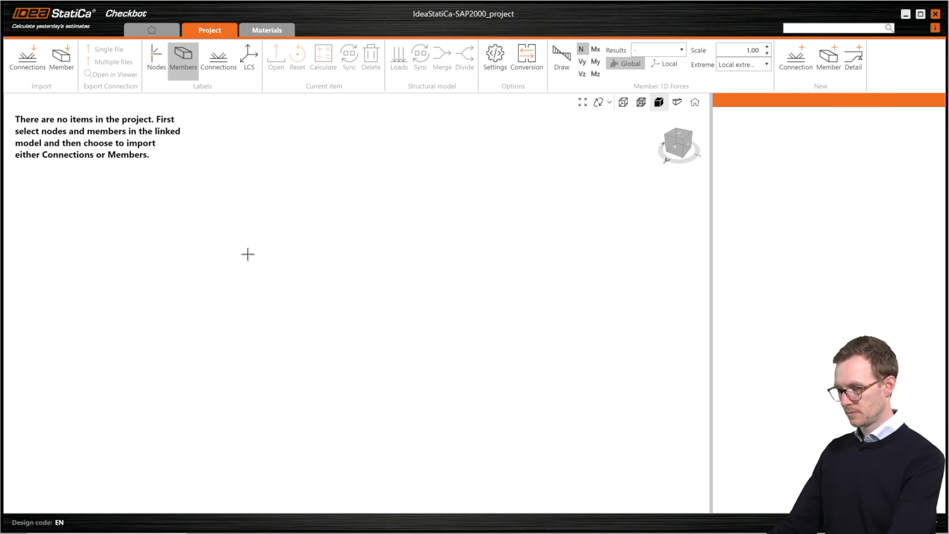
Step: Select the corner column and its adjoining beams in the SAP2000 model and import their connections into Checkbot
key(alt+Tab)
middle_drag(405, 328, 371, 326)
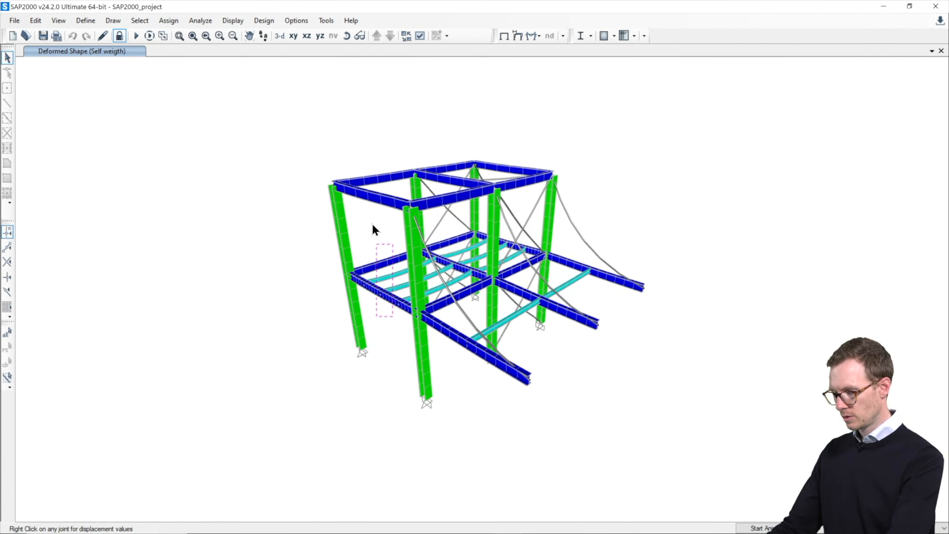
drag(298, 138, 295, 144)
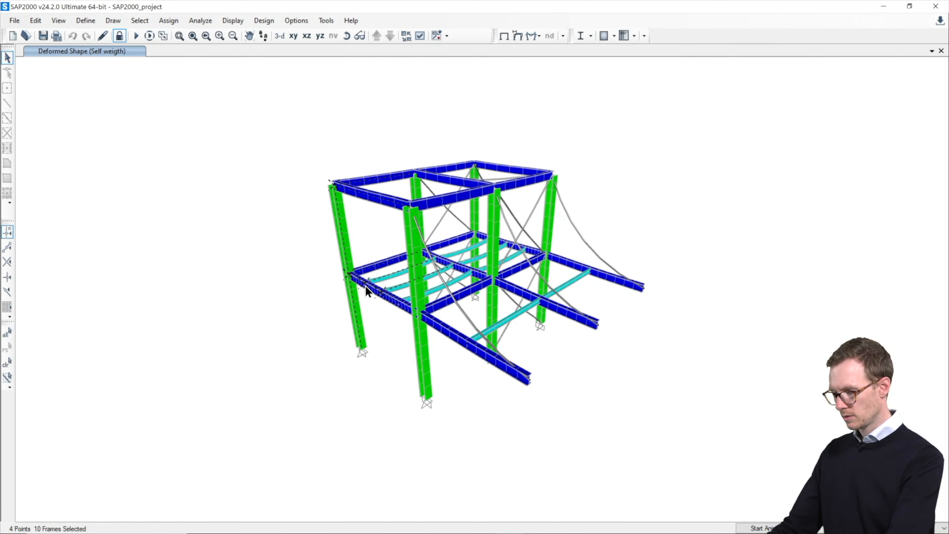
key(alt+Tab)
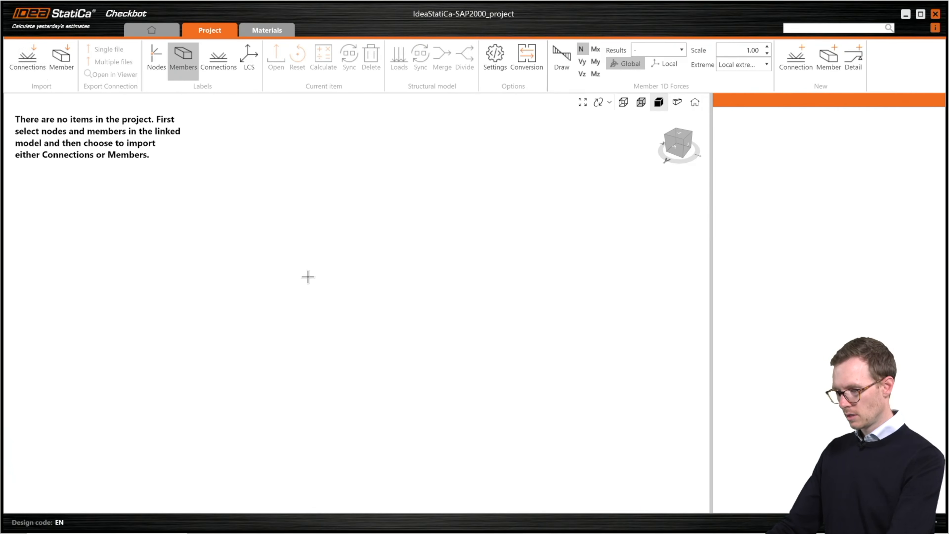
click(30, 62)
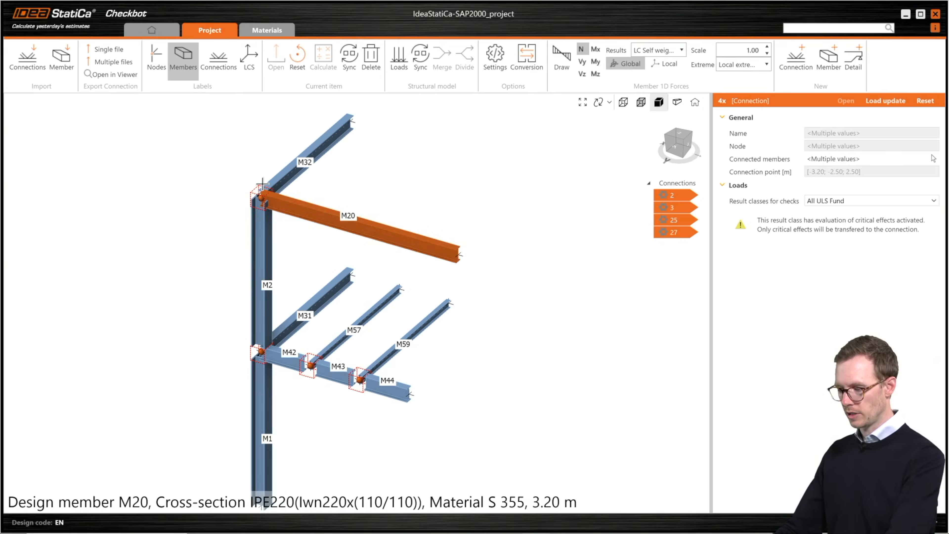
middle_drag(475, 344, 472, 350)
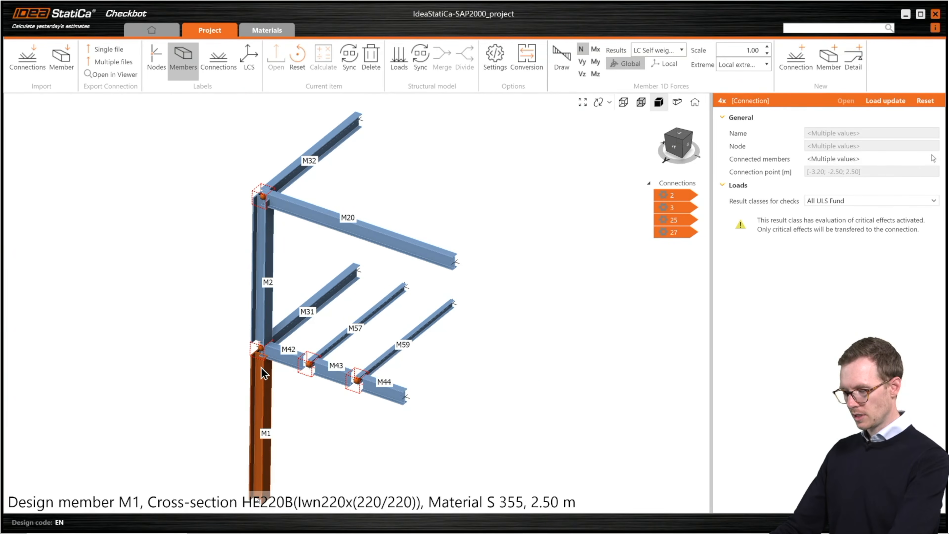
Step: Merge column members M1 and M2 into one continuous design member
click(258, 391)
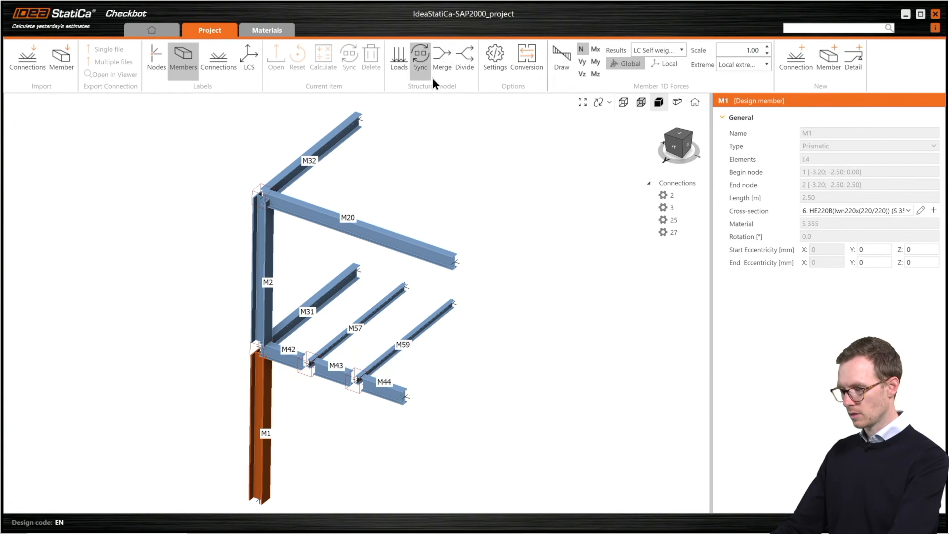
click(444, 57)
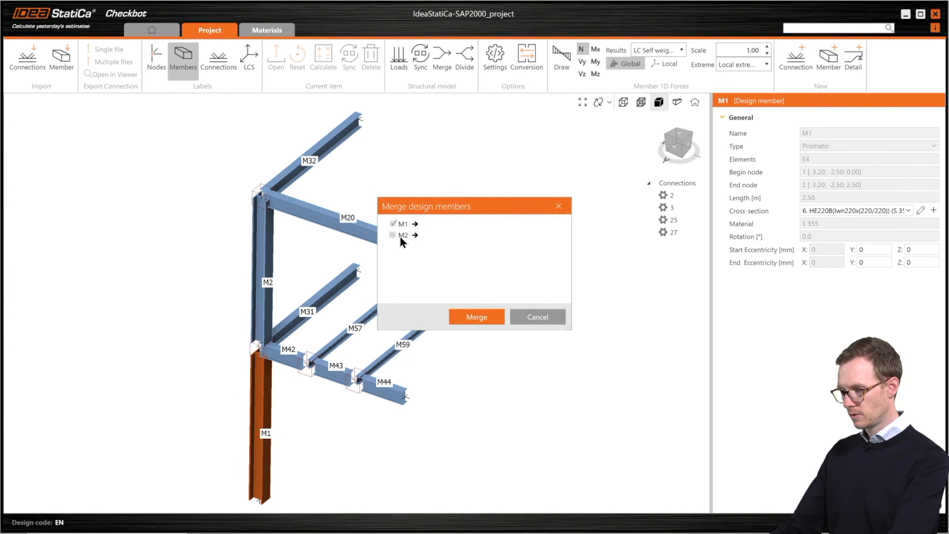
click(473, 307)
click(501, 310)
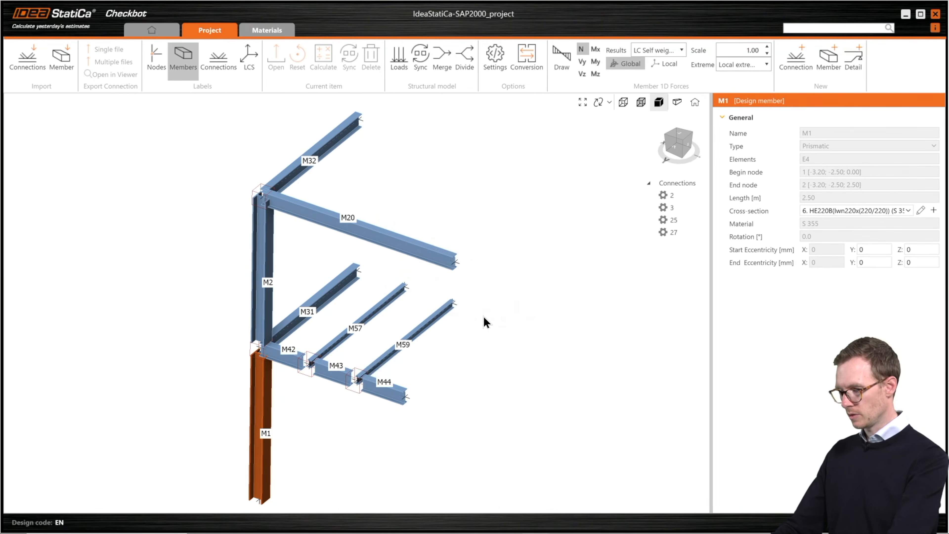
Step: Merge beam segments M42, M43 and M44 into one continuous design member
click(391, 392)
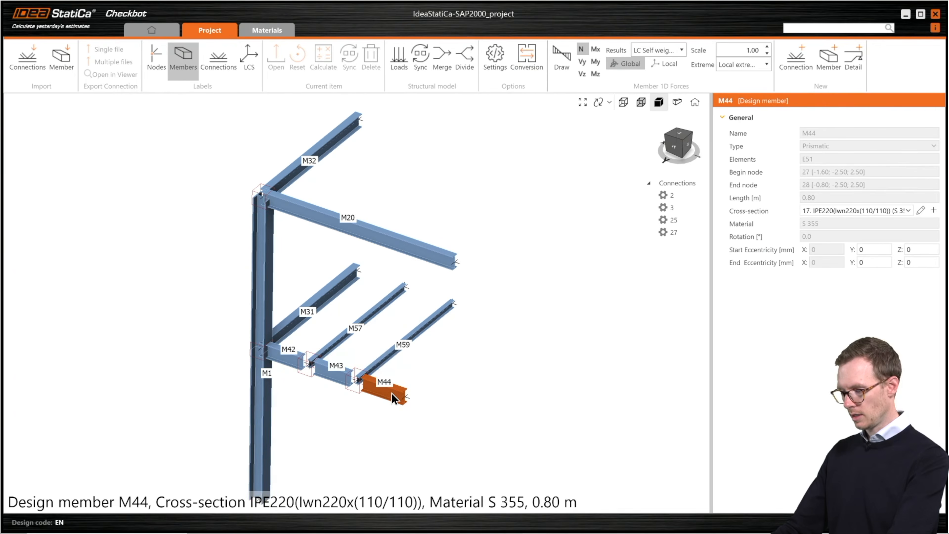
click(445, 60)
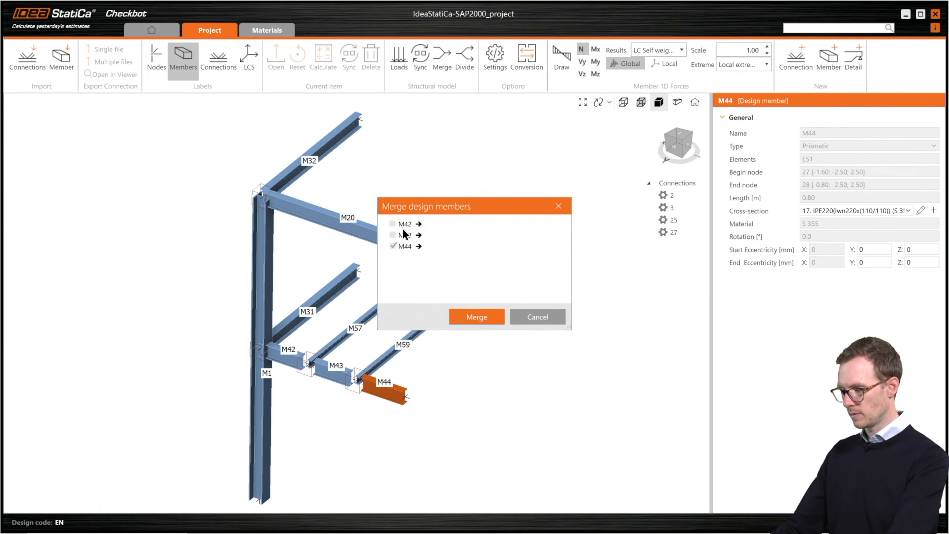
click(480, 317)
click(496, 306)
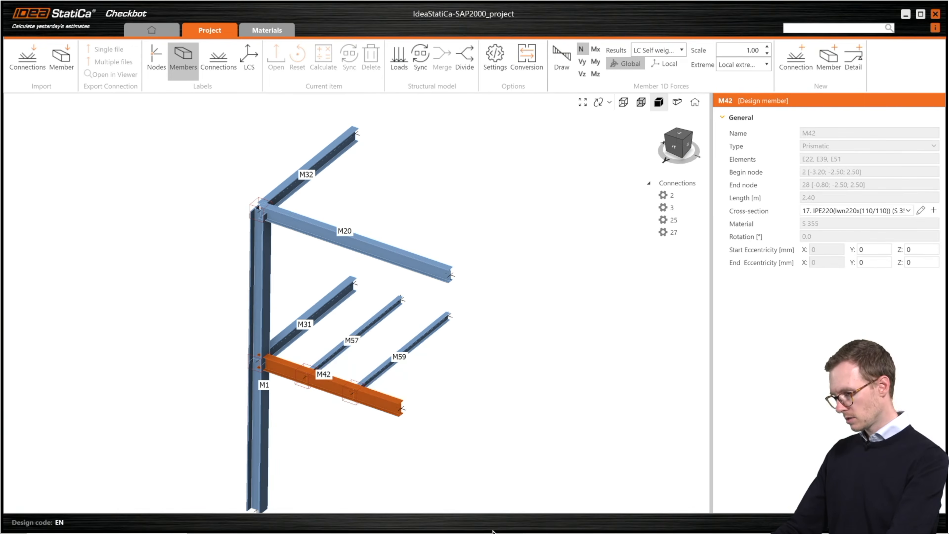
Step: Switch to the open C 188 connection in IDEA StatiCa Connection
mouse_move(515, 531)
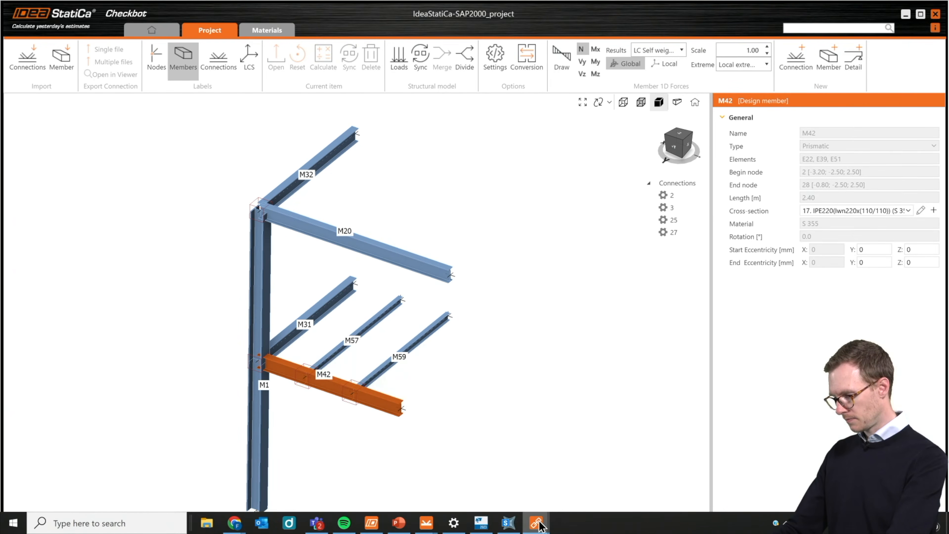
mouse_move(428, 525)
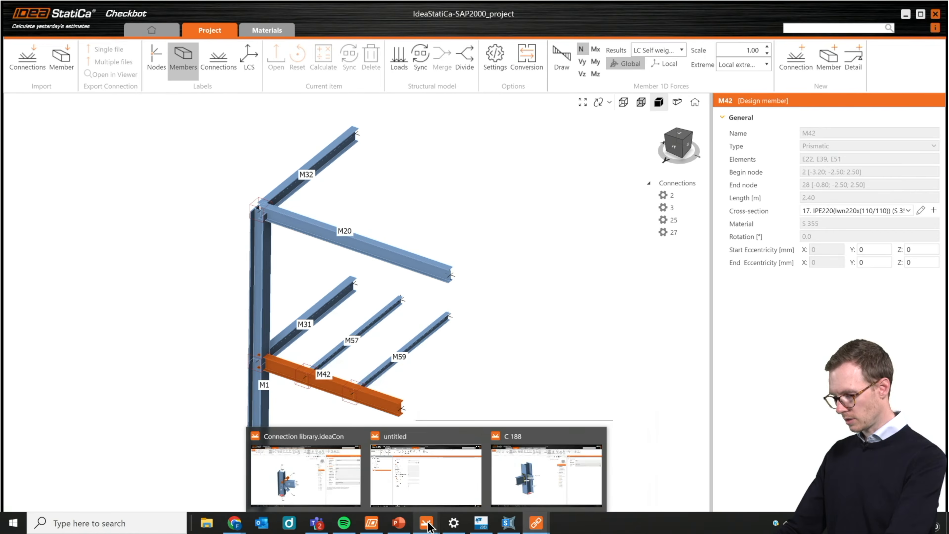
click(547, 475)
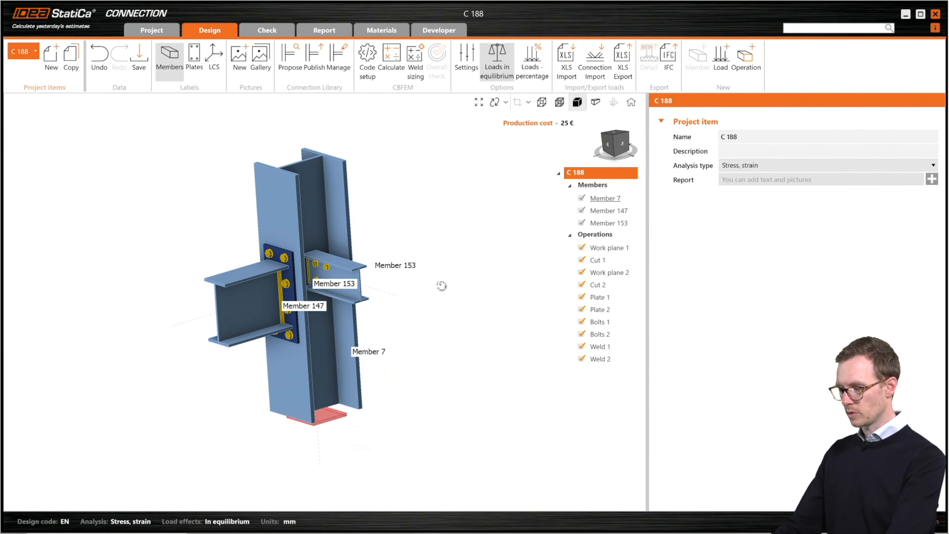
right_drag(442, 286, 447, 288)
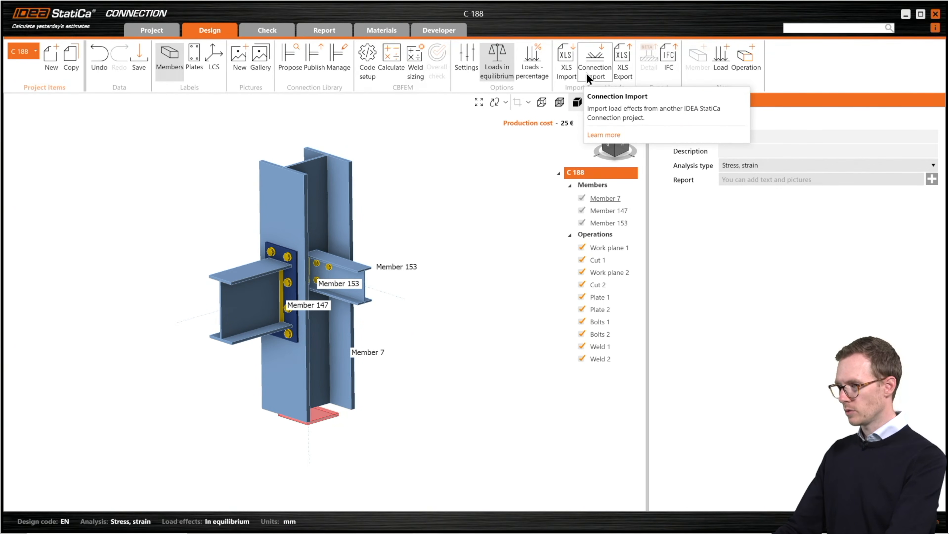
Step: Start a load-effect import from another connection project and browse to the Connections folder of IdeaStatiCa-SAP2000_project inside IDEA Triangle Demo
click(593, 65)
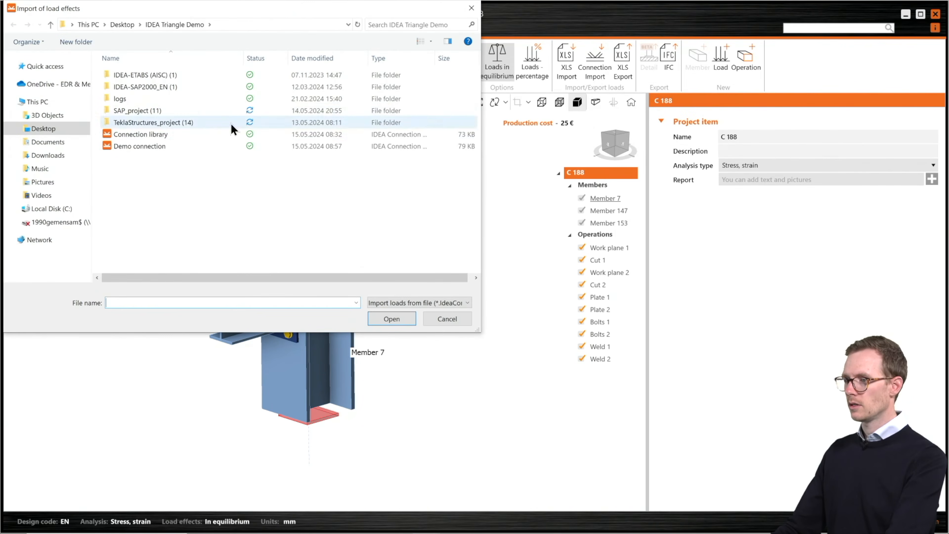
click(60, 129)
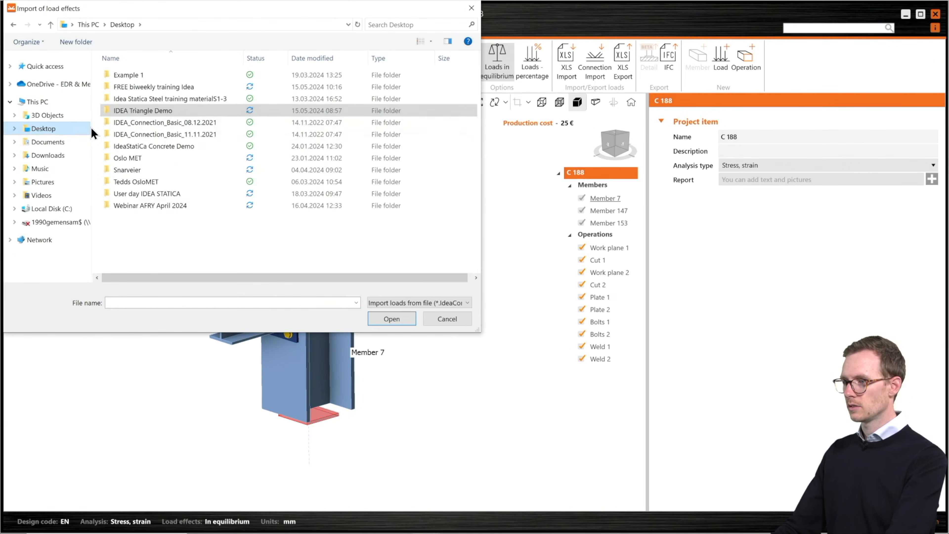
click(144, 111)
double_click(143, 111)
double_click(135, 111)
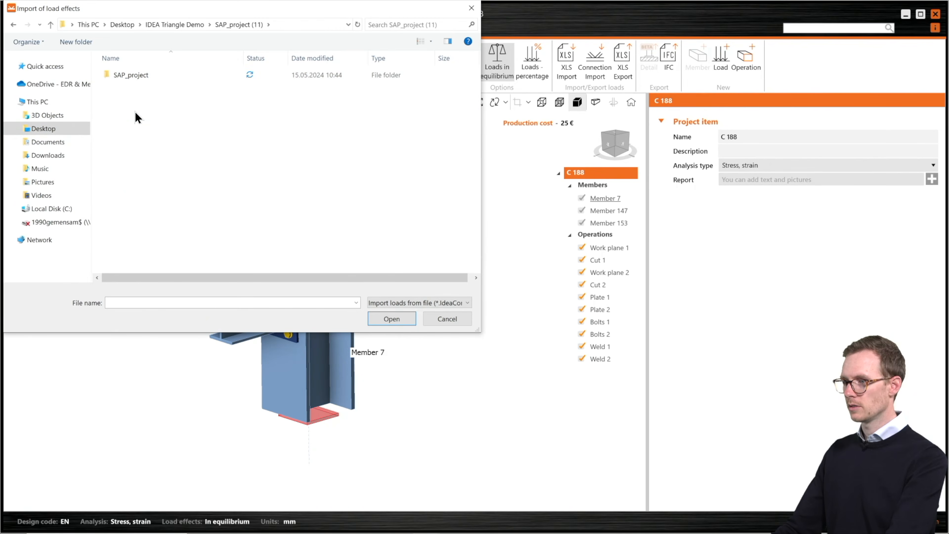
double_click(134, 77)
double_click(135, 76)
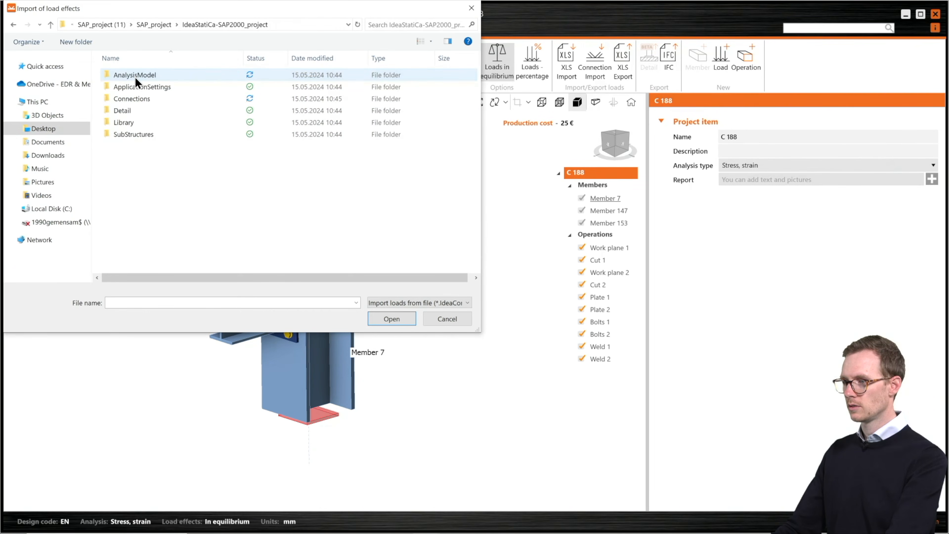
double_click(139, 99)
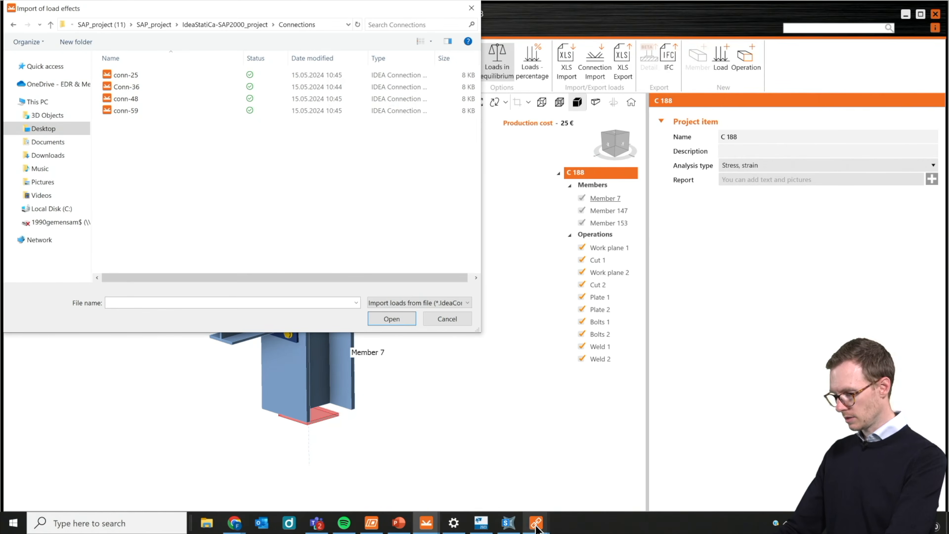
Step: Look up the node number of connection 2 in Checkbot and import the load effects from conn-25 into C 188
mouse_move(536, 523)
click(570, 484)
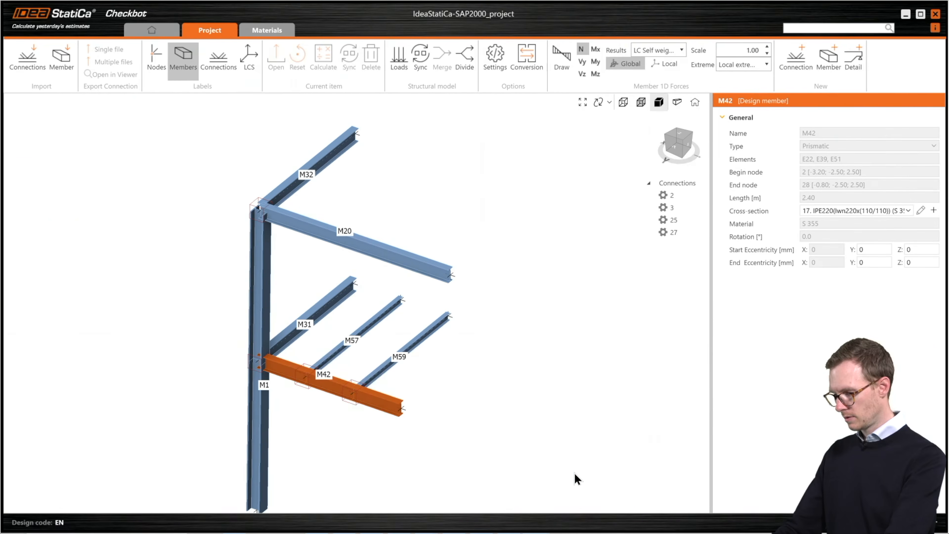
click(674, 196)
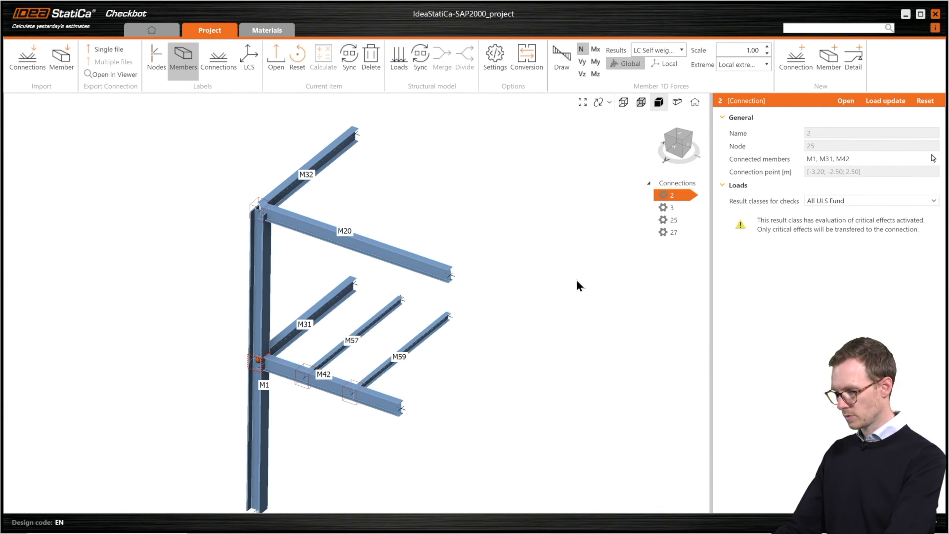
key(alt+Tab)
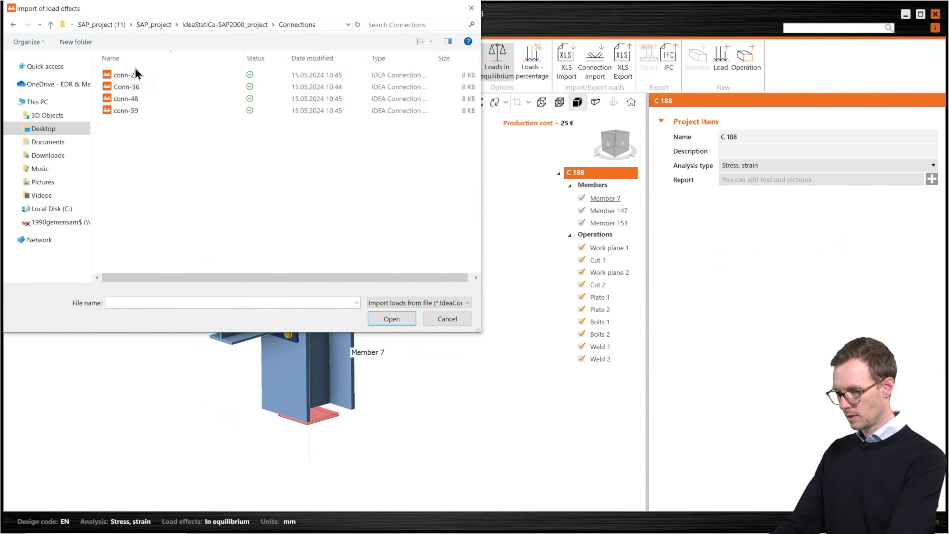
click(127, 74)
click(391, 319)
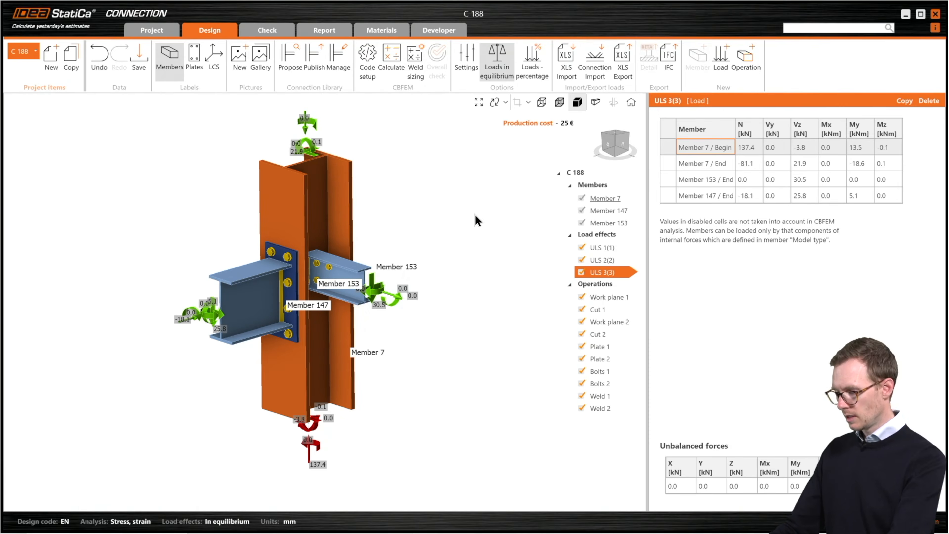
Step: Display connection C 188 as a wireframe and examine the ULS 3(3) load effects around its node
click(542, 103)
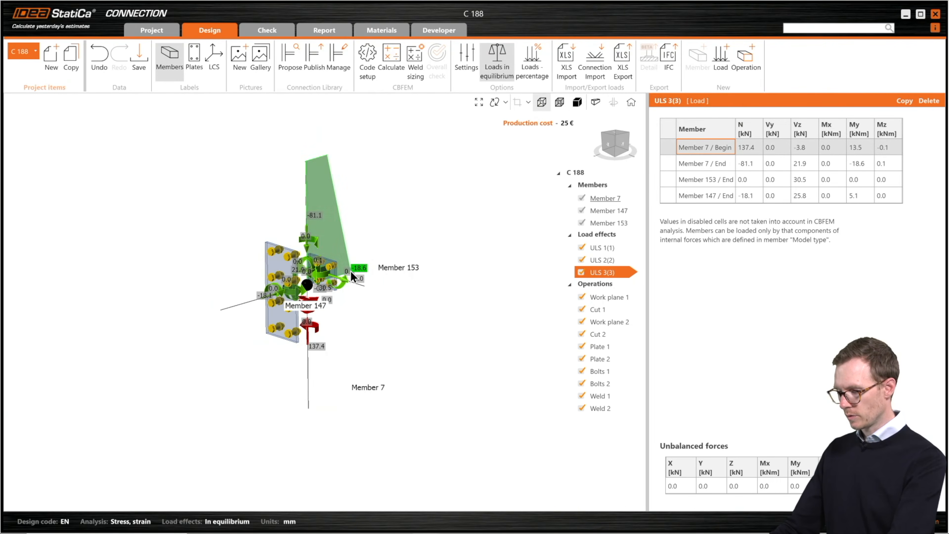
scroll(298, 290, up, 5)
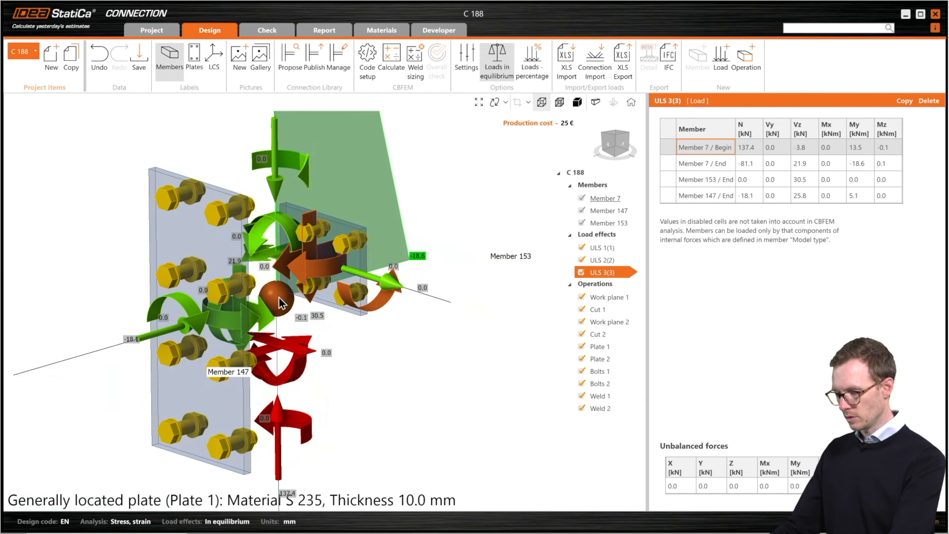
mouse_move(279, 298)
middle_down()
mouse_move(313, 286)
mouse_move(278, 295)
middle_up()
scroll(278, 296, down, 3)
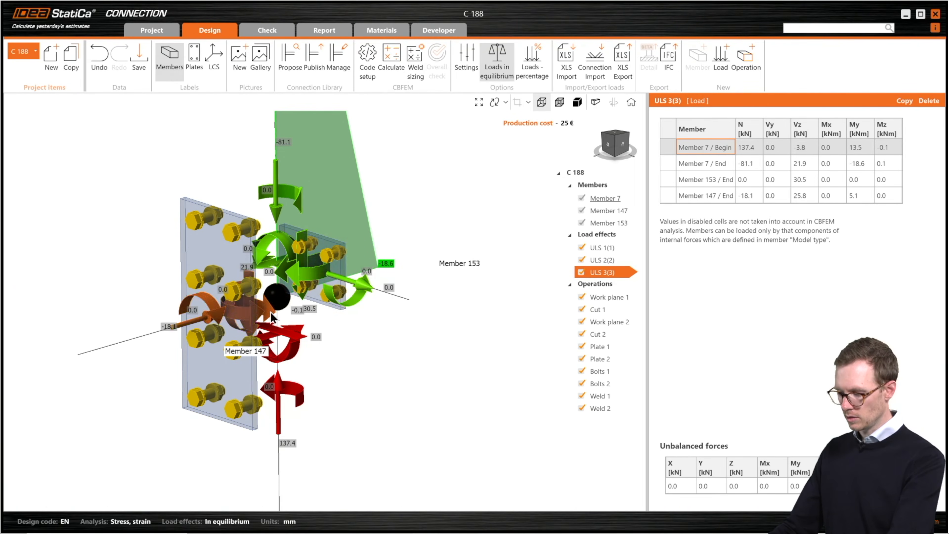
scroll(282, 295, down, 3)
middle_drag(283, 294, 284, 285)
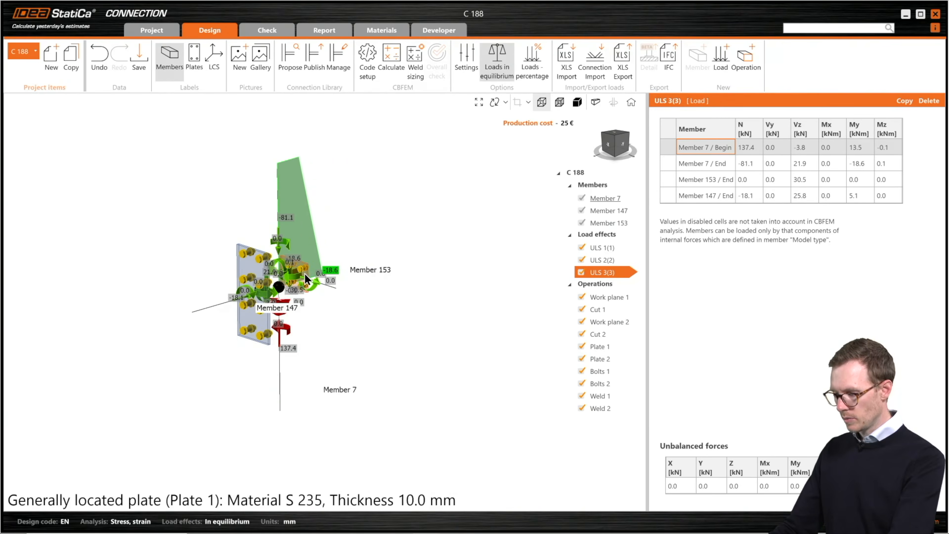
Step: Display connection C 188 as a solid model and set Member 153's forces to act in Bolts
click(578, 105)
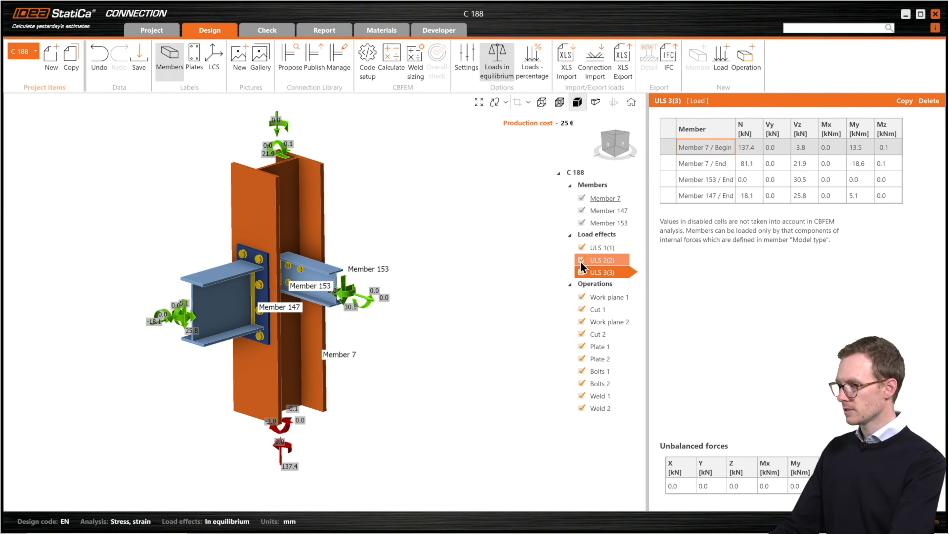
click(318, 277)
scroll(318, 280, up, 5)
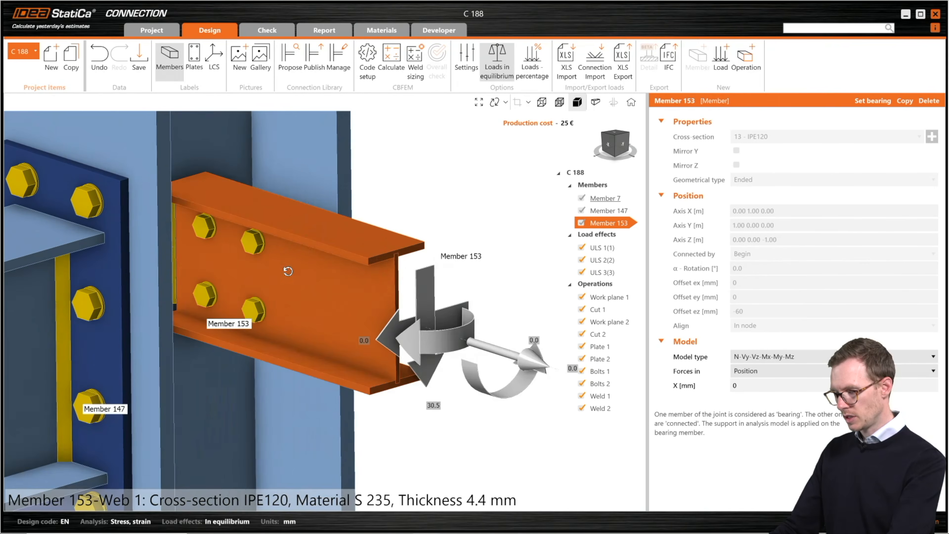
right_drag(288, 269, 239, 271)
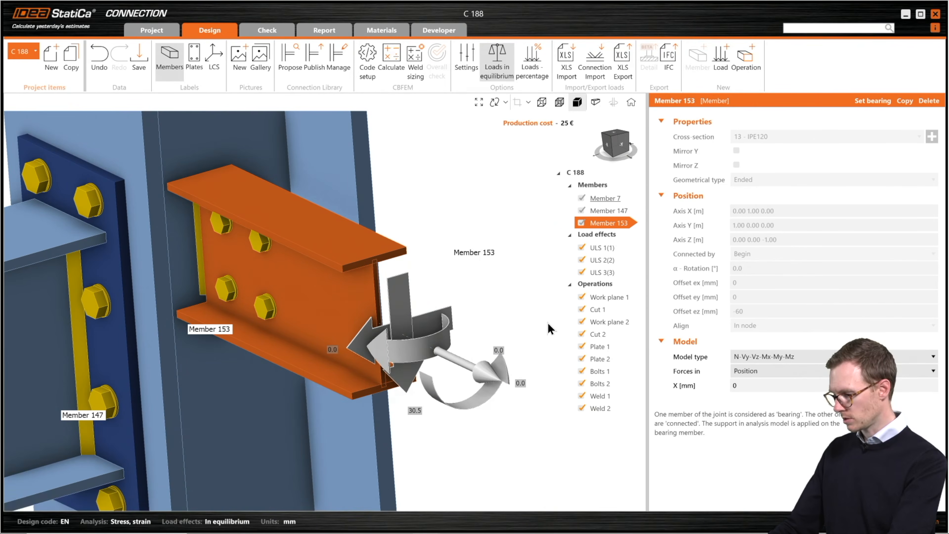
click(747, 371)
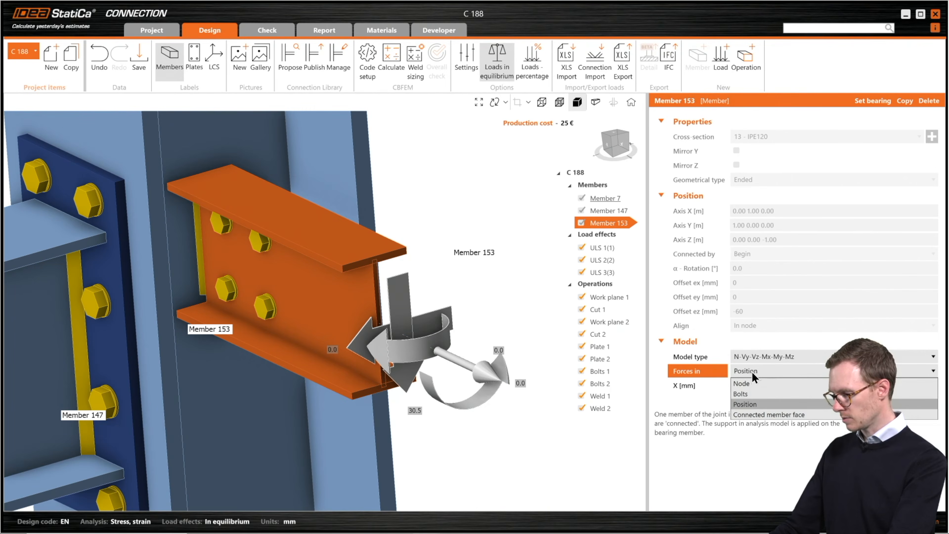
click(747, 393)
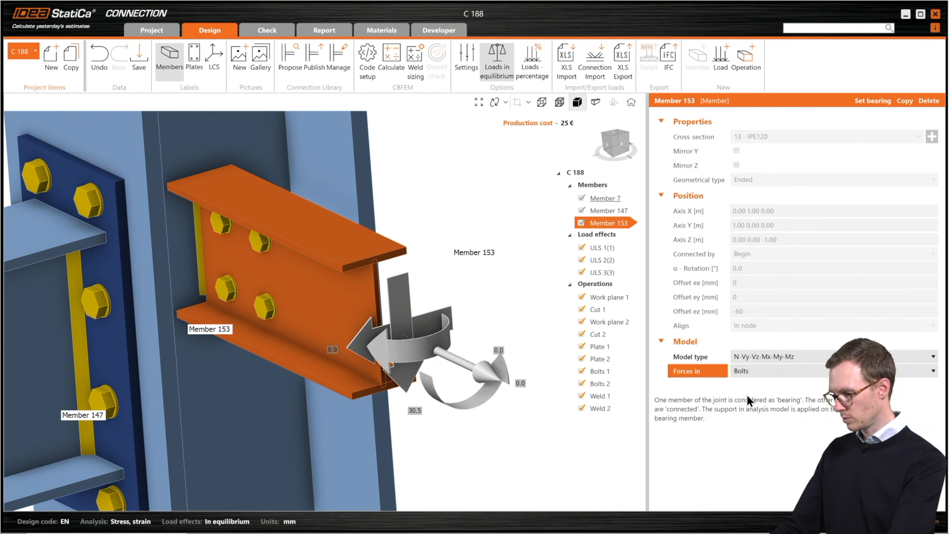
Step: Compare Member 153's bending moment diagram for forces in Node and in Bolts in a transparent +X view, restoring Bolts
right_drag(503, 332, 402, 320)
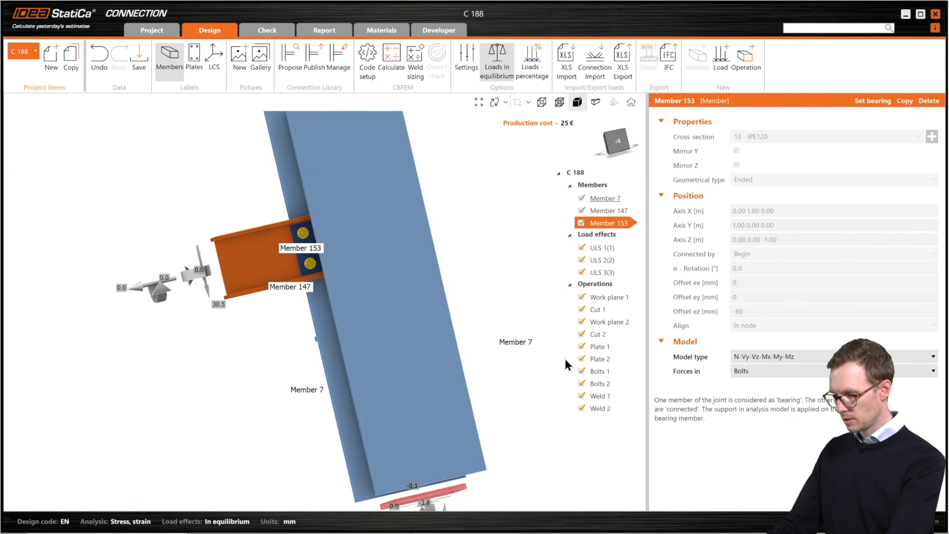
click(618, 143)
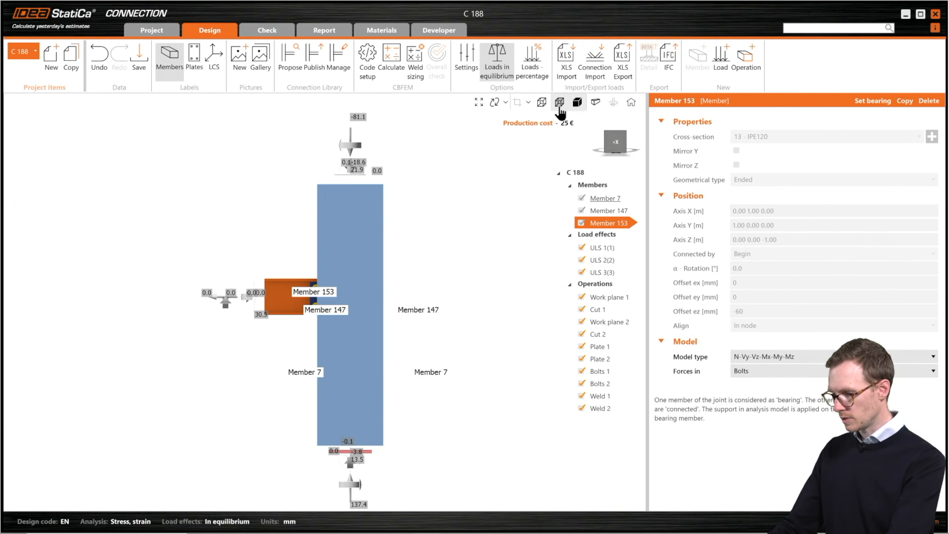
click(559, 103)
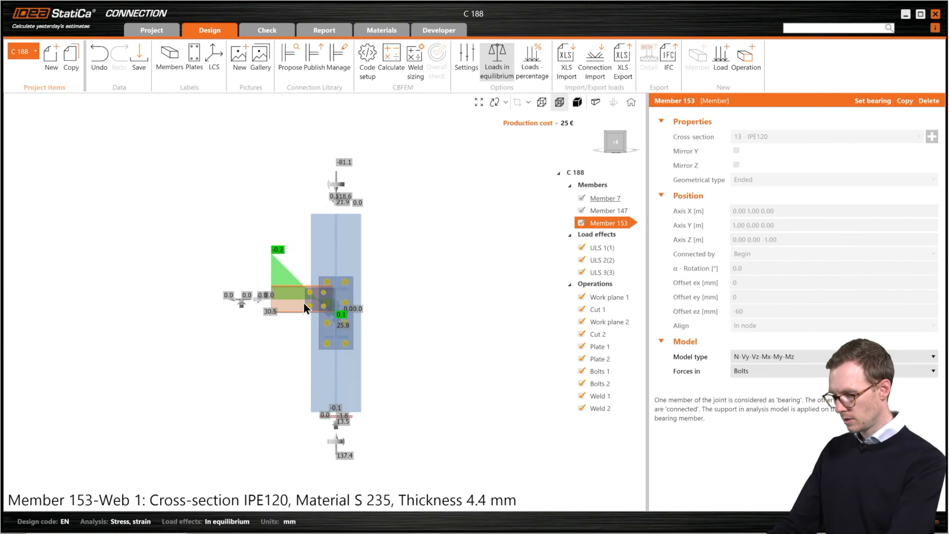
scroll(307, 305, up, 4)
scroll(310, 304, up, 3)
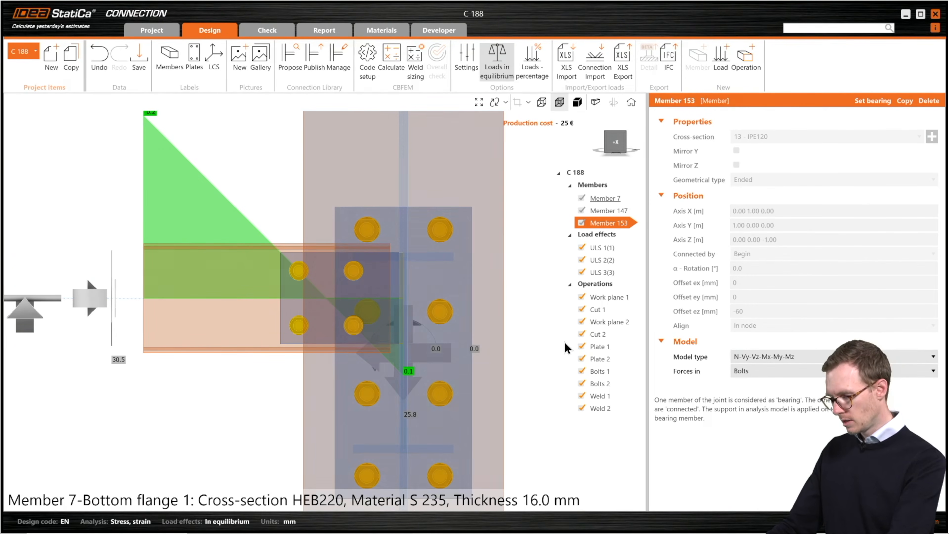
click(757, 372)
click(767, 387)
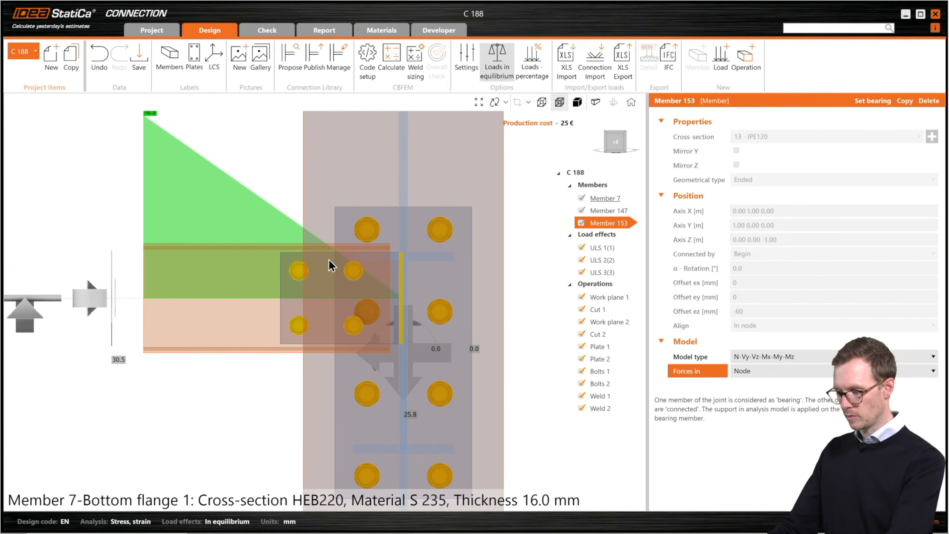
click(753, 372)
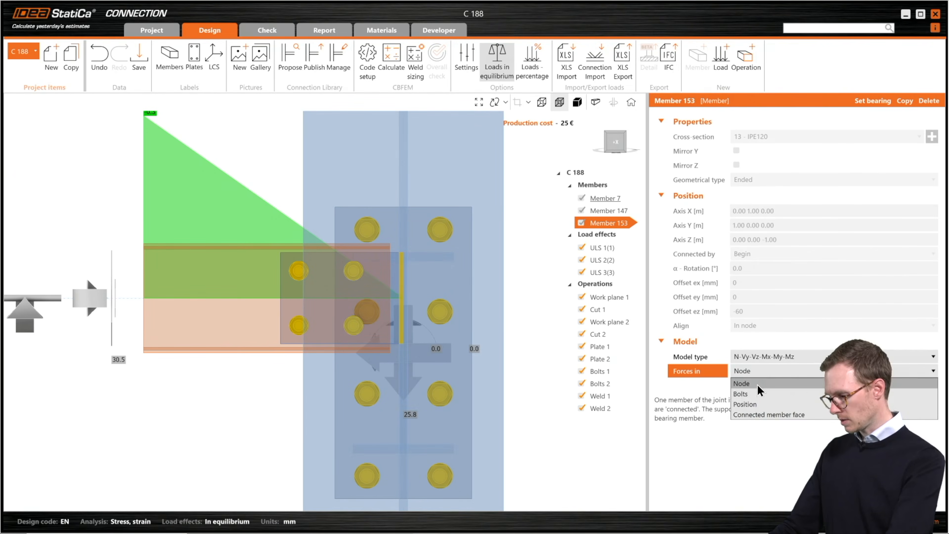
click(741, 393)
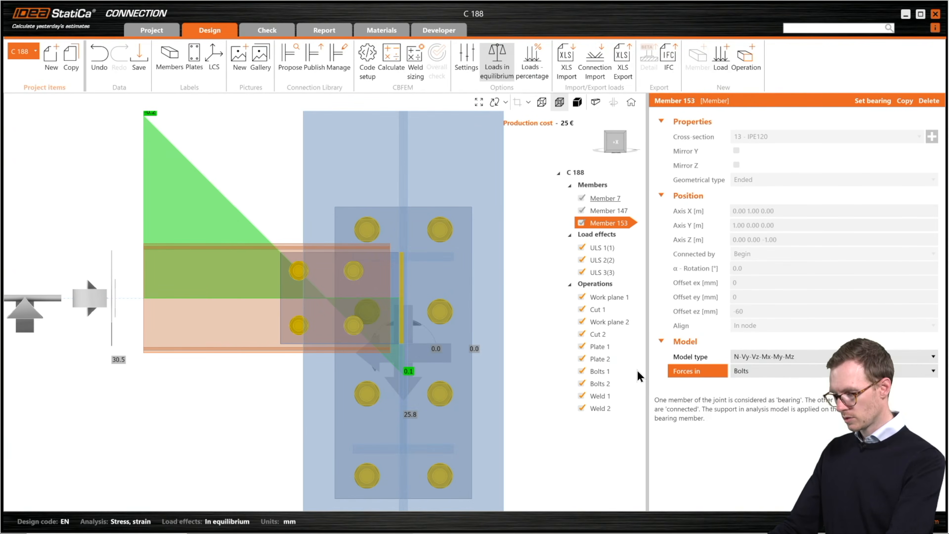
Step: Return connection C 188 to the solid display and calculate it
scroll(197, 344, down, 4)
middle_drag(209, 346, 355, 368)
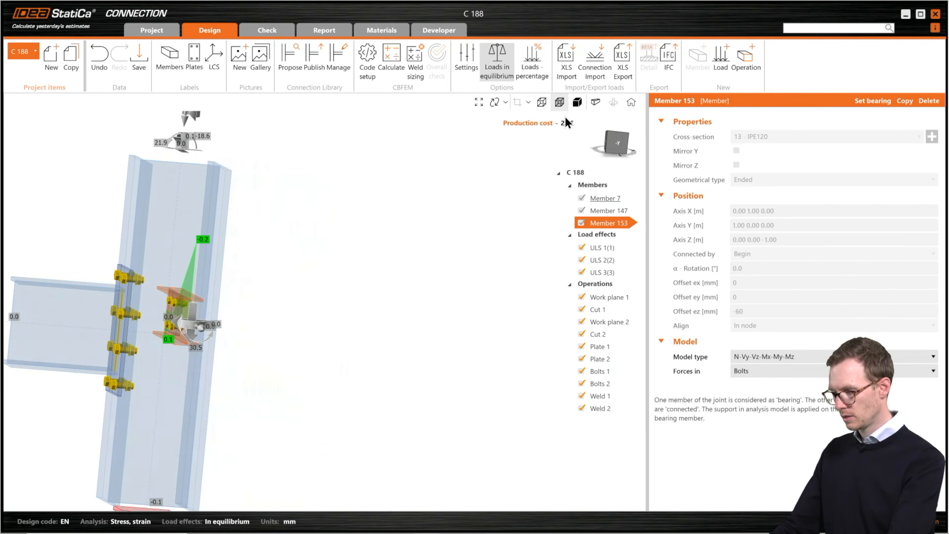
click(577, 103)
middle_drag(263, 428, 417, 256)
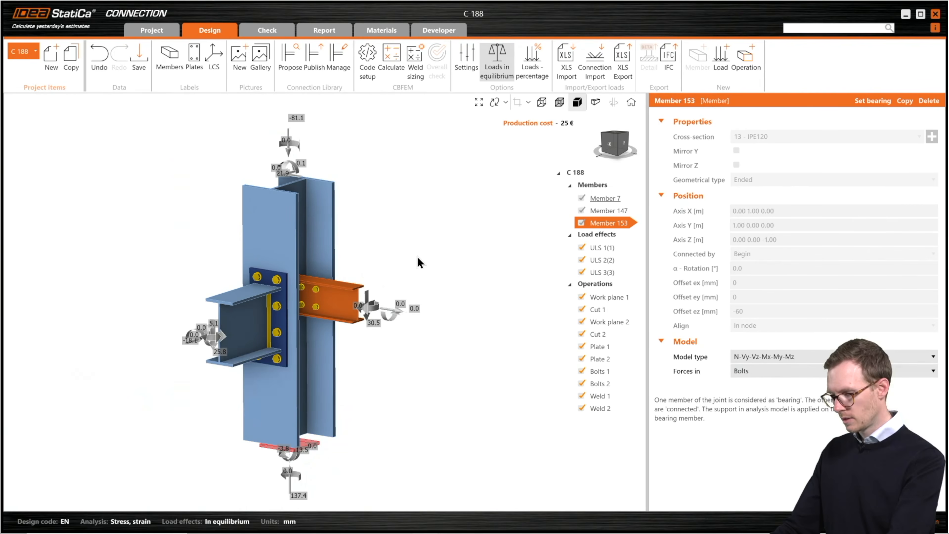
click(391, 63)
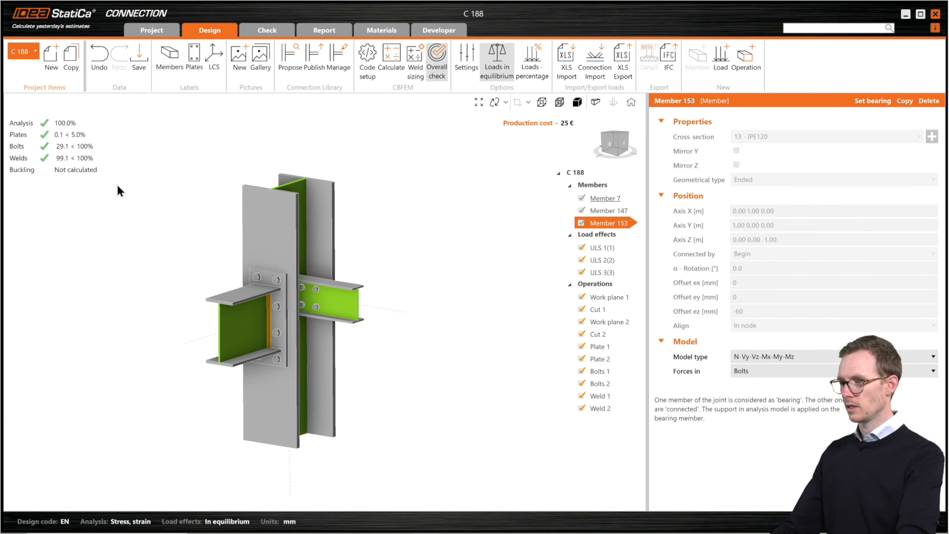
Step: Save and close connection C 188 and switch to the TeklaStructures_project in Checkbot to view its whole model
click(137, 67)
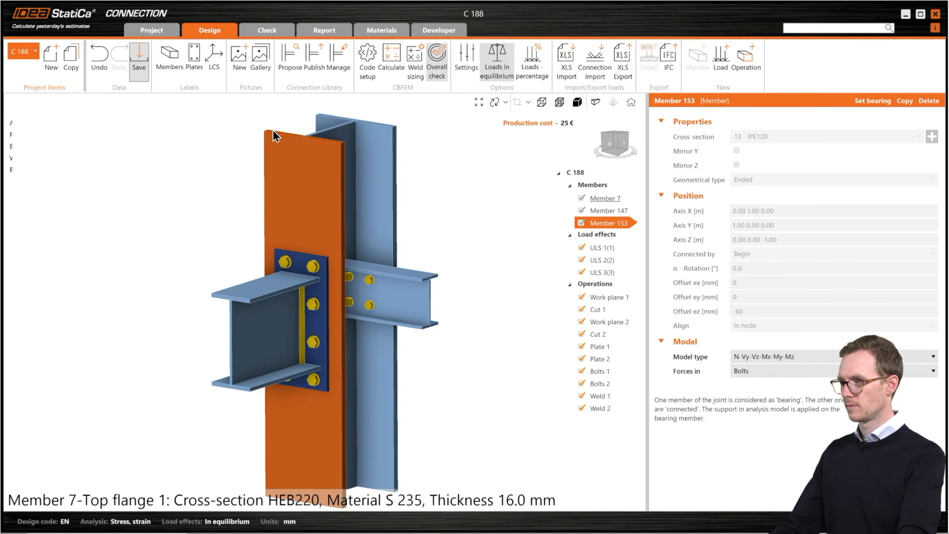
click(936, 15)
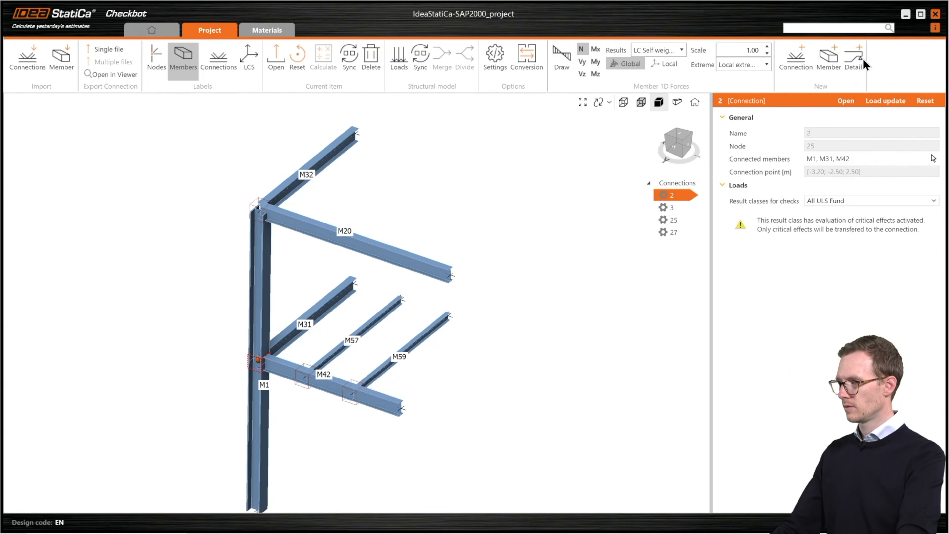
mouse_move(482, 528)
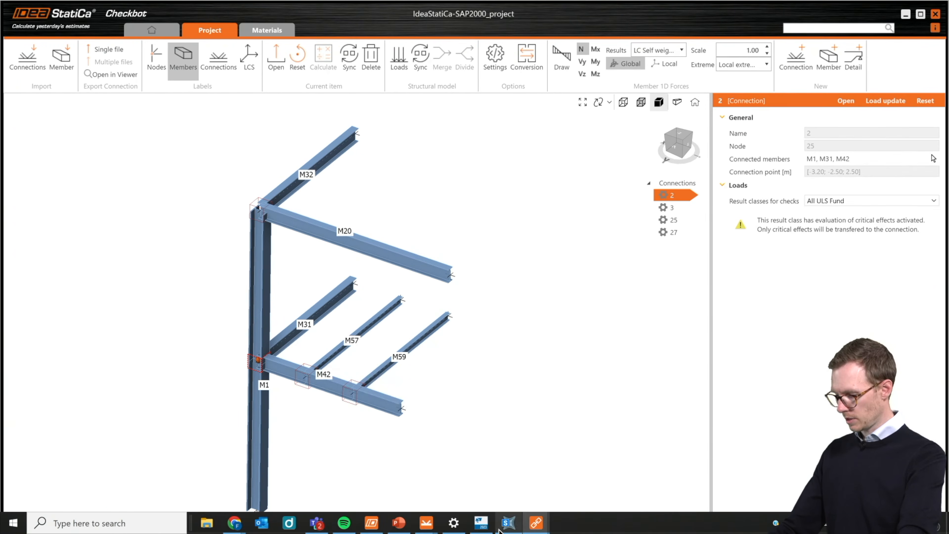
mouse_move(533, 526)
click(512, 471)
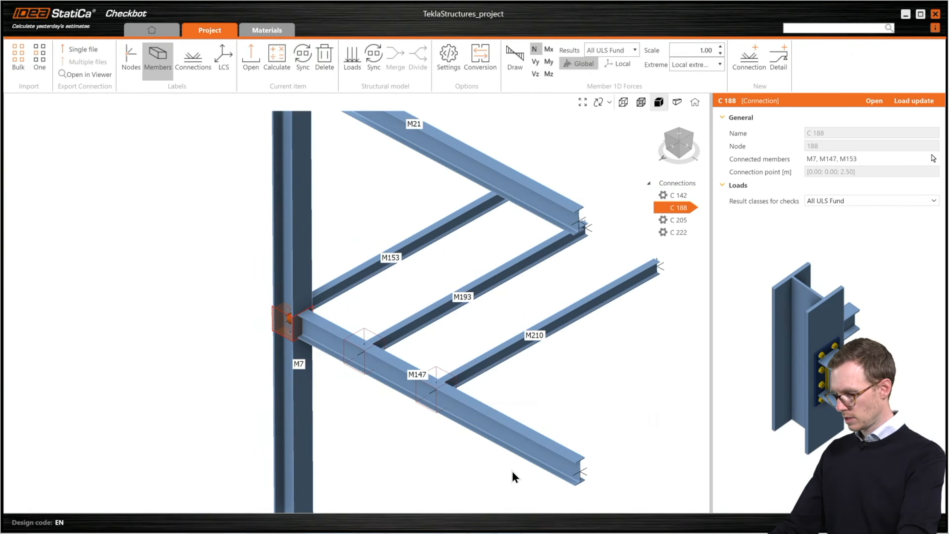
scroll(386, 266, down, 3)
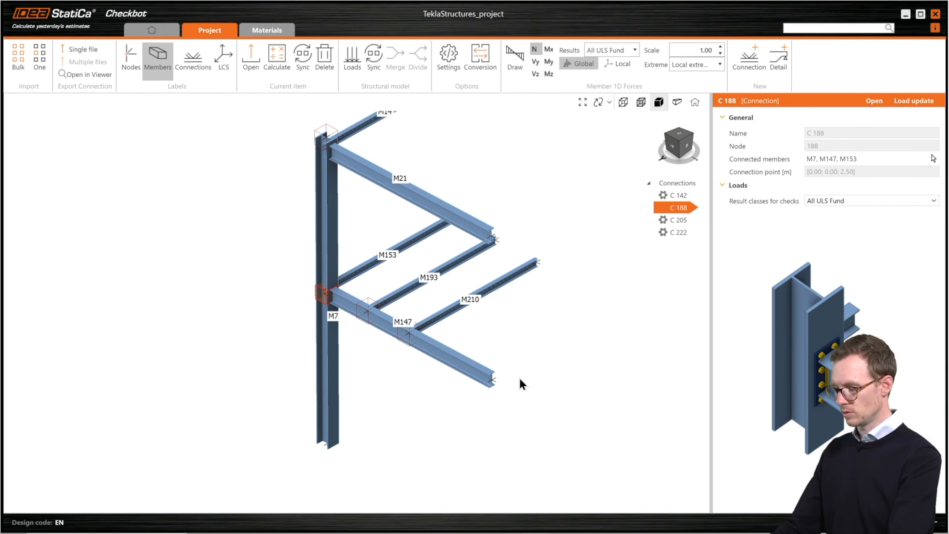
middle_drag(520, 379, 466, 381)
scroll(482, 381, down, 2)
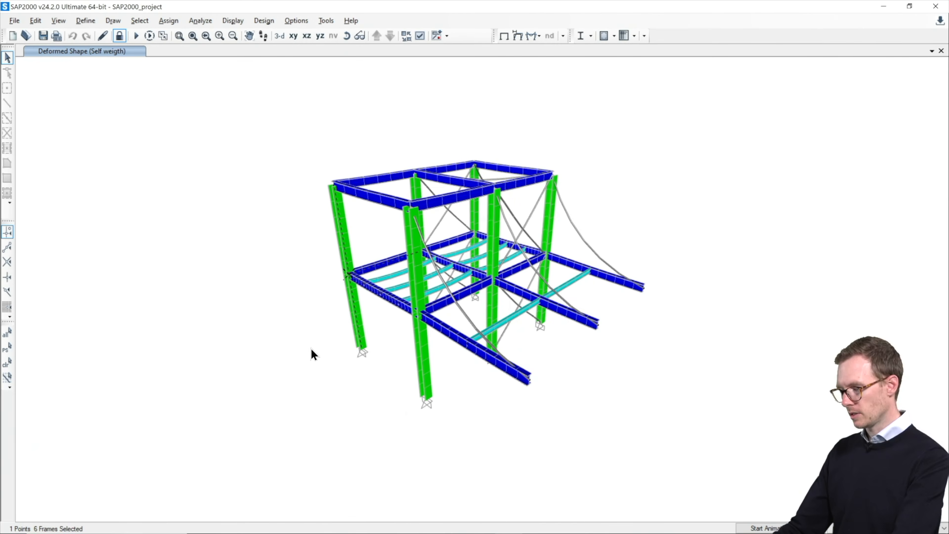
Step: Switch to IdeaStatiCa-SAP2000_project in Checkbot and open connection 2 in IDEA StatiCa Connection
mouse_move(537, 524)
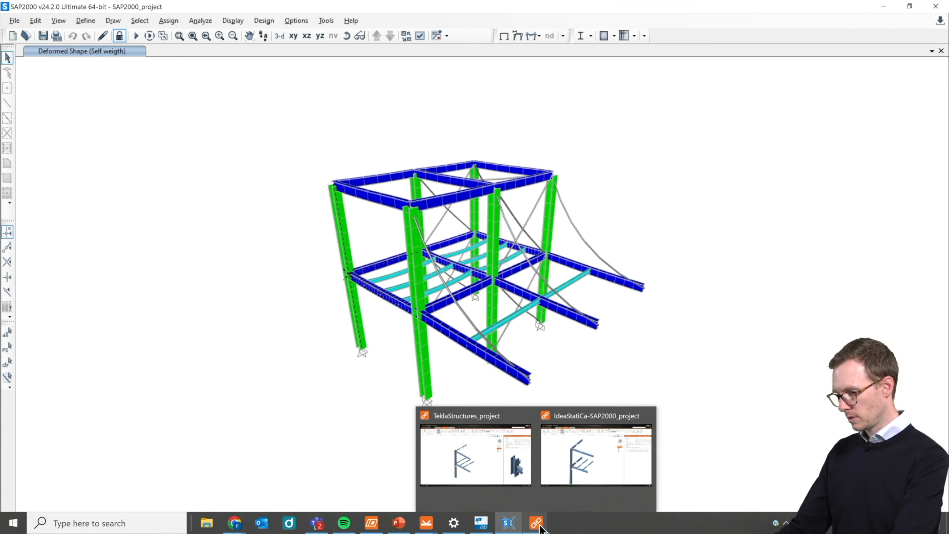
click(574, 472)
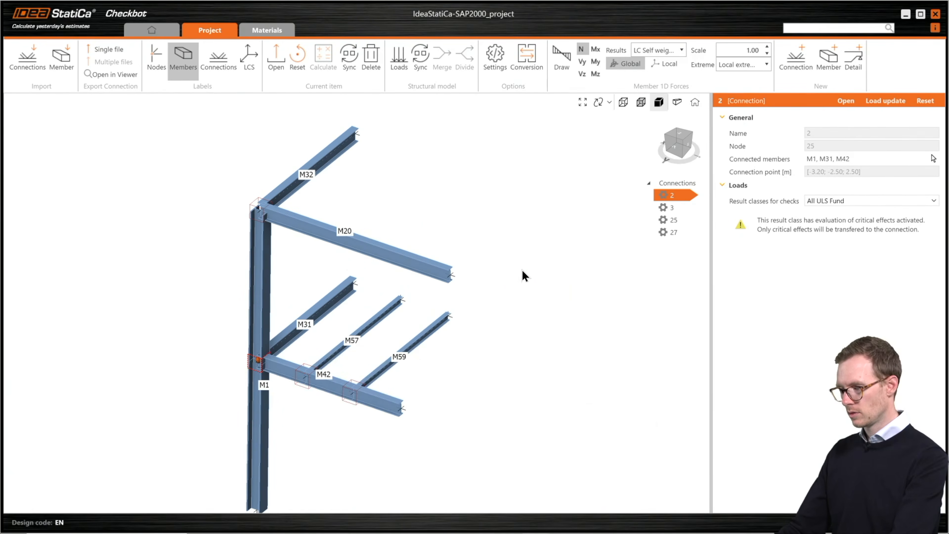
middle_drag(547, 390, 492, 379)
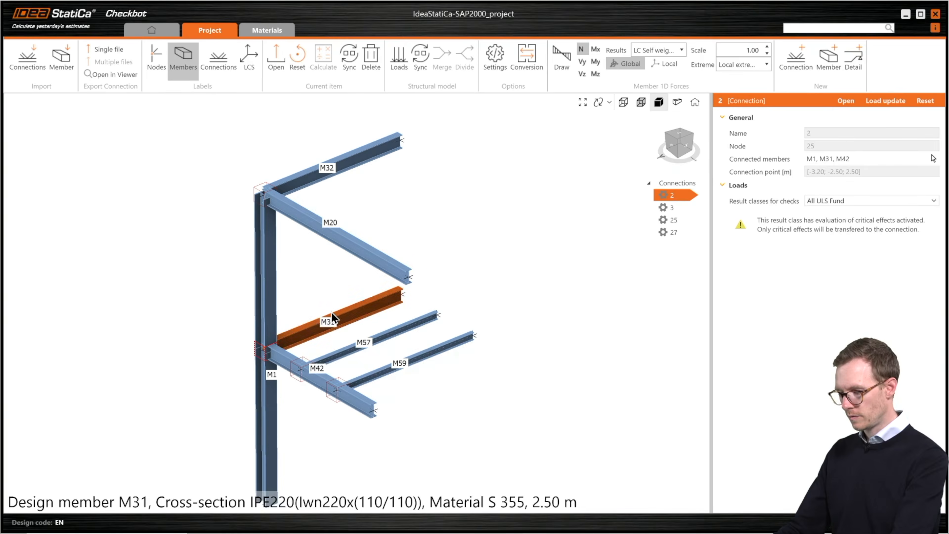
click(276, 64)
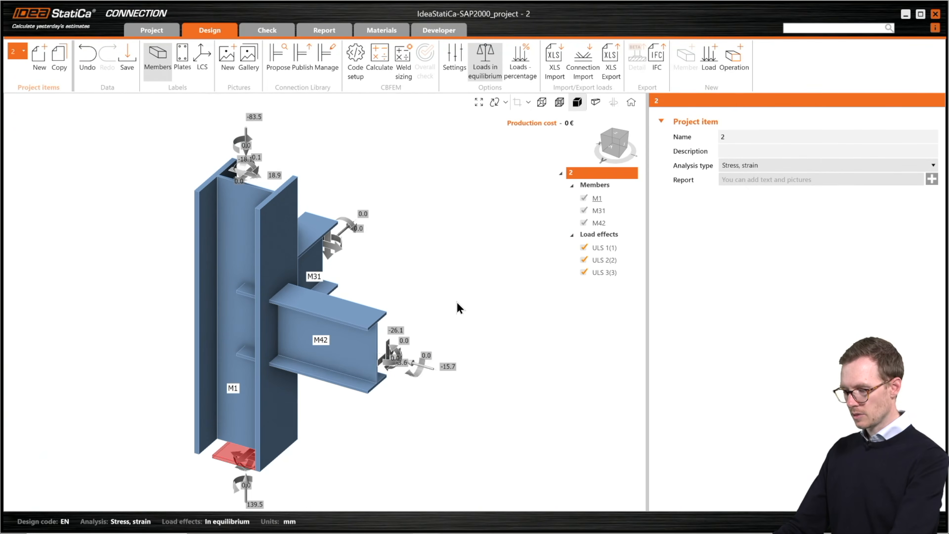
Step: Start a connection proposal from the Connection Library for members M1 and M42 of connection 2
right_drag(526, 339, 355, 376)
right_drag(351, 371, 366, 371)
scroll(432, 375, down, 2)
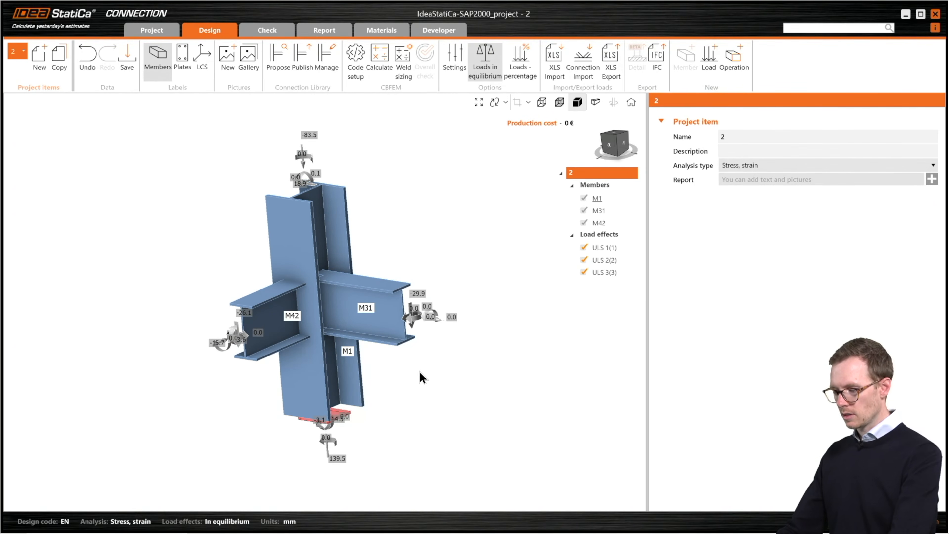
right_drag(410, 380, 439, 387)
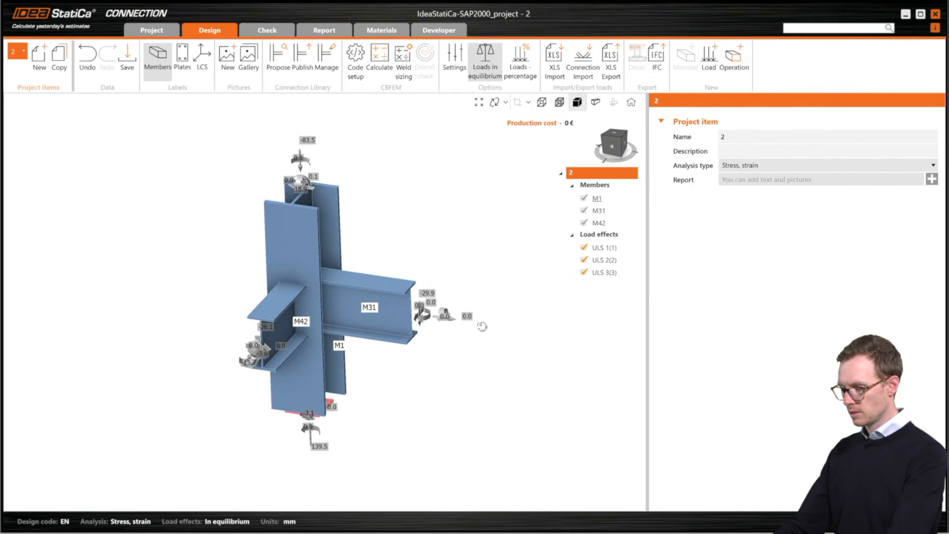
right_drag(483, 324, 433, 410)
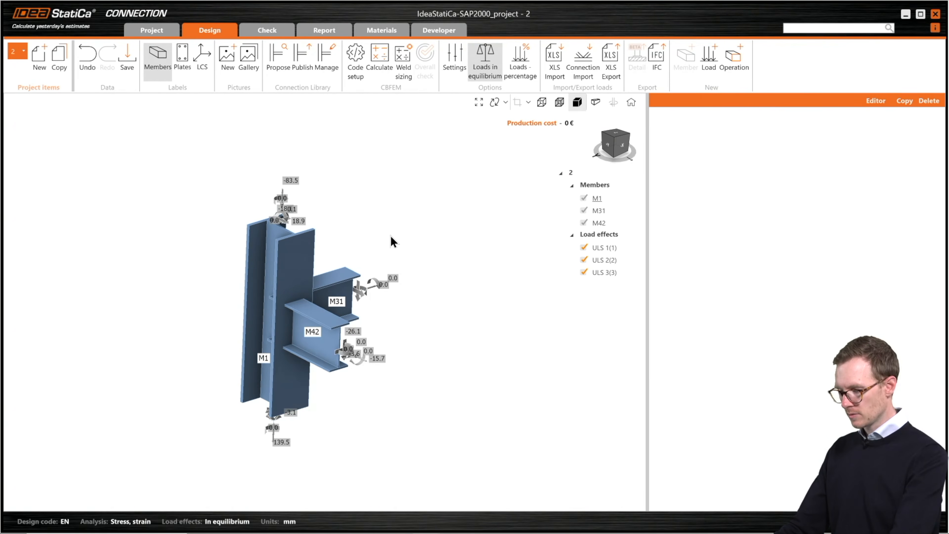
right_click(314, 318)
click(347, 346)
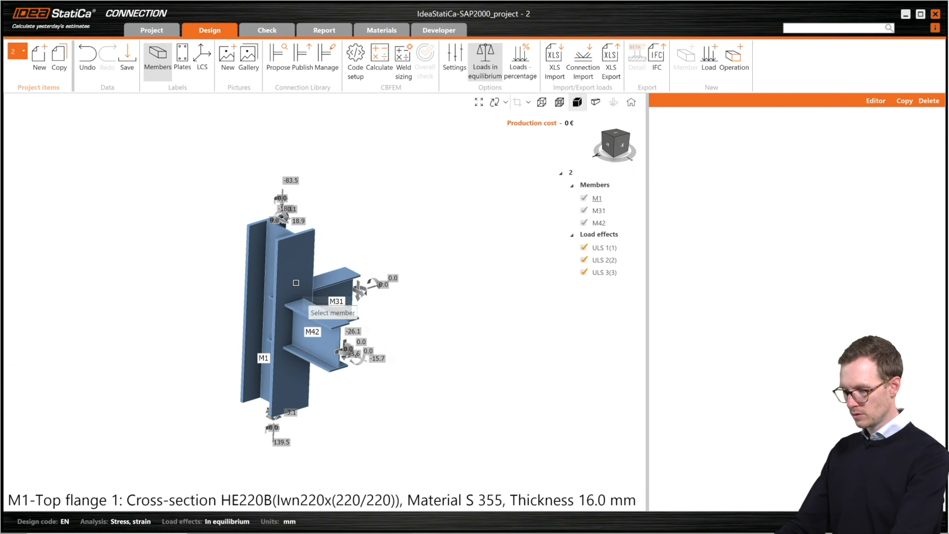
click(292, 278)
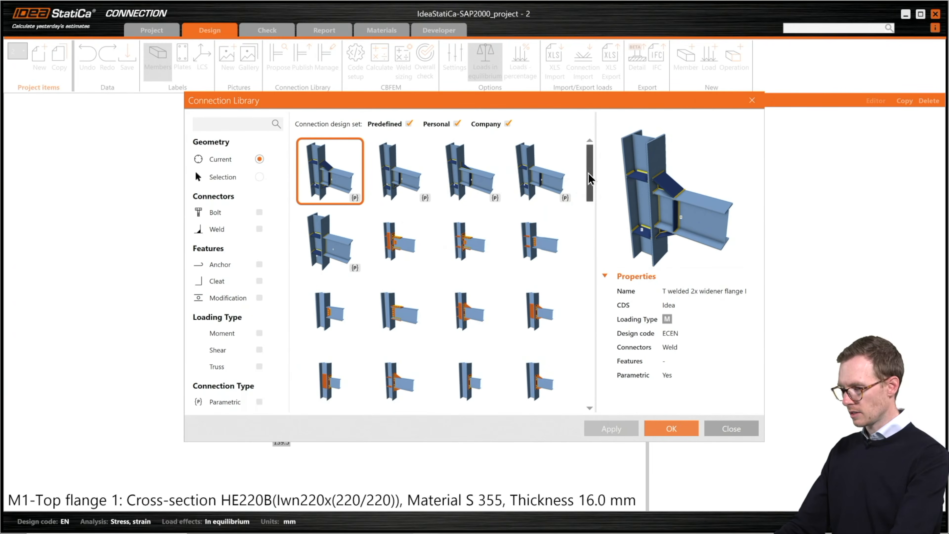
Step: Apply the bolted and welded End plate design to M42, with S 355 steel and M16 10.9 bolts
drag(589, 174, 594, 289)
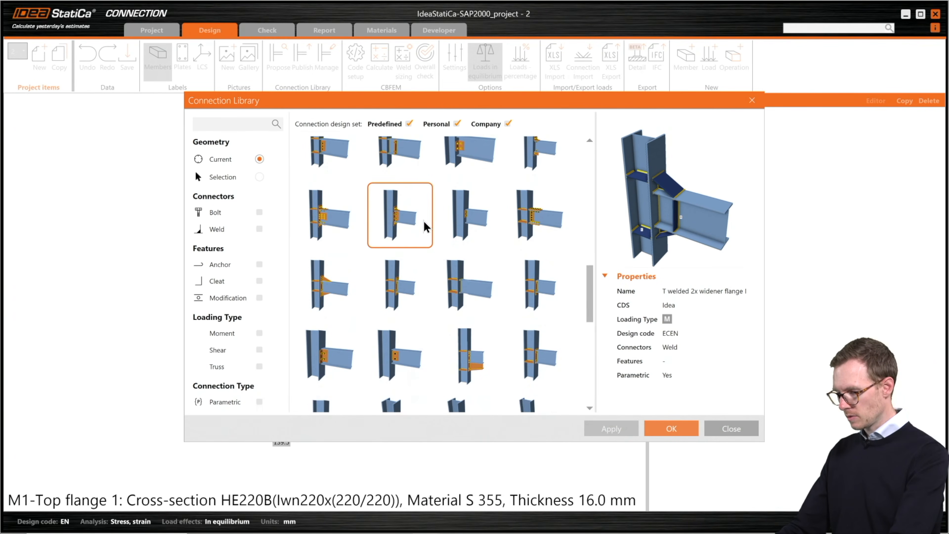
scroll(397, 250, down, 1)
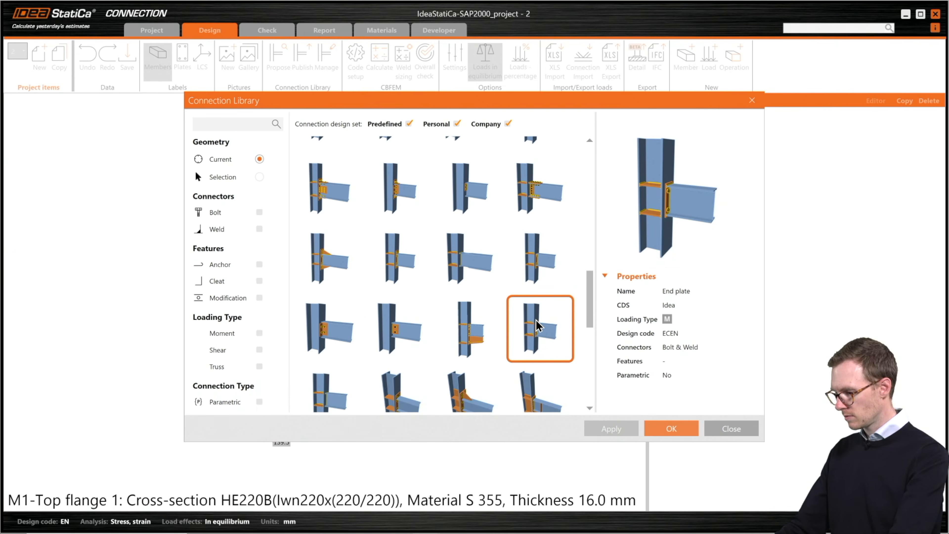
click(671, 426)
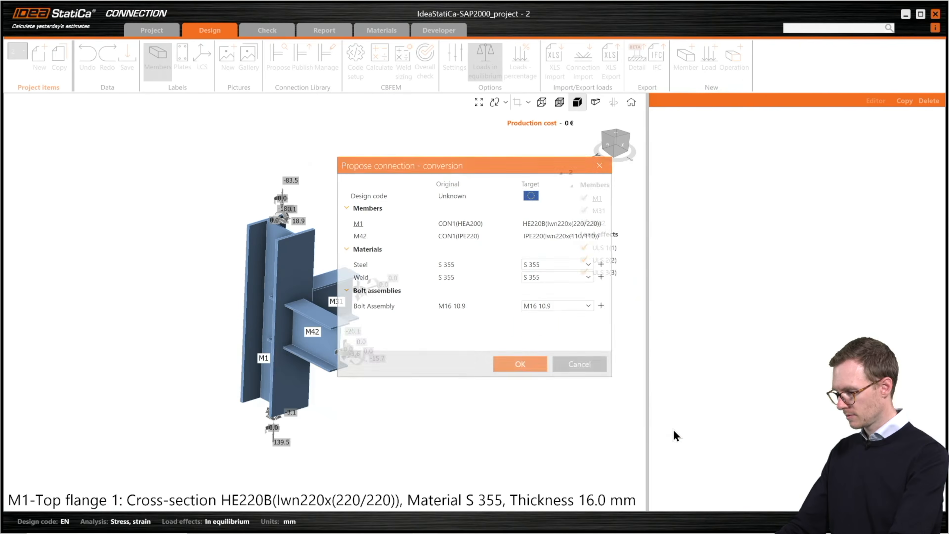
click(513, 365)
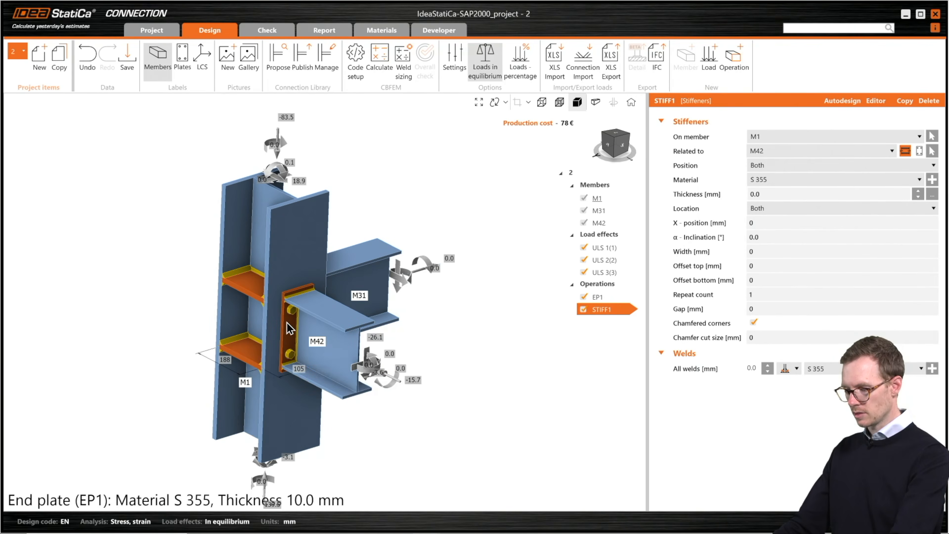
mouse_move(306, 330)
right_down()
mouse_move(320, 329)
mouse_move(297, 333)
mouse_move(307, 331)
right_up()
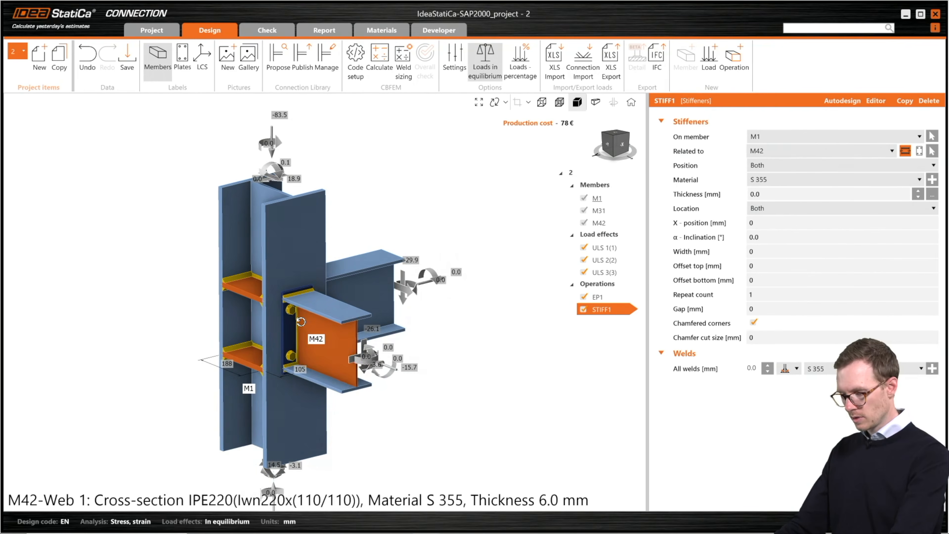
Step: Set the location of stiffener operation STIFF1 on member M1 to Rear
right_drag(458, 387, 329, 392)
right_drag(442, 308, 448, 264)
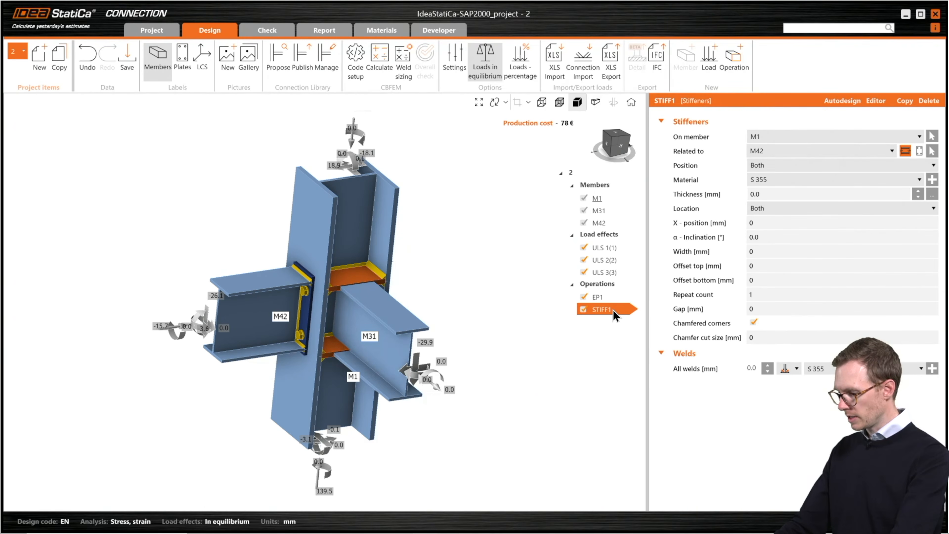
click(759, 209)
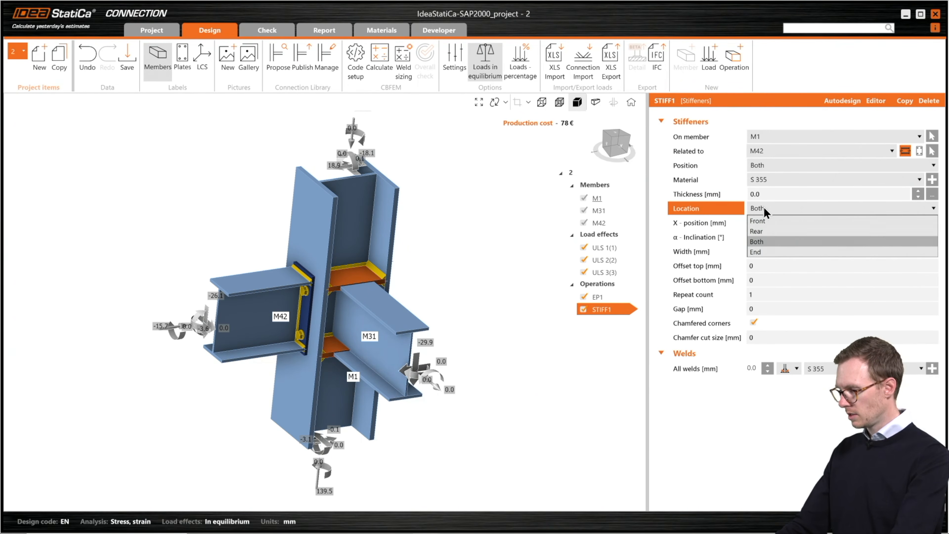
click(768, 231)
Step: Connect member M31 to M1 with the bolted and welded Finn plate design from the Connection Library
right_drag(381, 372, 346, 370)
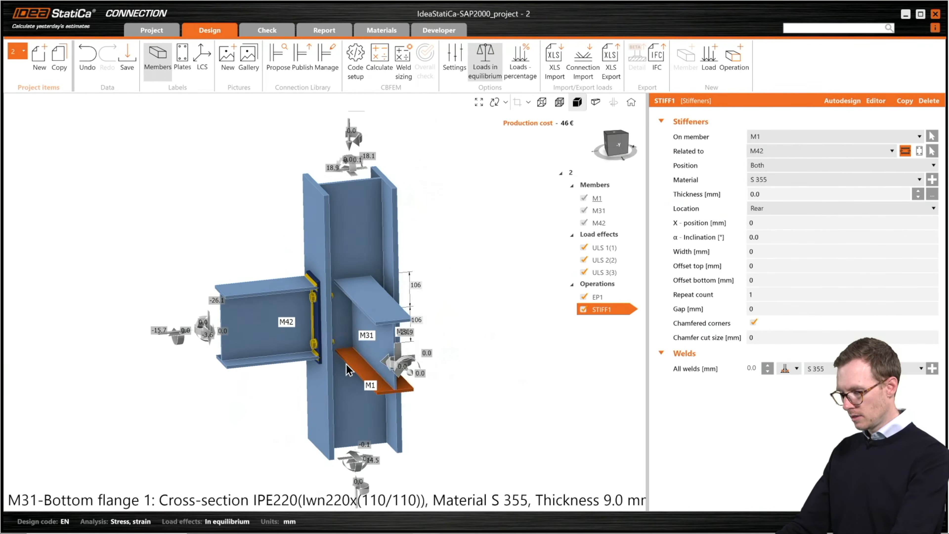
right_click(365, 295)
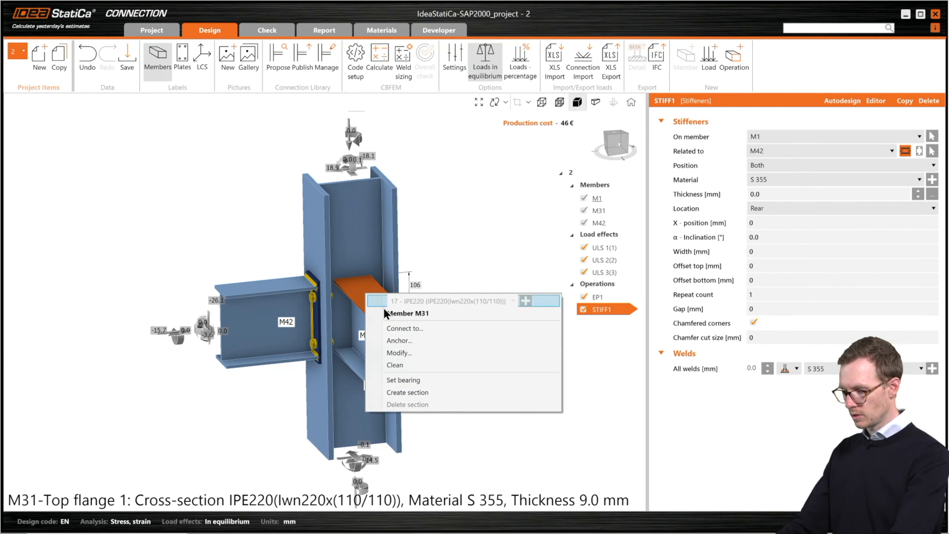
click(410, 328)
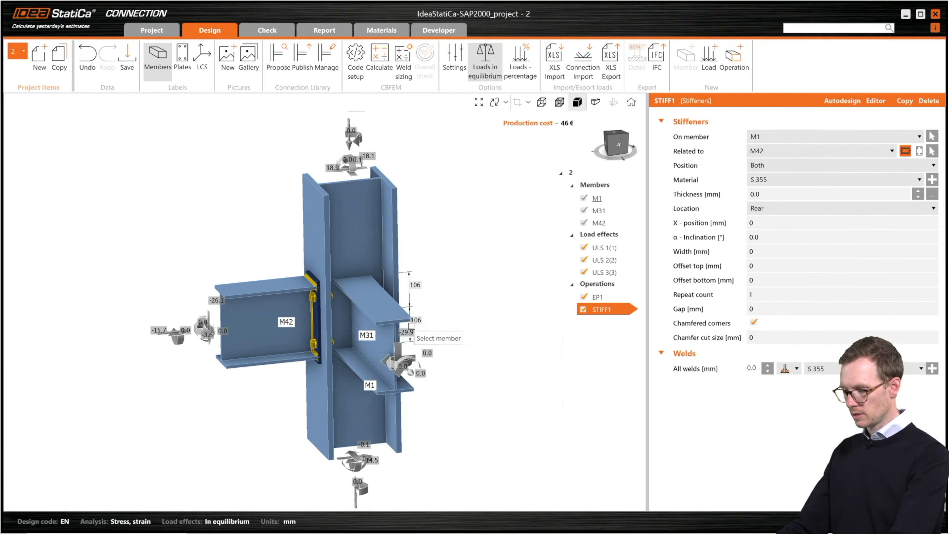
click(357, 242)
scroll(512, 242, down, 2)
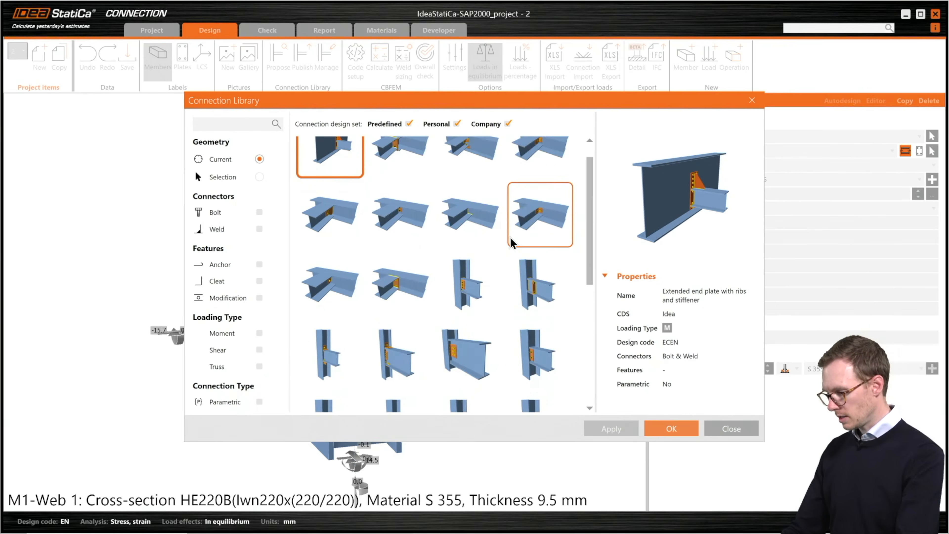
scroll(512, 242, down, 3)
click(538, 343)
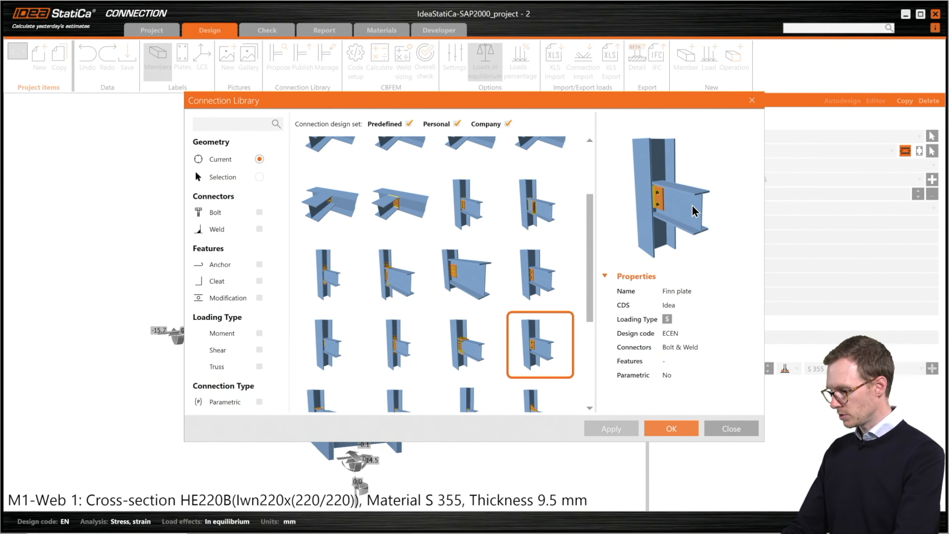
click(674, 434)
click(535, 367)
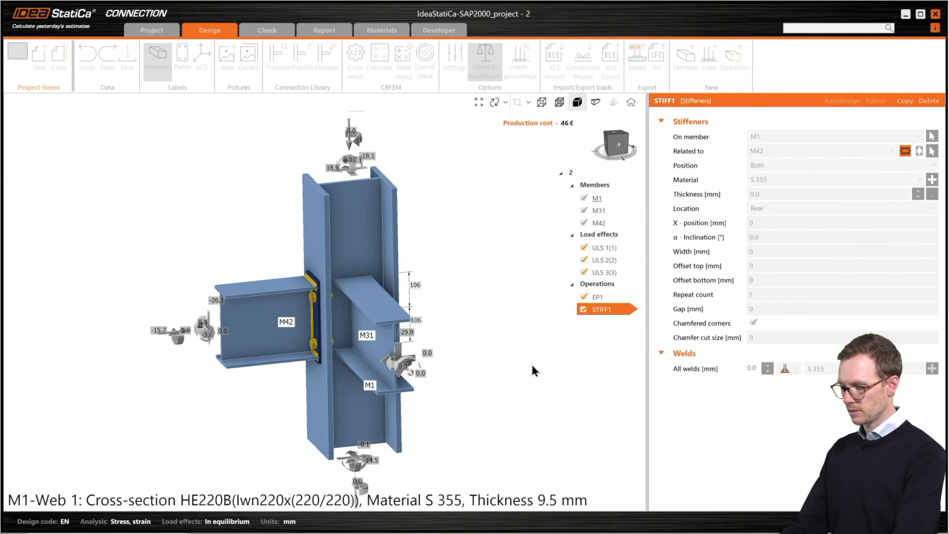
Step: Show the joint transparently in side view and set the forces of member M31 to act in Bolts
scroll(355, 316, up, 5)
middle_drag(352, 324, 265, 292)
scroll(288, 307, down, 5)
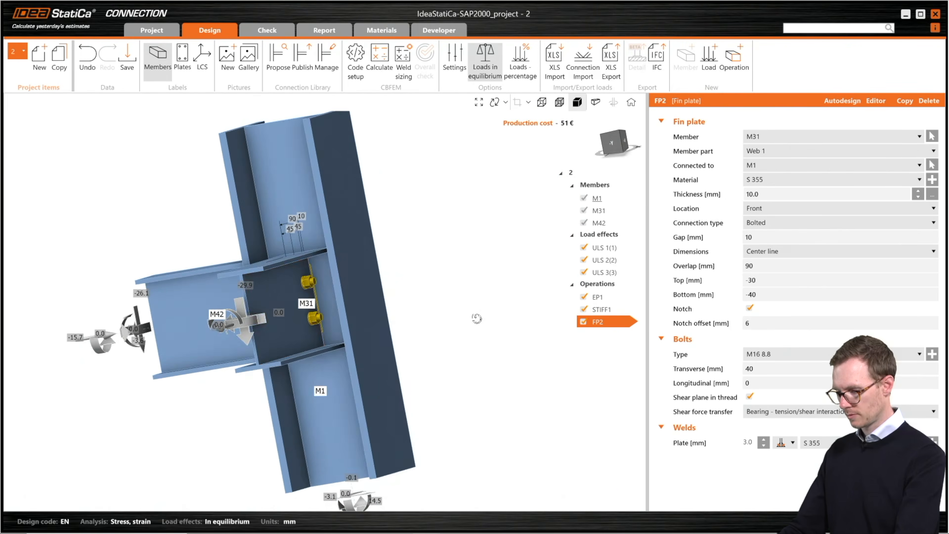
click(624, 145)
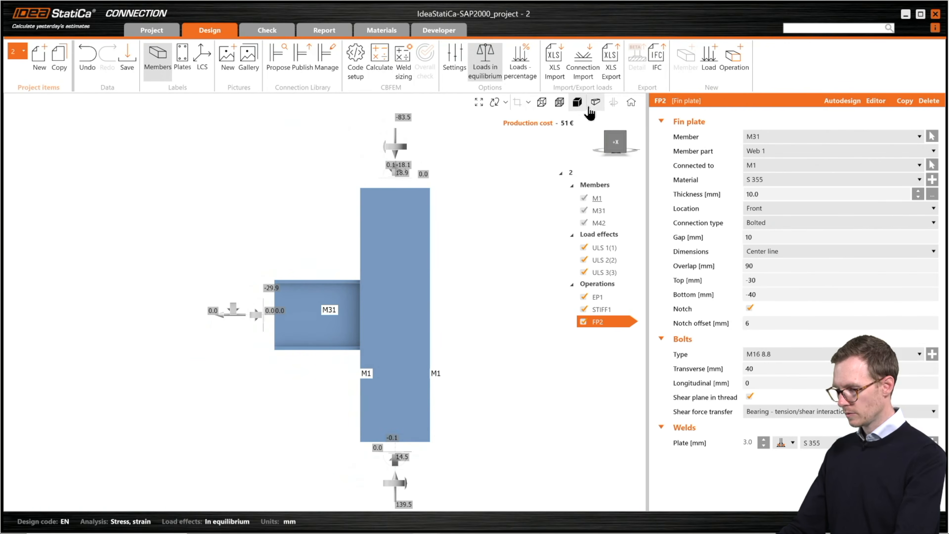
click(559, 102)
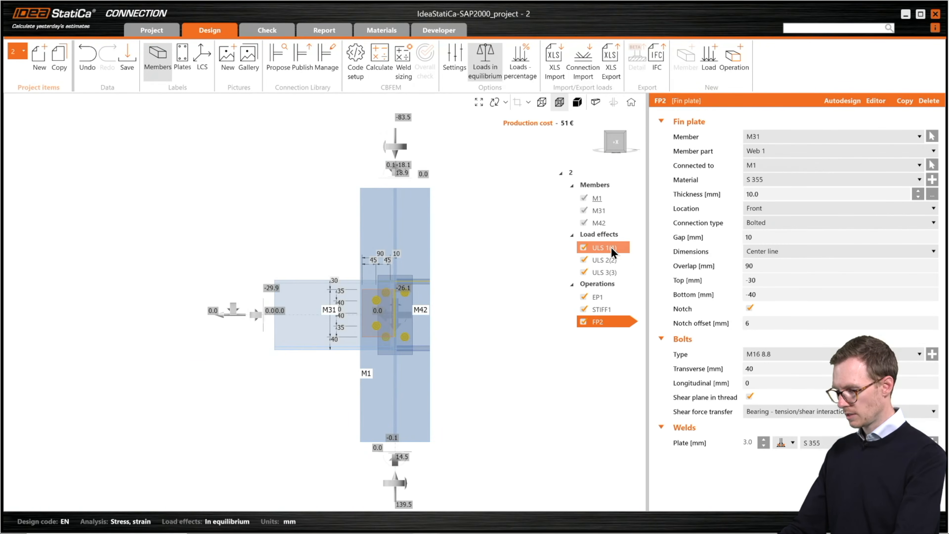
click(296, 328)
scroll(374, 310, up, 5)
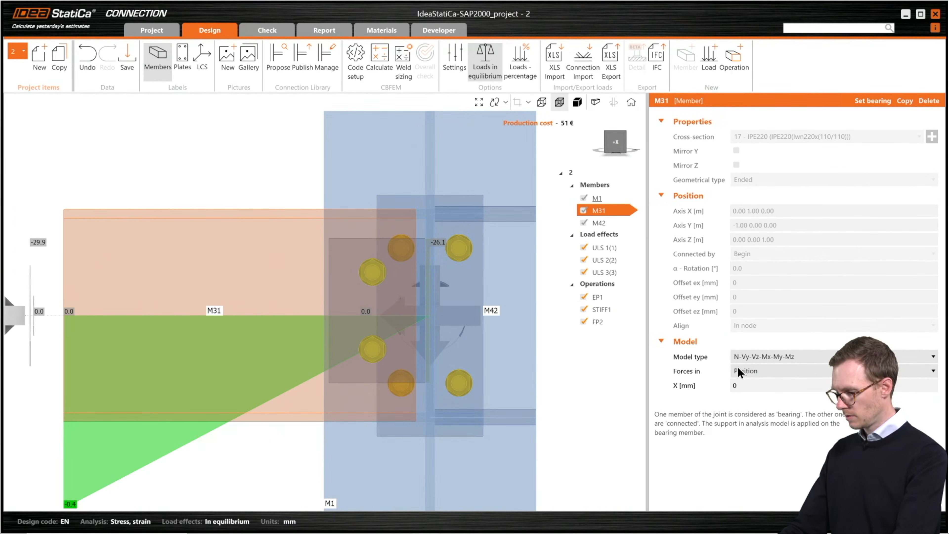
click(750, 372)
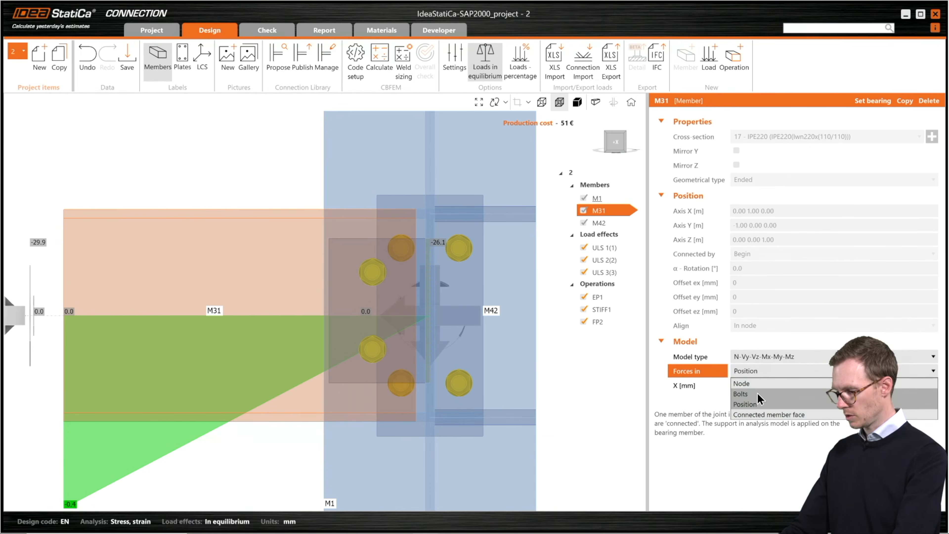
click(758, 393)
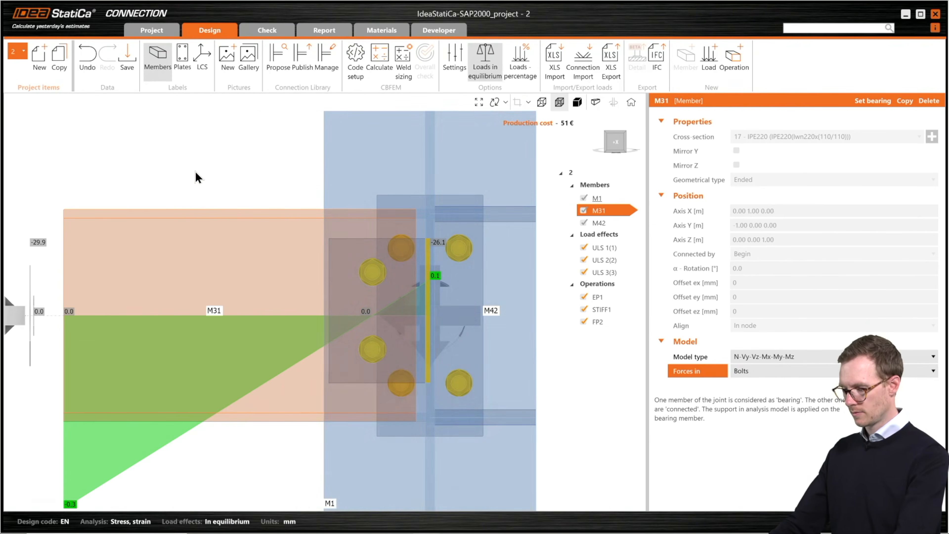
Step: Return the model to the solid 3D display and calculate connection 2
right_drag(195, 174, 434, 374)
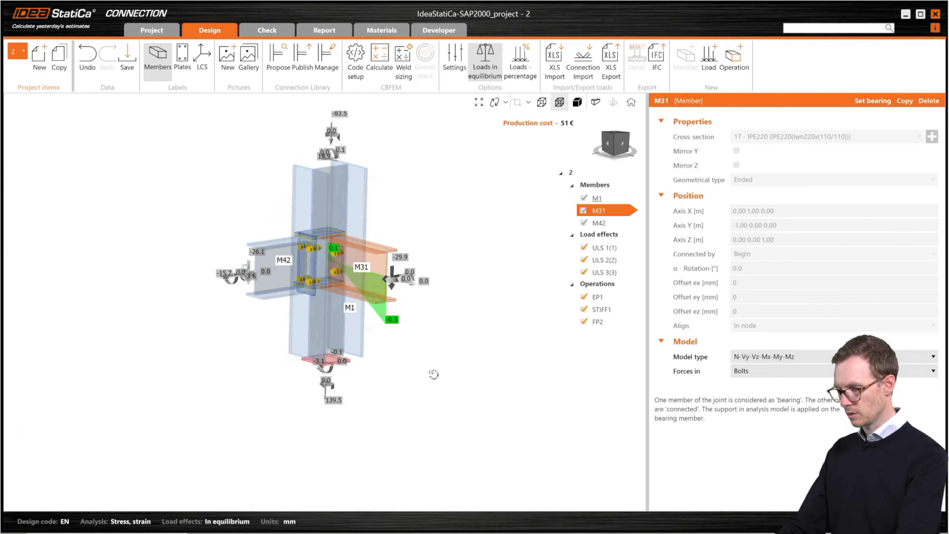
click(577, 102)
middle_drag(451, 201, 438, 229)
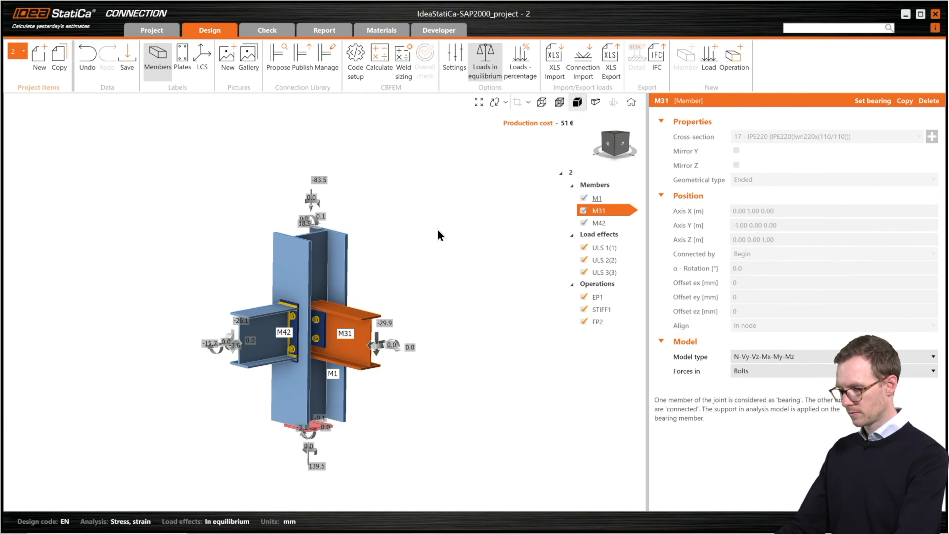
click(380, 62)
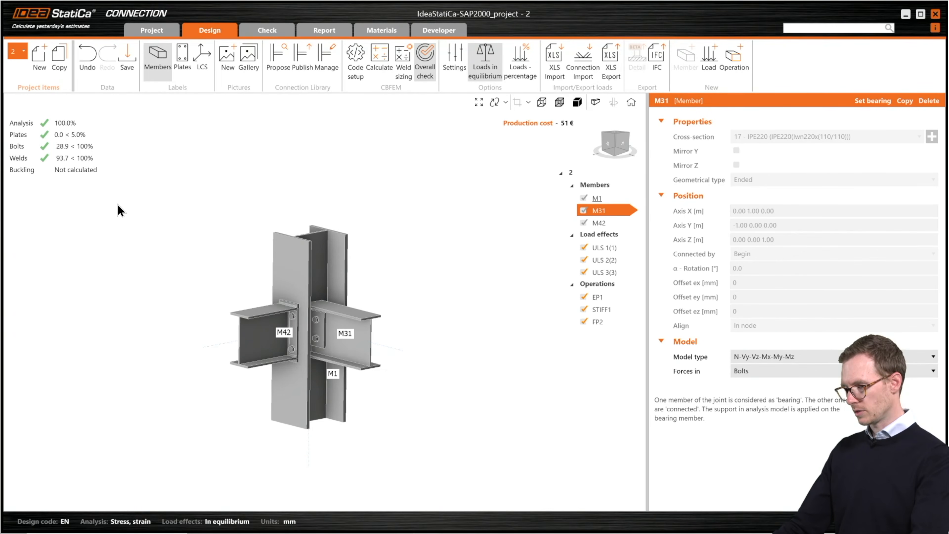
Step: Save connection 2 and close it
click(127, 64)
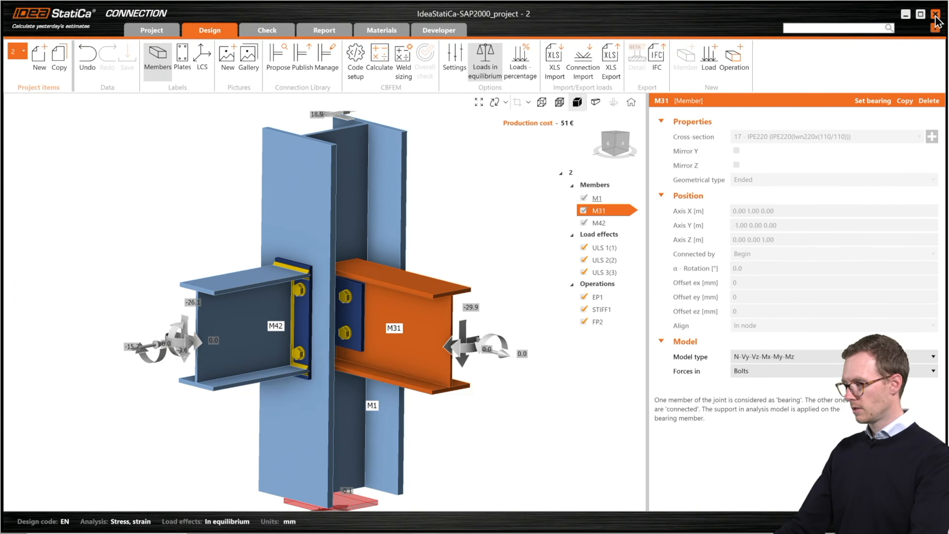
click(936, 15)
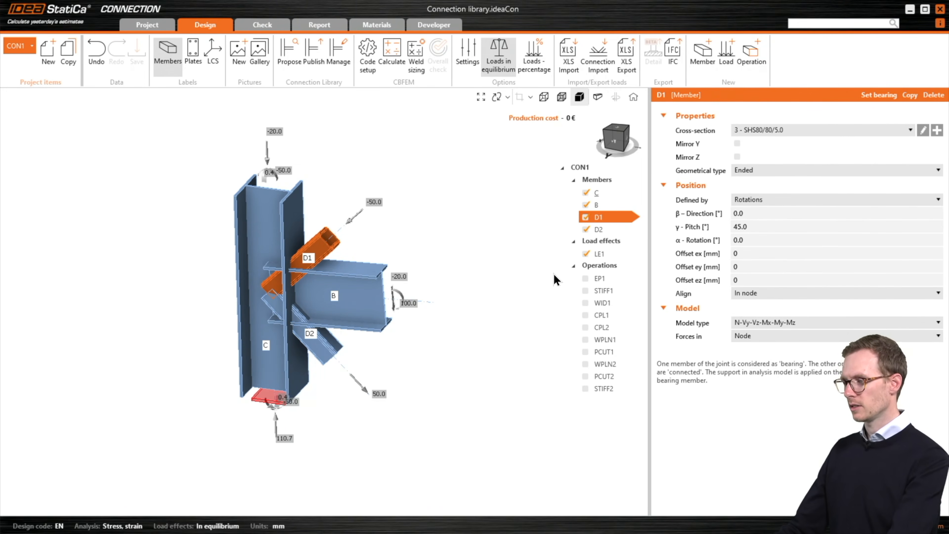
Step: Activate all operations of CON1 in Connection library.ideaCon, from end plate EP1 through stiffener STIFF2
click(585, 278)
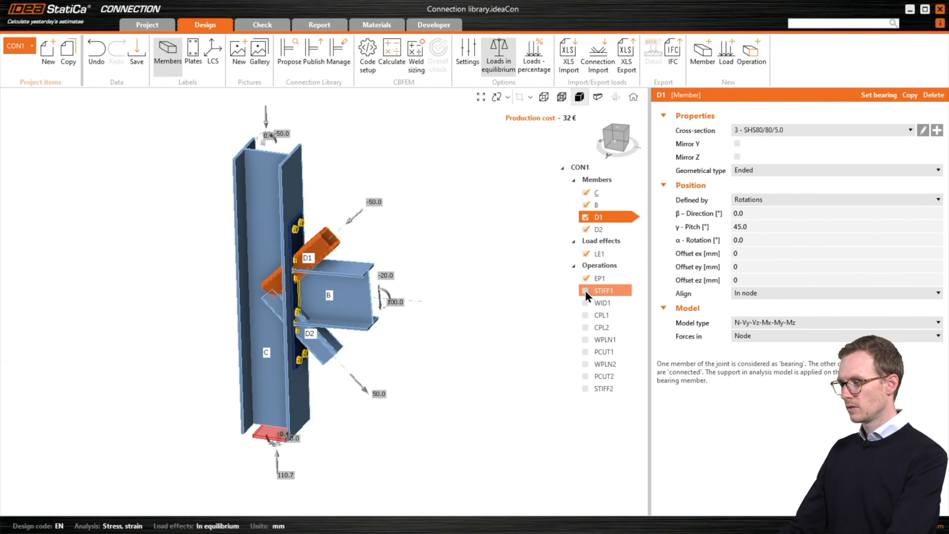
click(585, 304)
click(585, 315)
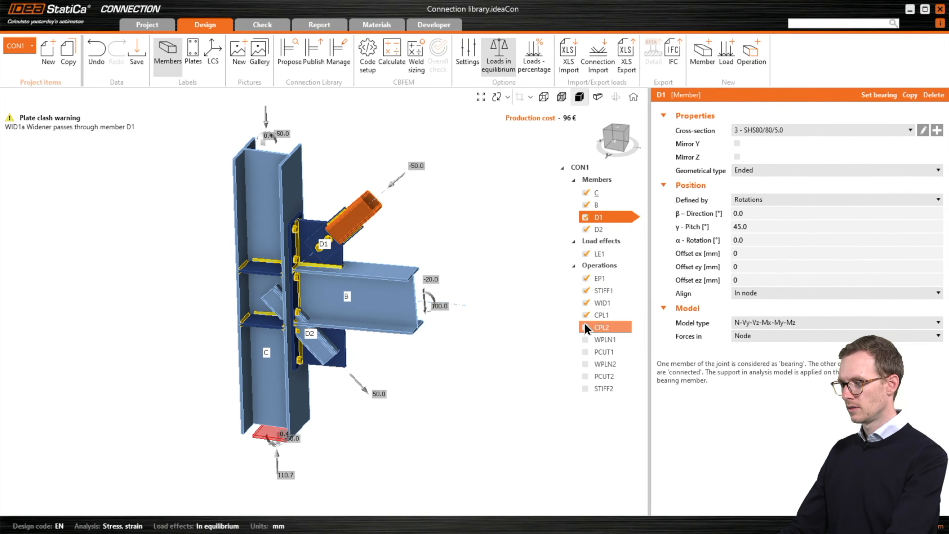
click(585, 328)
click(585, 340)
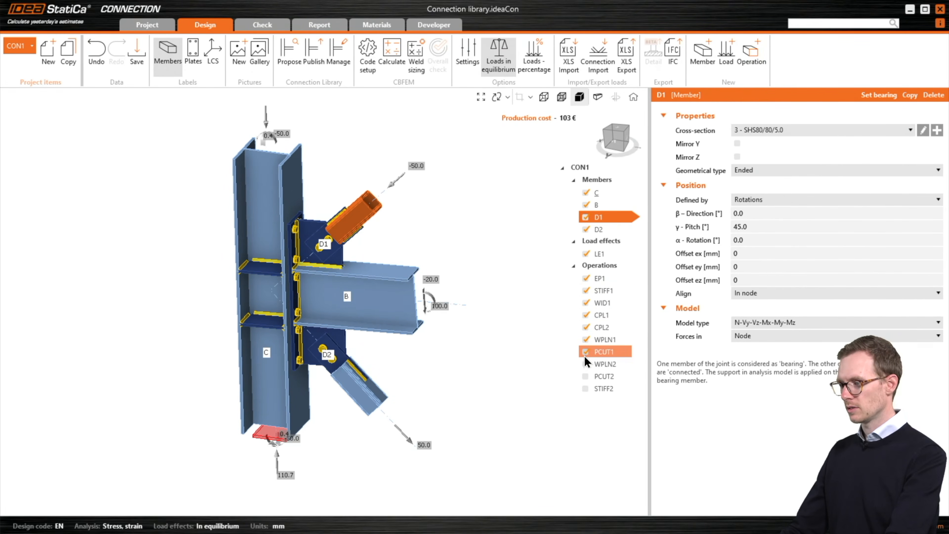
click(585, 351)
click(585, 376)
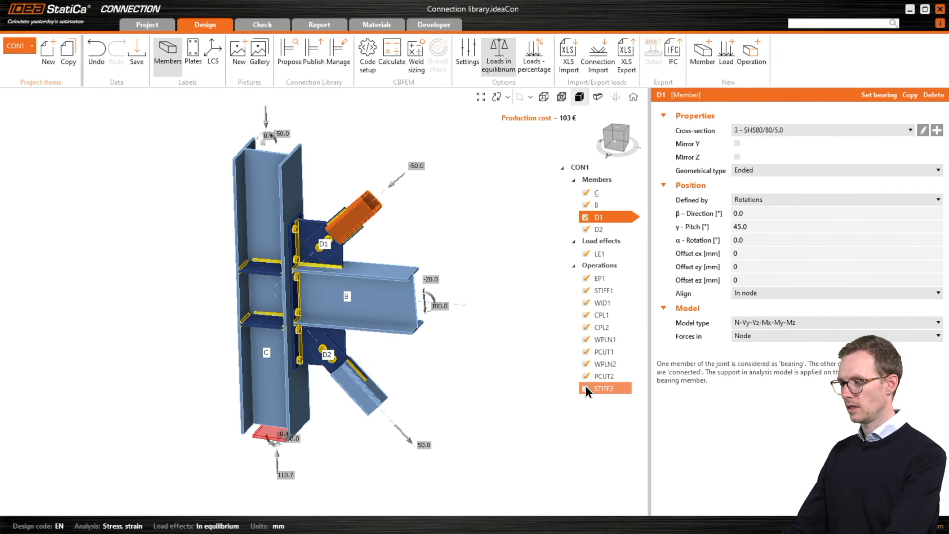
click(585, 389)
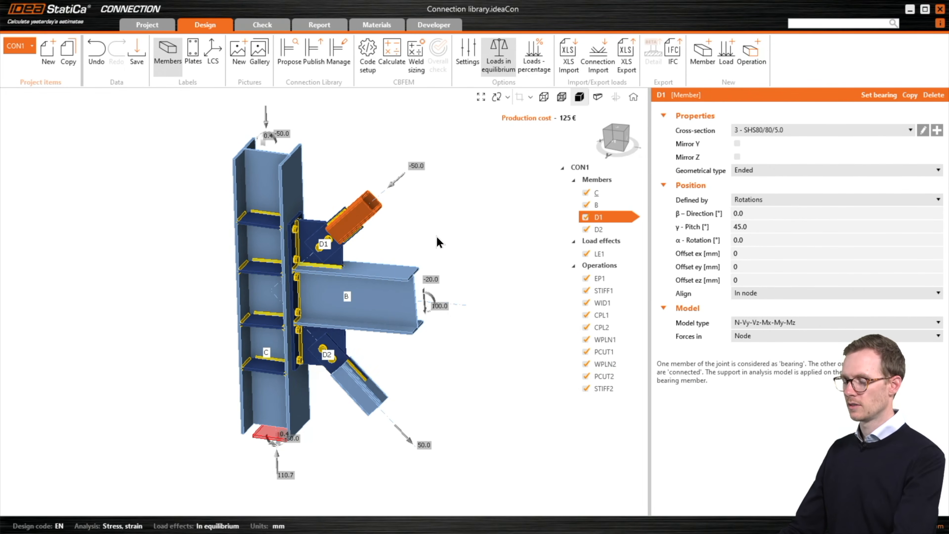
mouse_move(437, 236)
right_down()
mouse_move(462, 205)
mouse_move(449, 223)
right_up()
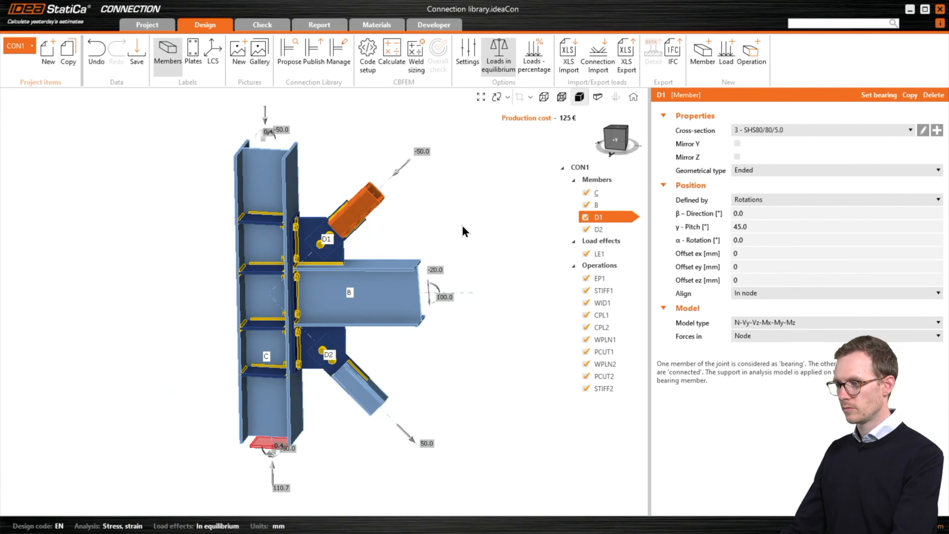
Step: Publish the CON1 design to the Personal connection design set and check its entry in the Connection Library manager
mouse_move(495, 299)
right_down()
mouse_move(396, 329)
mouse_move(345, 388)
mouse_move(267, 344)
mouse_move(517, 299)
mouse_move(487, 310)
right_up()
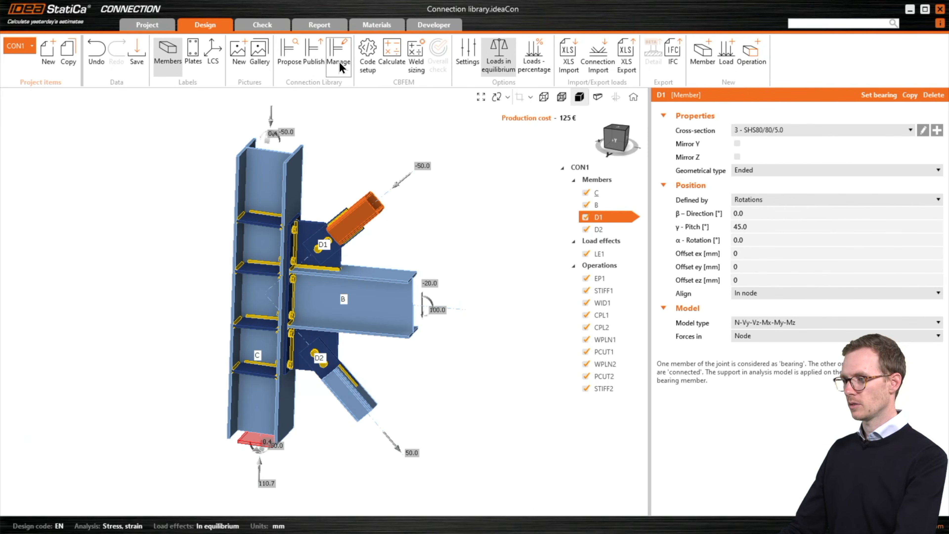
click(314, 67)
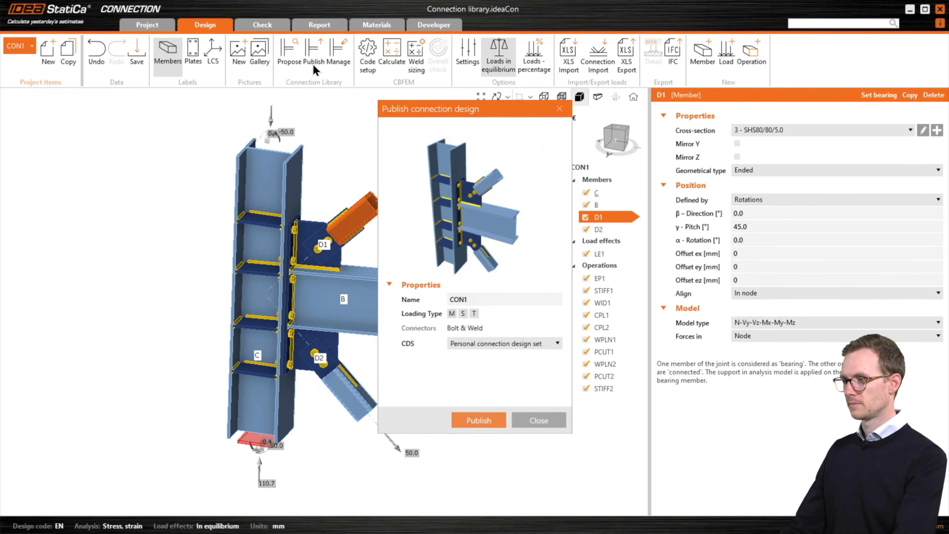
click(480, 343)
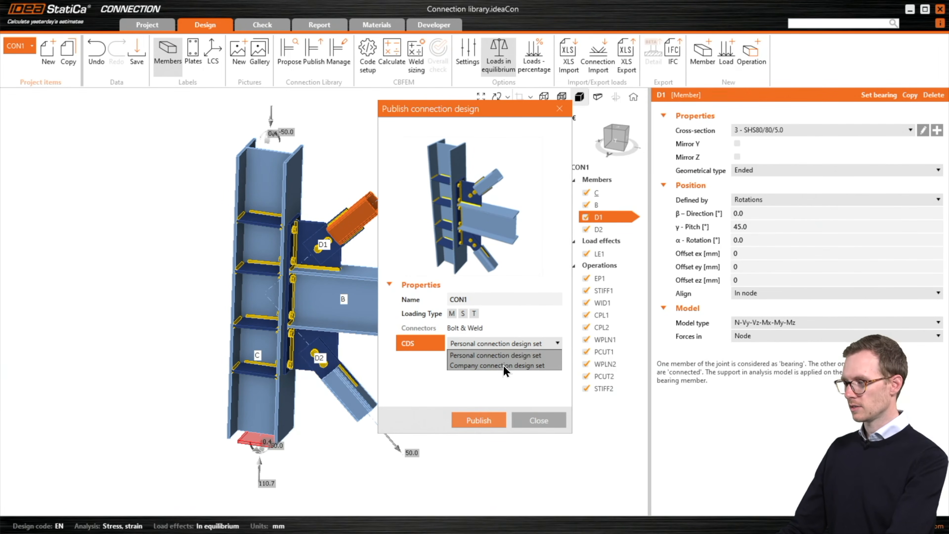
click(473, 357)
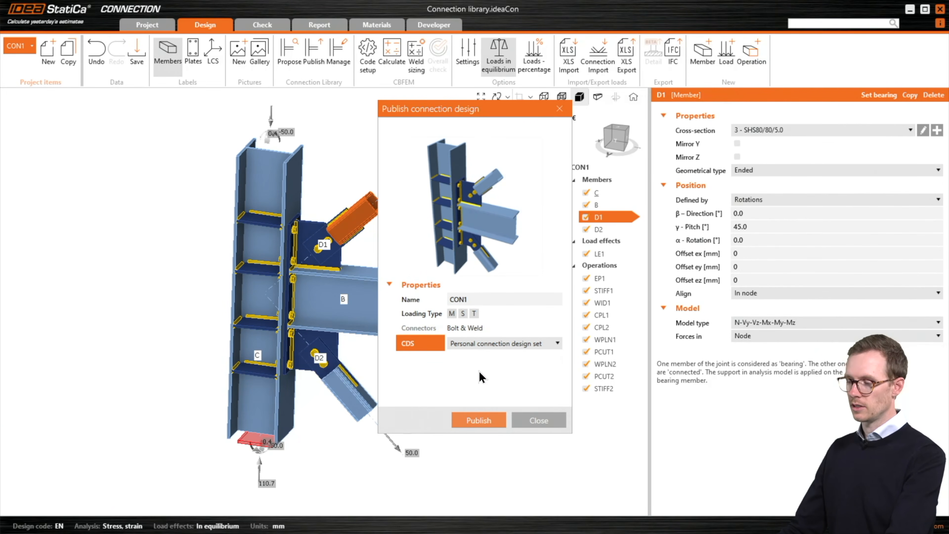
click(479, 420)
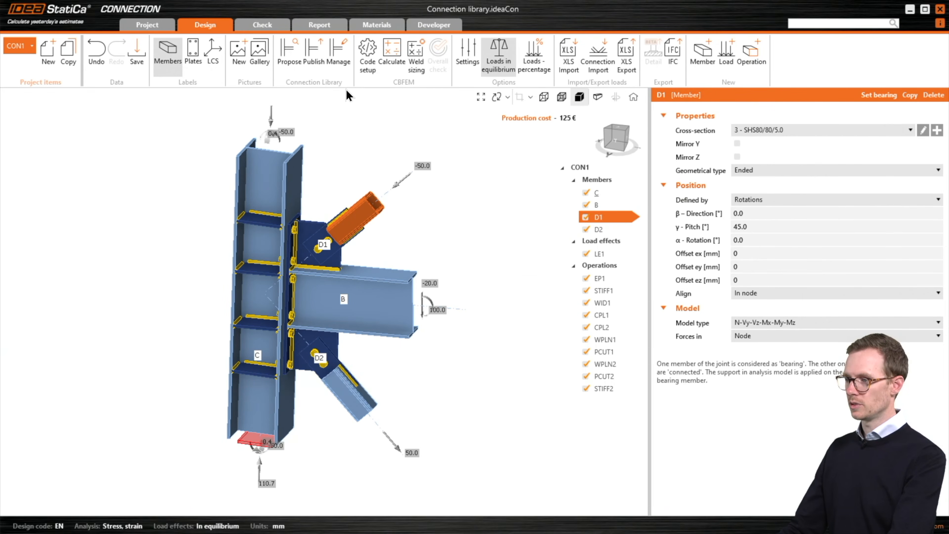
click(337, 62)
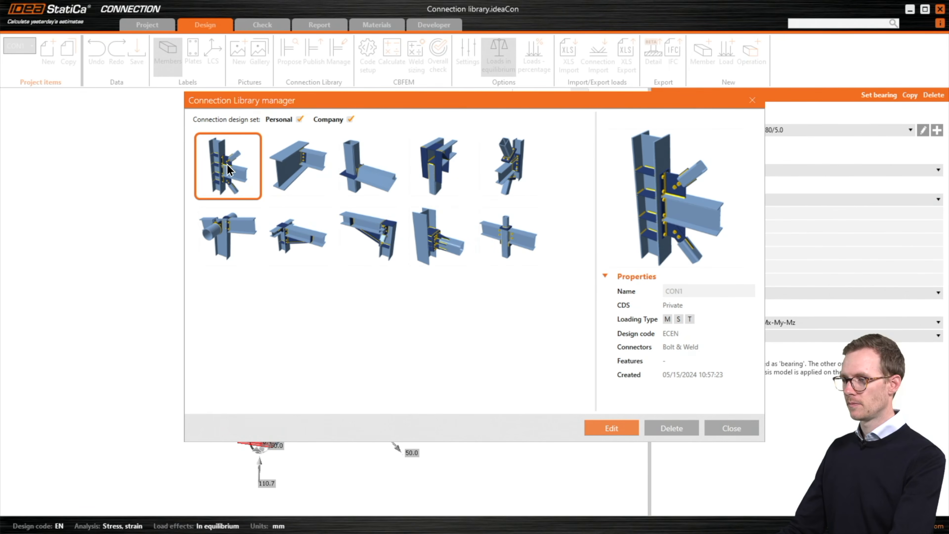
click(727, 426)
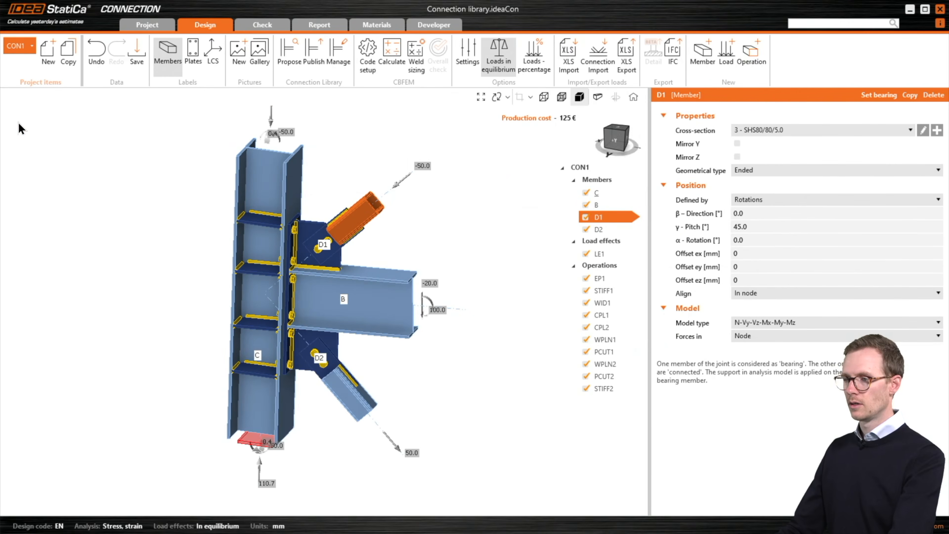
Step: Switch to CON2, exclude the Predefined set from the Connection Library proposals and apply the Personal CON1 design to the joint
click(21, 47)
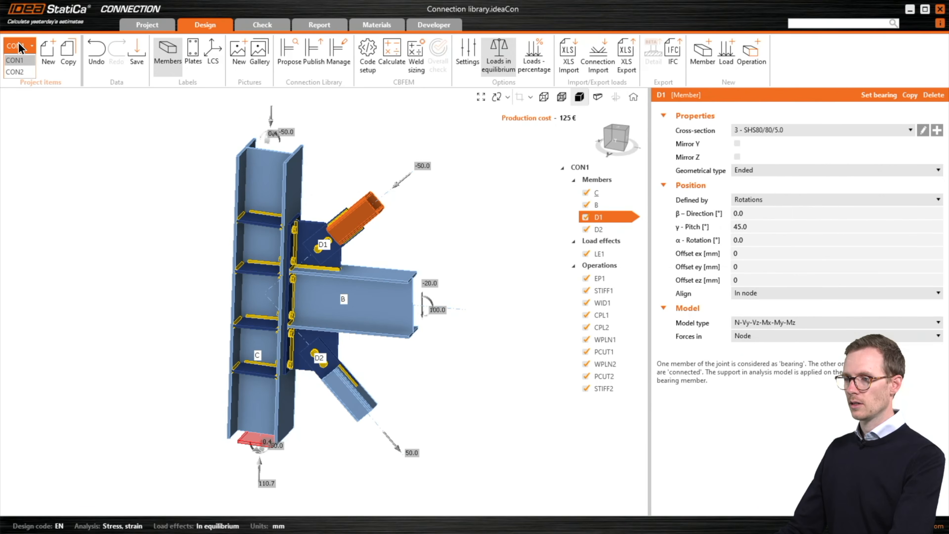
click(16, 71)
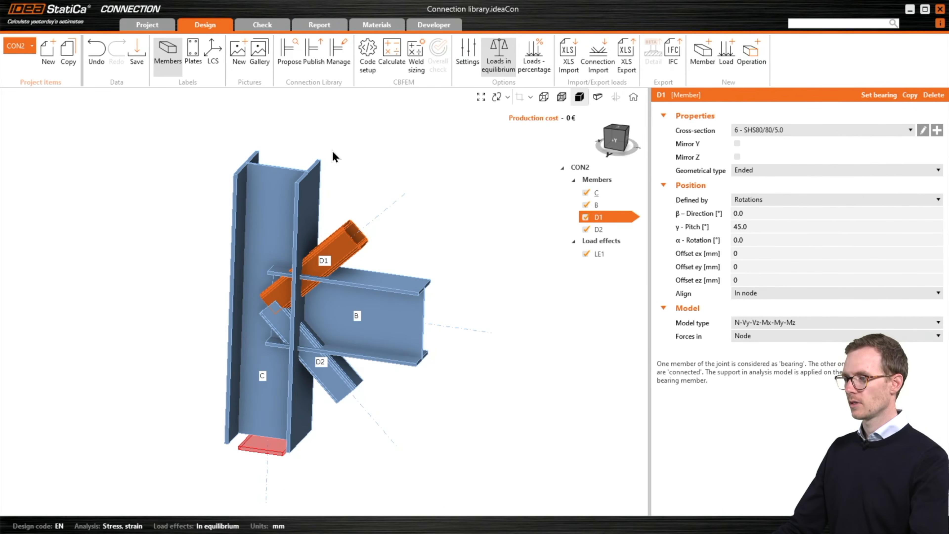
click(287, 58)
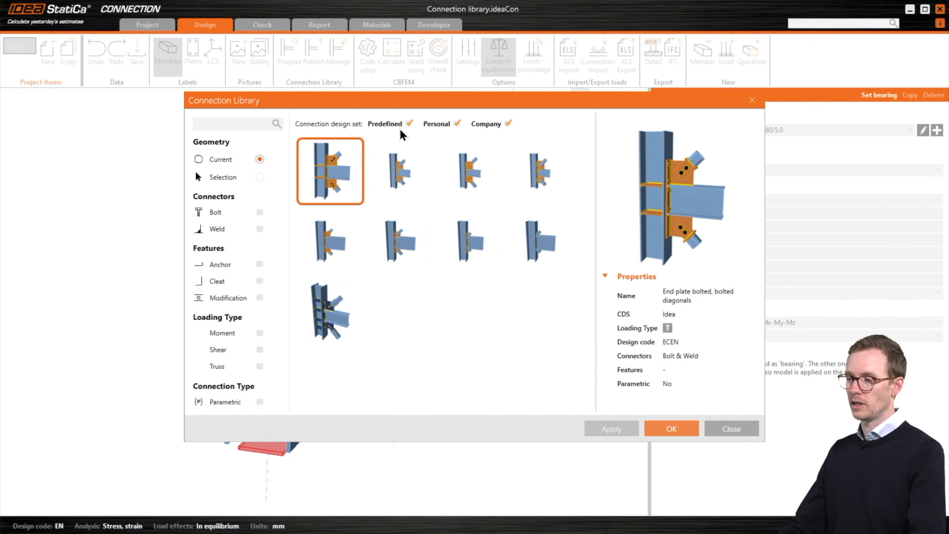
click(409, 124)
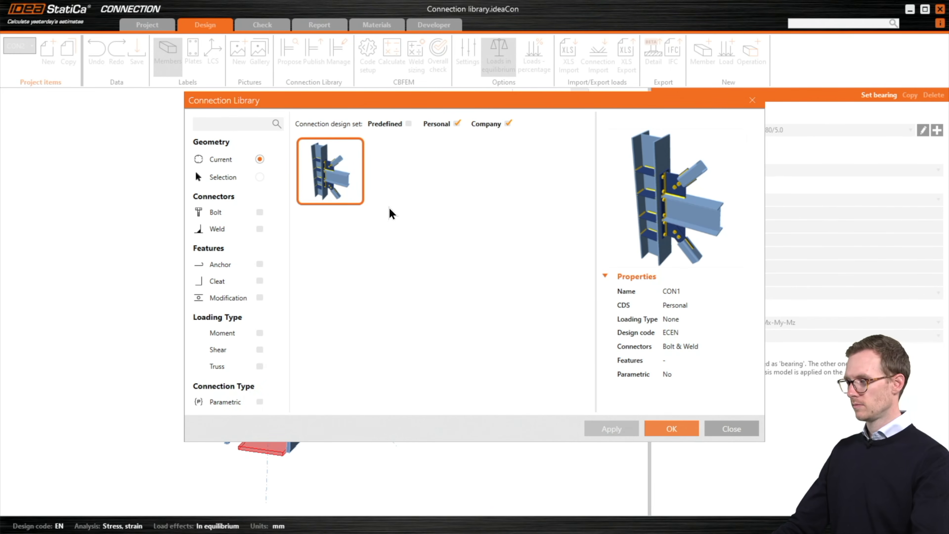
click(672, 428)
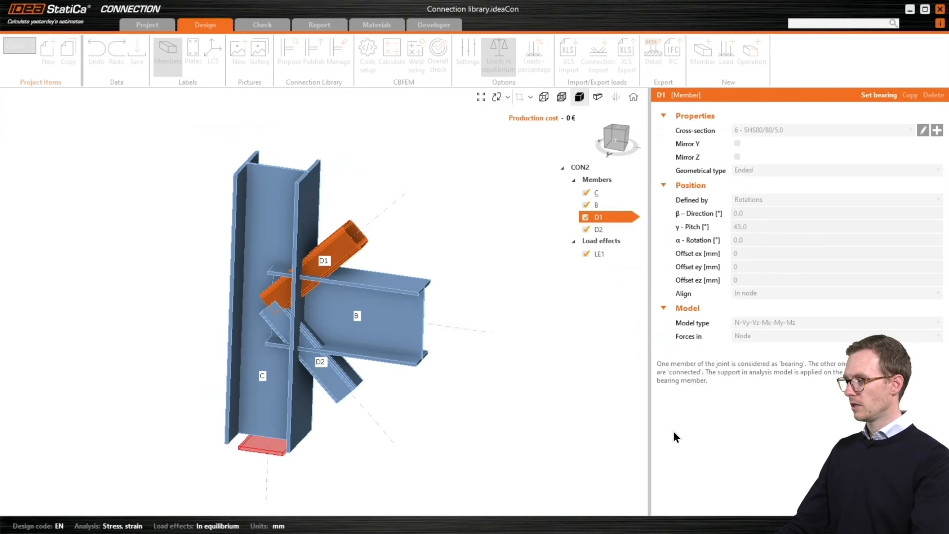
click(520, 365)
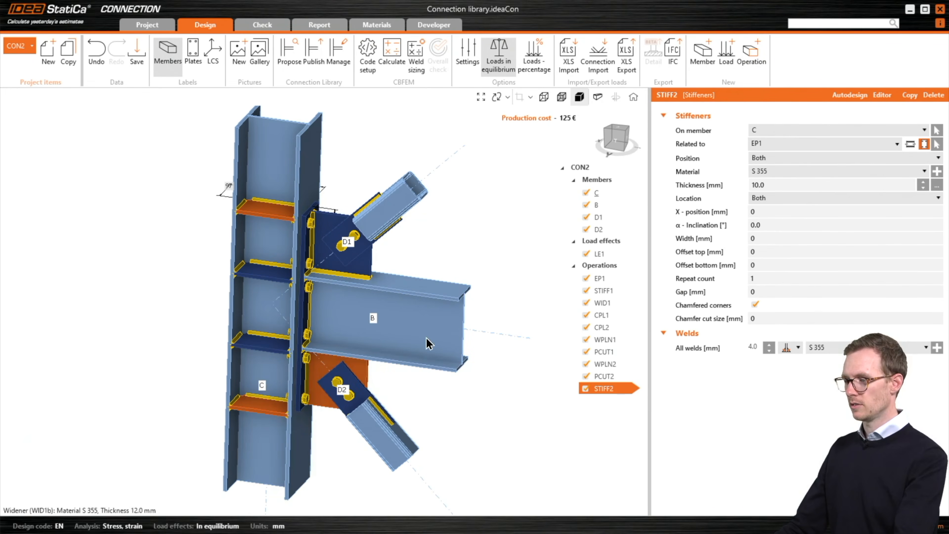
right_drag(525, 327, 495, 326)
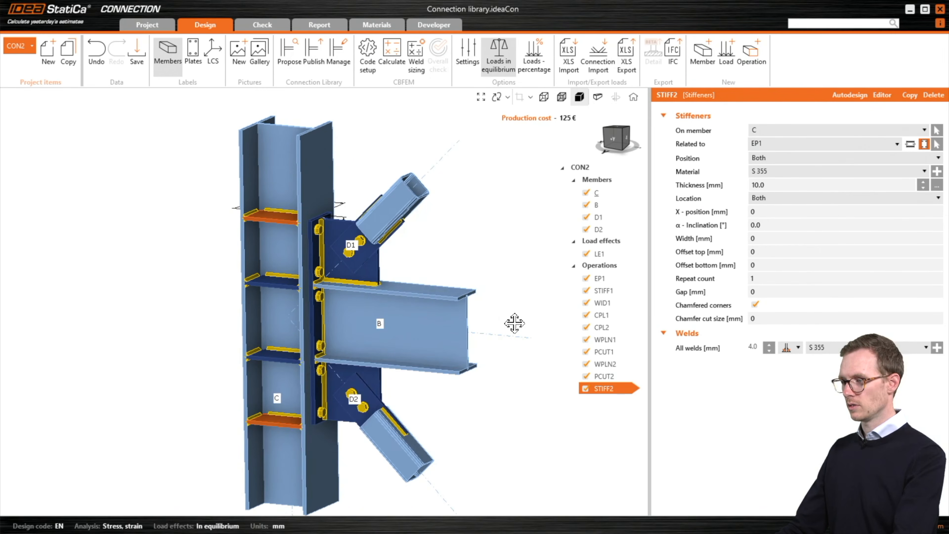
middle_drag(514, 323, 489, 321)
right_drag(488, 321, 514, 334)
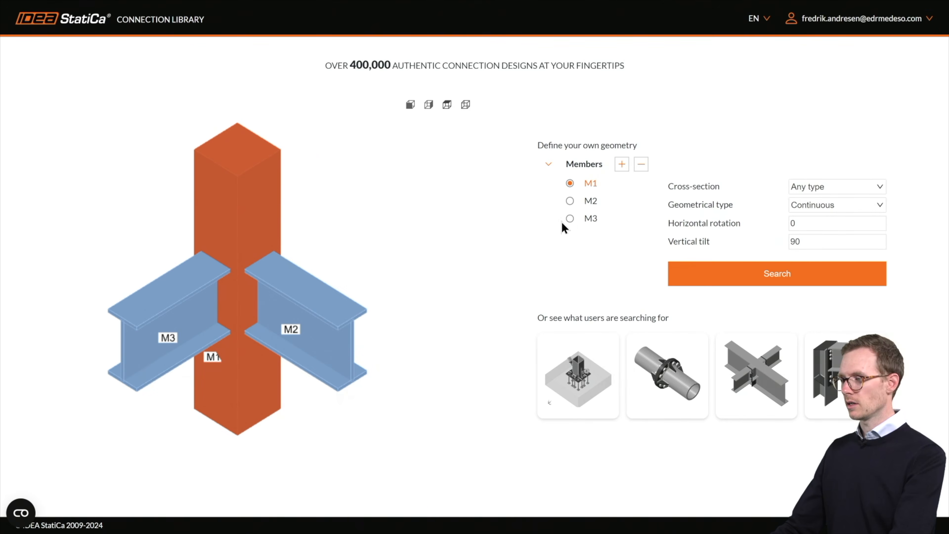
Step: In the online Connection Library, search for designs with a continuous any-type column M1 and two ended I-shape beams, M2 and M3
click(590, 204)
click(590, 183)
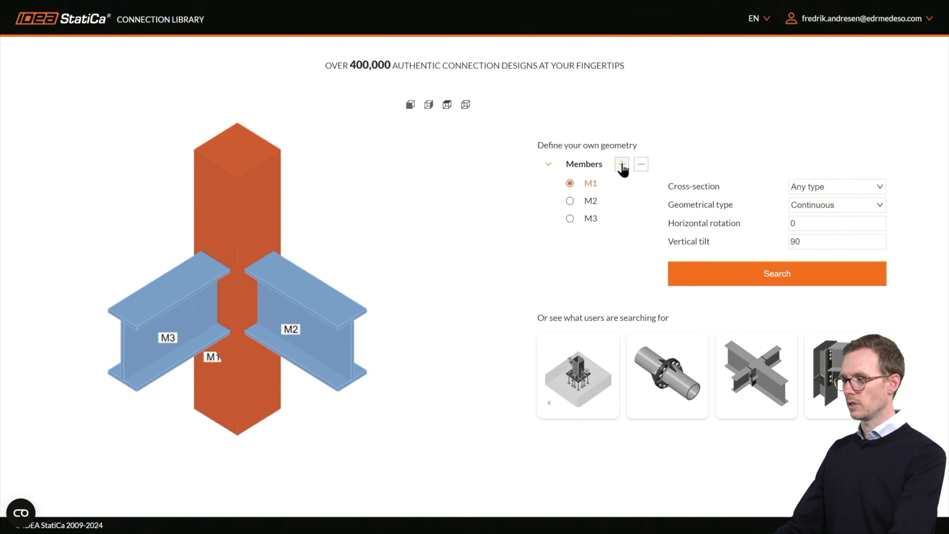
click(841, 190)
click(843, 194)
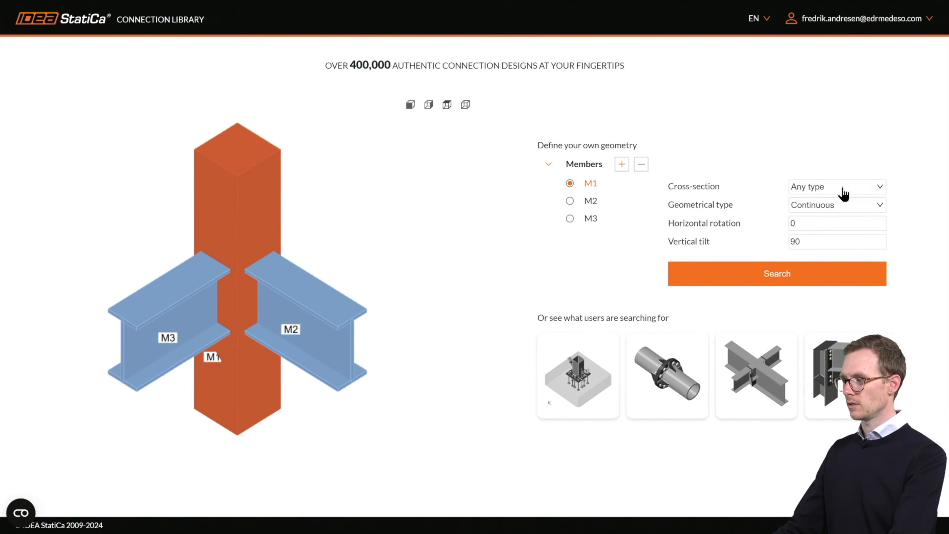
click(841, 207)
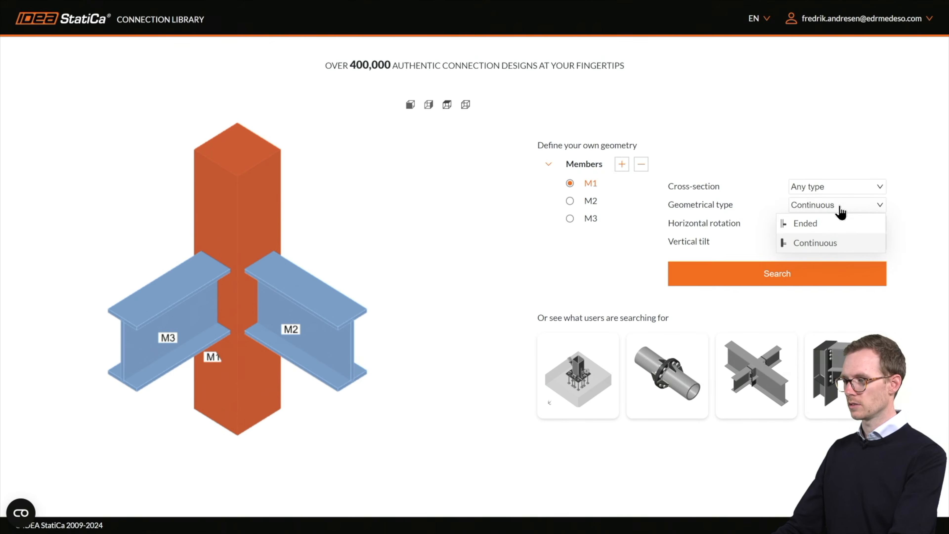
click(840, 210)
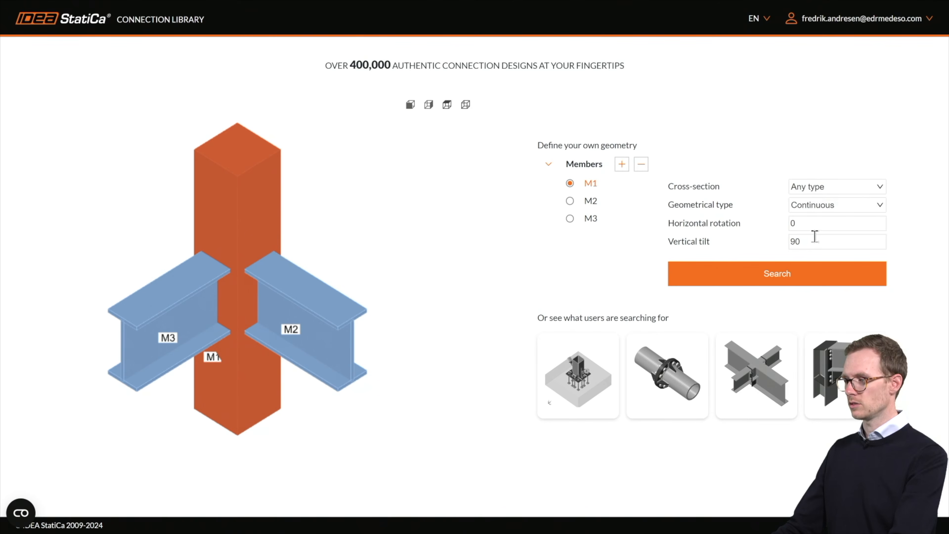
click(743, 279)
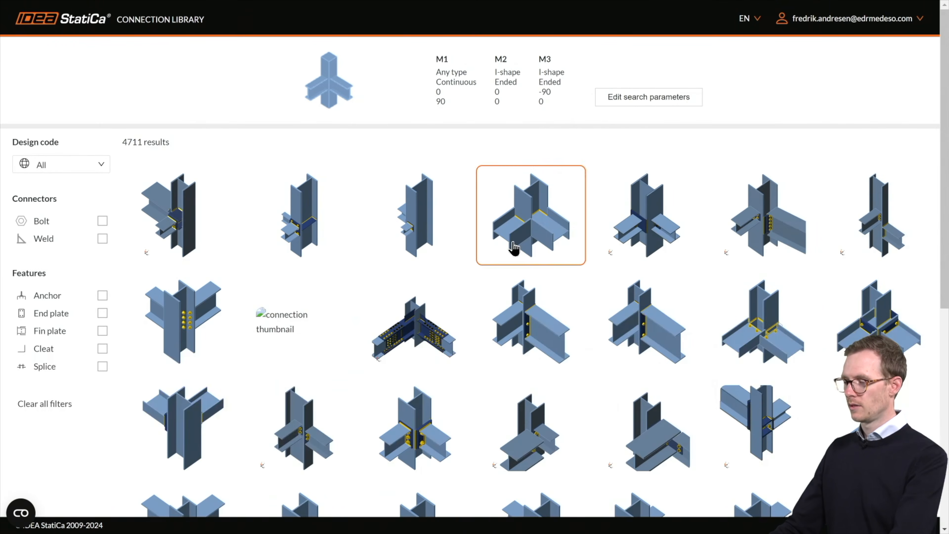
Step: Load more search results, then open an EN welded and bolted column design with two I-beams in the desktop application and inspect it
drag(944, 137, 943, 357)
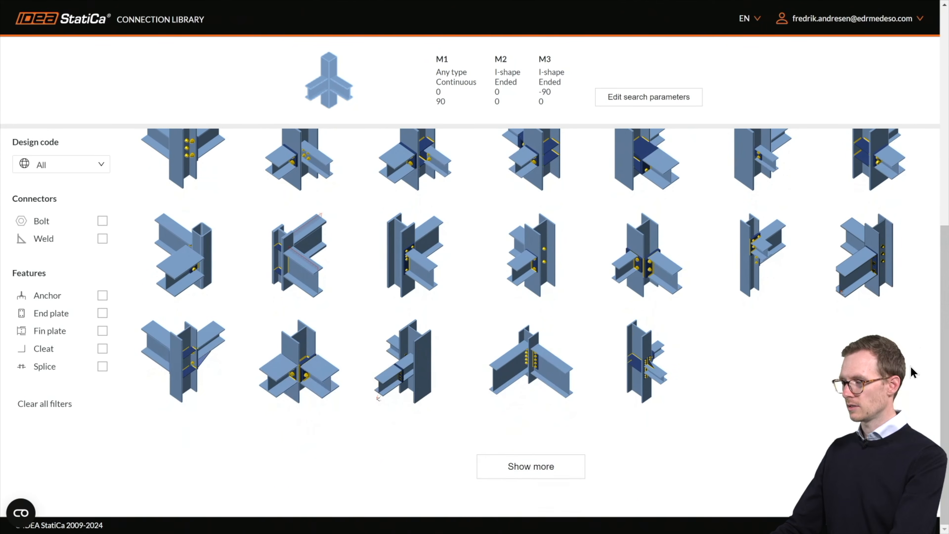
click(523, 474)
scroll(424, 334, down, 10)
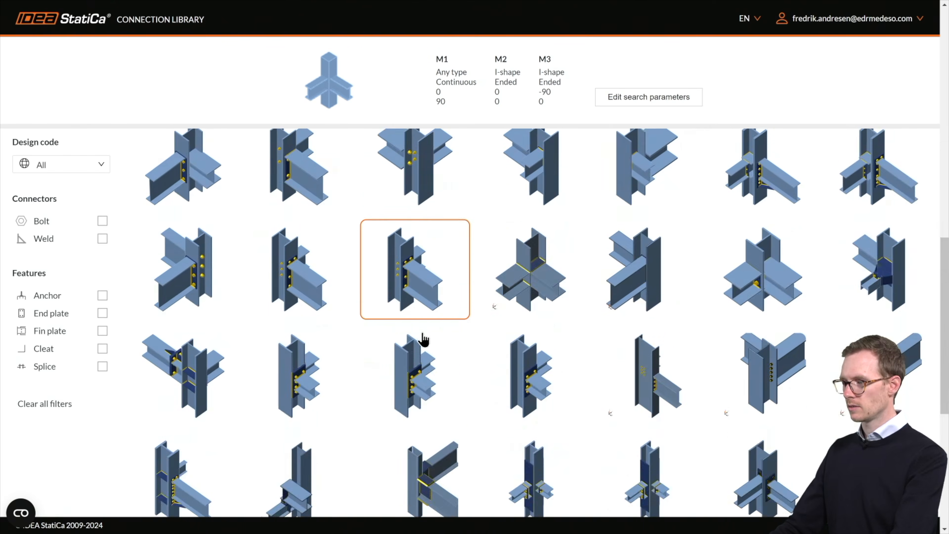
click(538, 467)
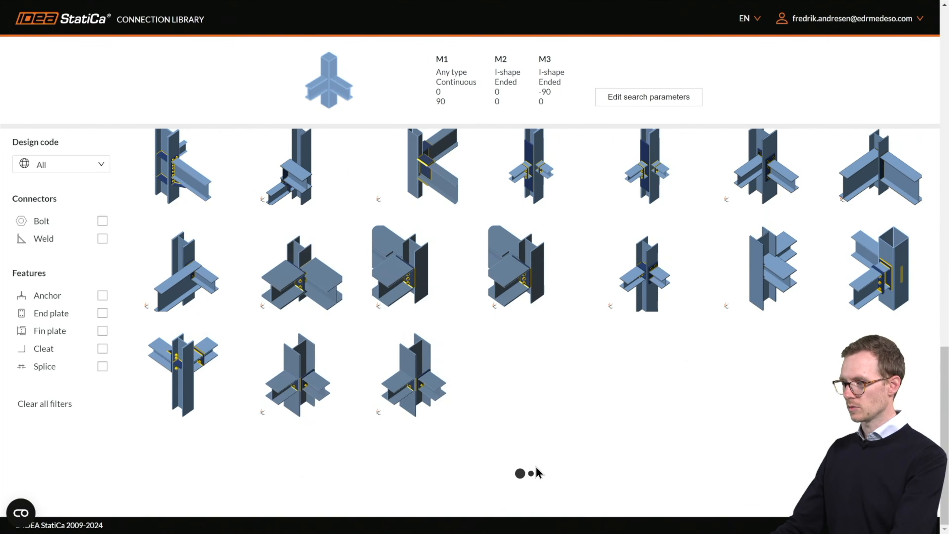
scroll(459, 304, down, 5)
scroll(486, 299, up, 2)
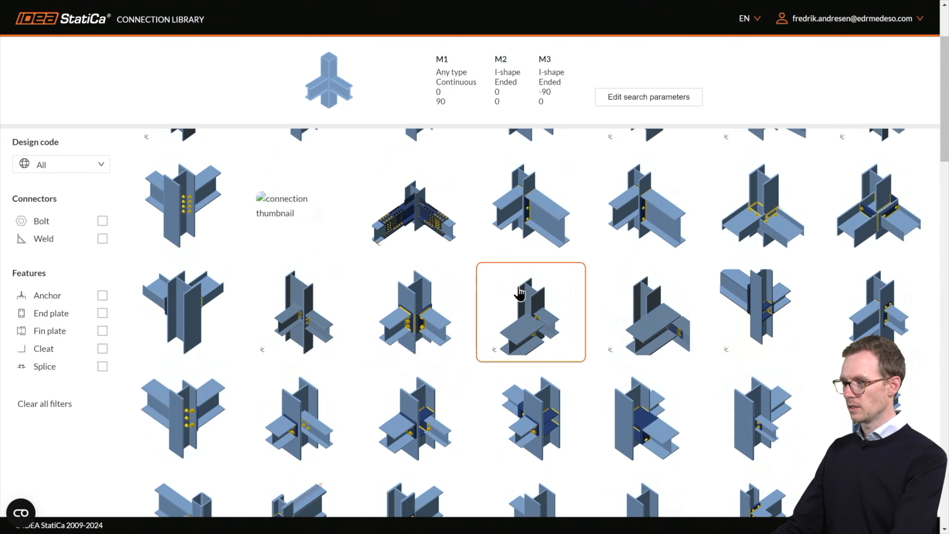
click(527, 206)
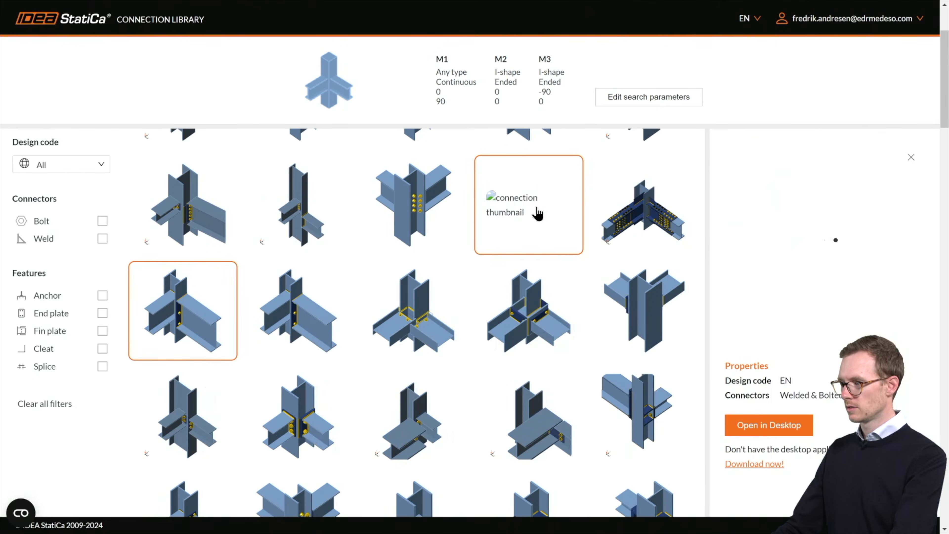
click(762, 430)
mouse_move(789, 30)
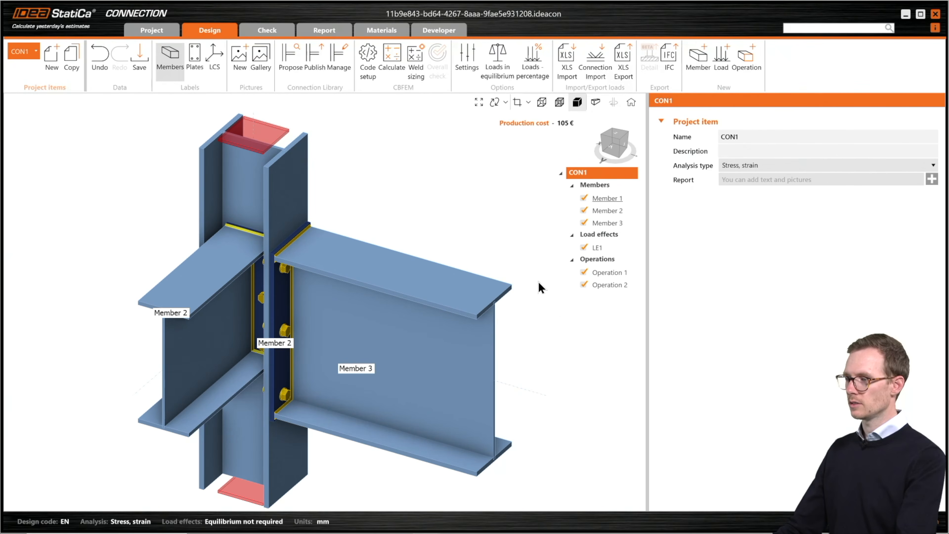
right_drag(563, 360, 364, 336)
right_drag(311, 308, 354, 313)
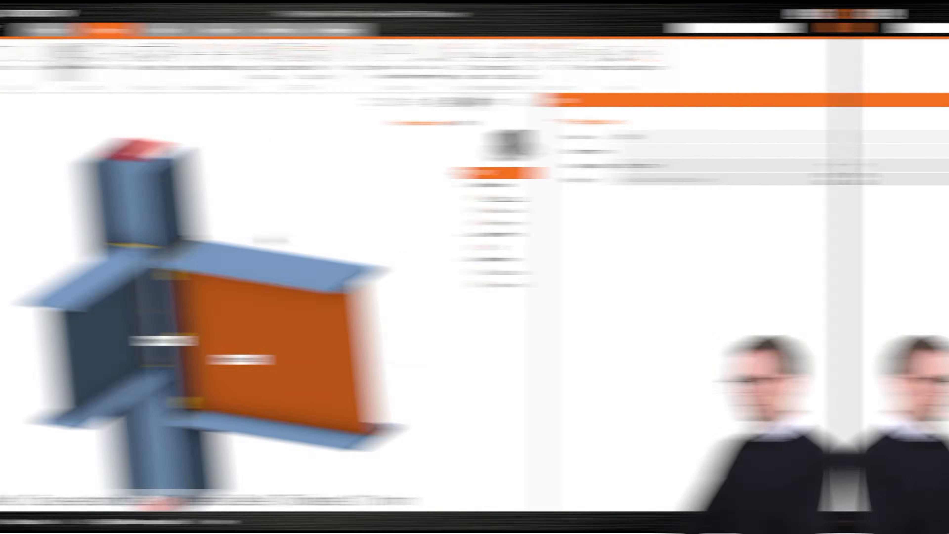
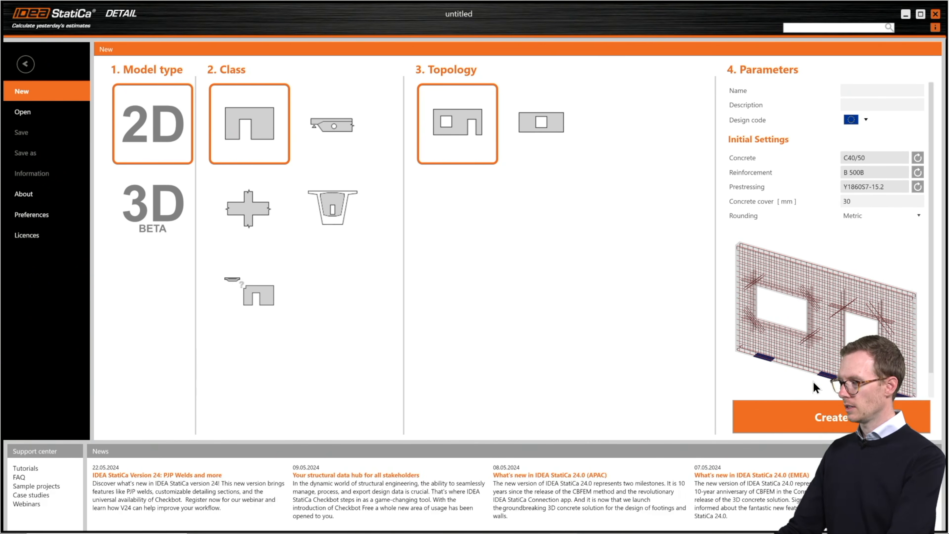
Step: Create a 2D wall project in IDEA StatiCa Detail from the topology with a window and a door opening, keeping 30 mm concrete cover
click(809, 411)
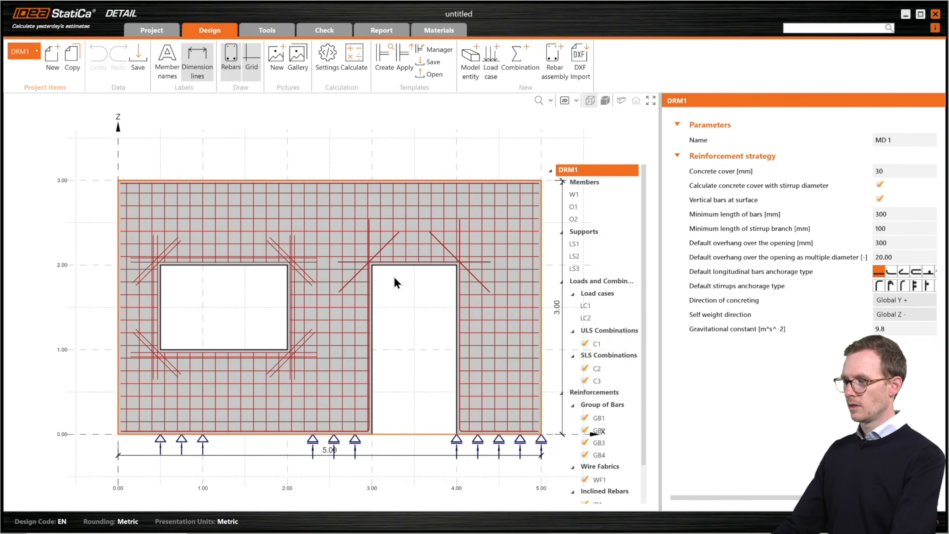
middle_drag(380, 230, 331, 223)
scroll(334, 215, up, 1)
scroll(329, 211, down, 2)
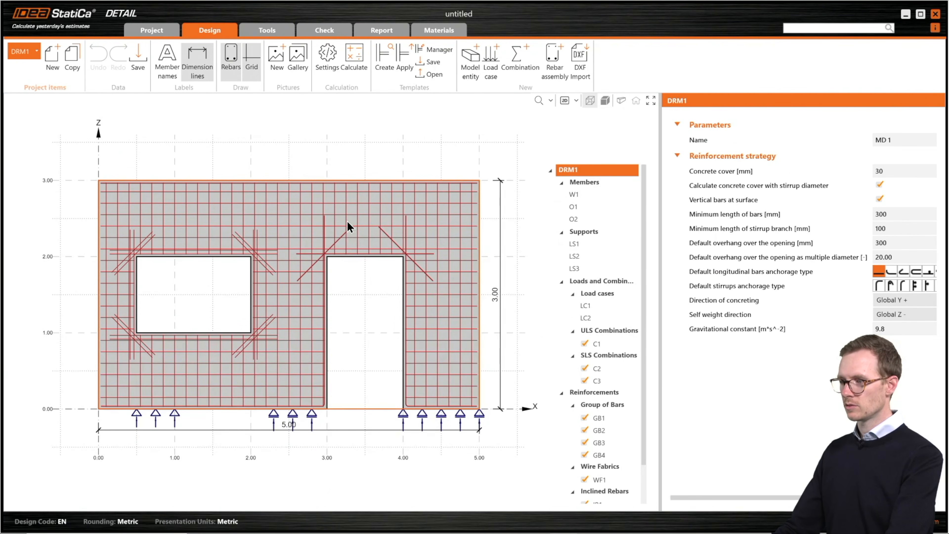
Step: Review wall W1 and window opening O1, and set the X position of door opening O2 to -0.5 m
click(577, 194)
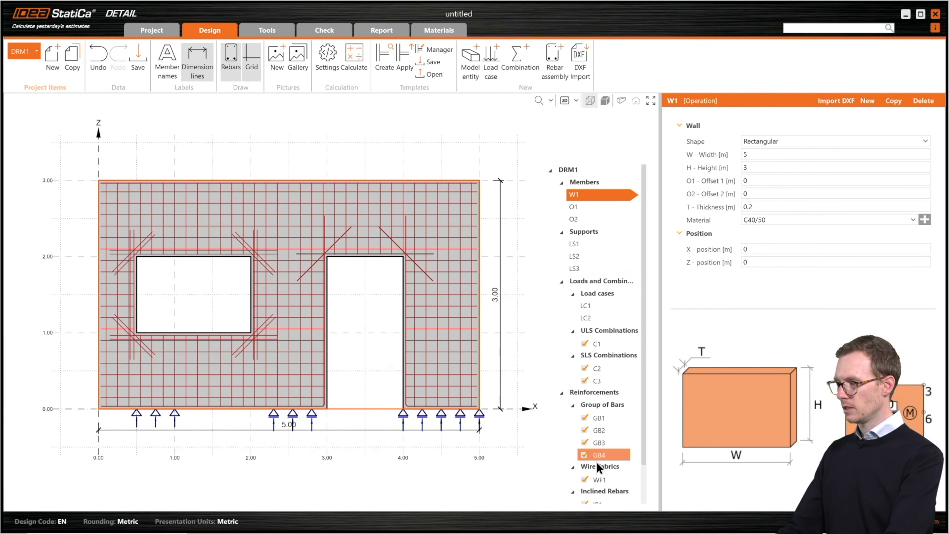
click(585, 208)
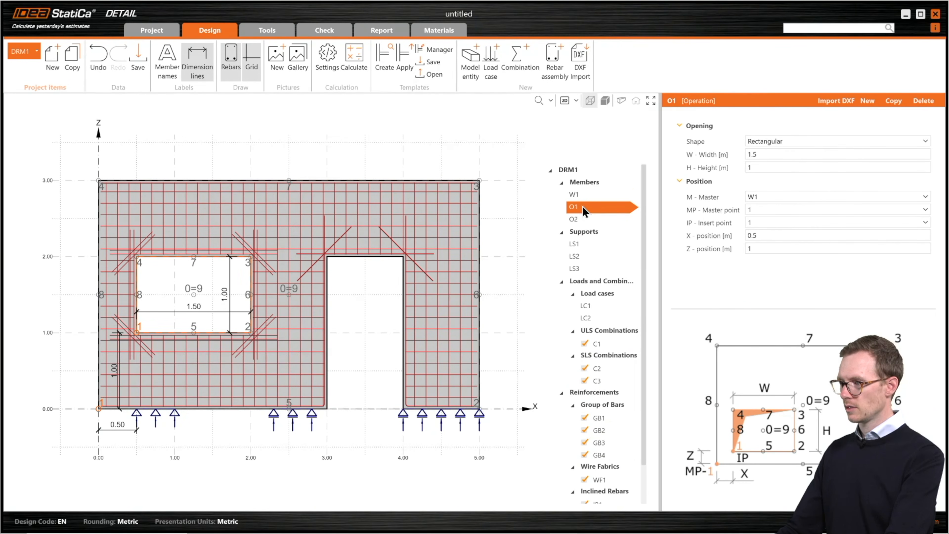
click(585, 218)
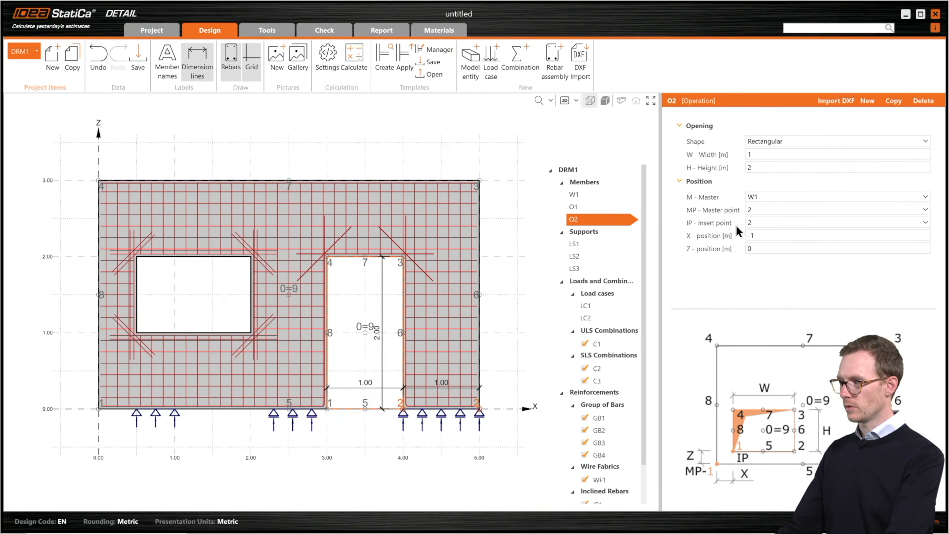
click(752, 236)
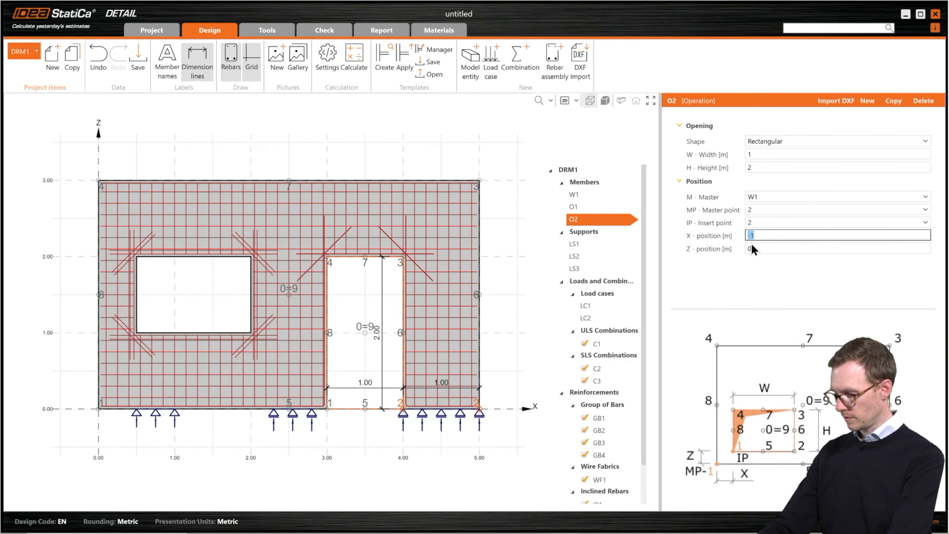
text(-0.5)
key(Tab)
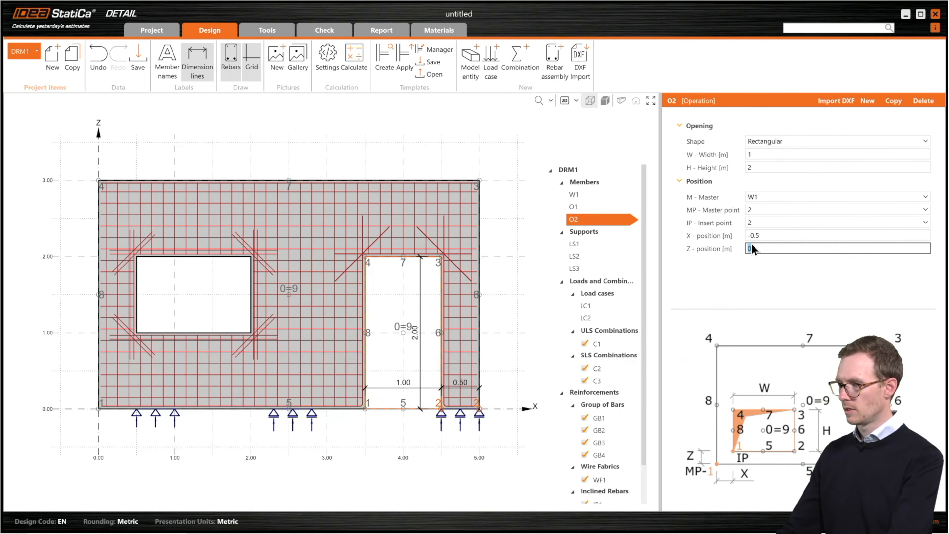
Step: Review the wall's line supports and delete LS3, the middle support between the window and the door
click(581, 248)
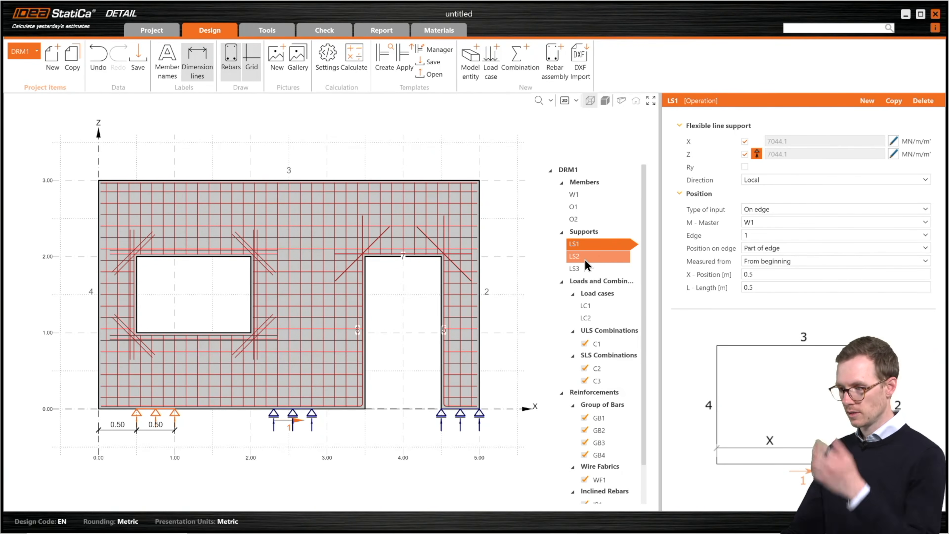
click(584, 257)
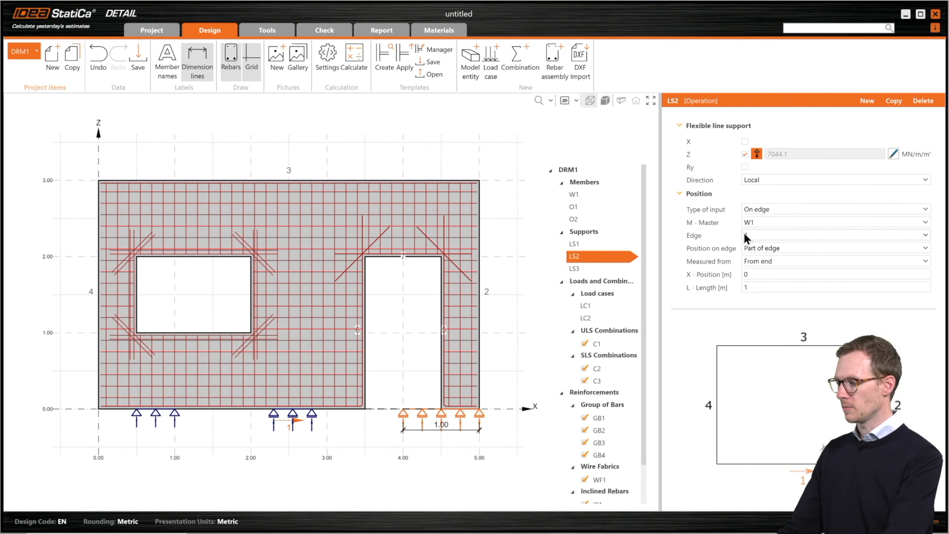
click(584, 270)
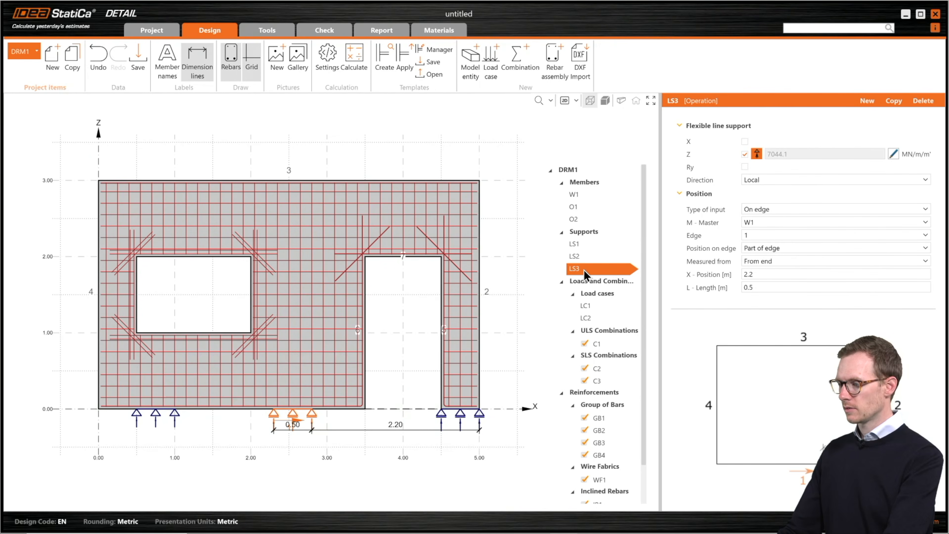
click(921, 103)
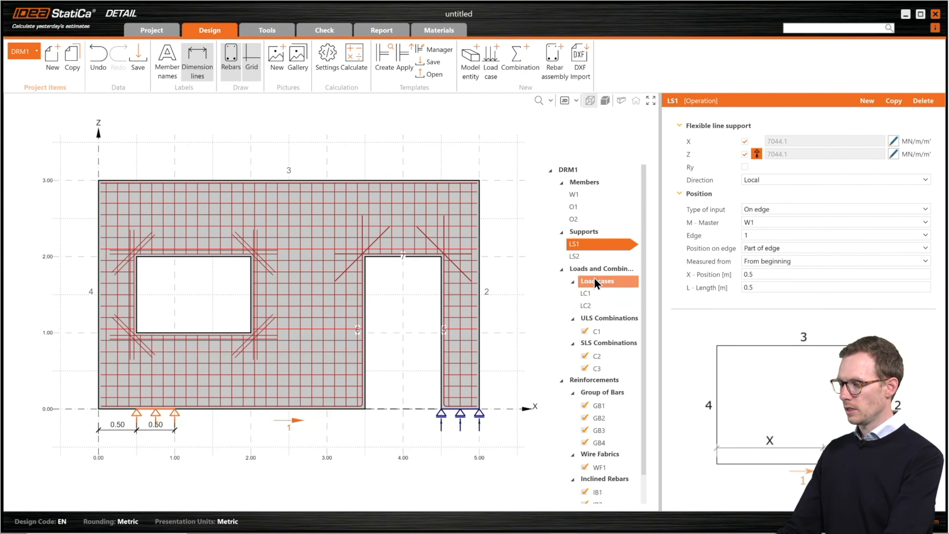
Step: Examine the line loads of permanent load case LC1 and variable load case LC2
click(595, 294)
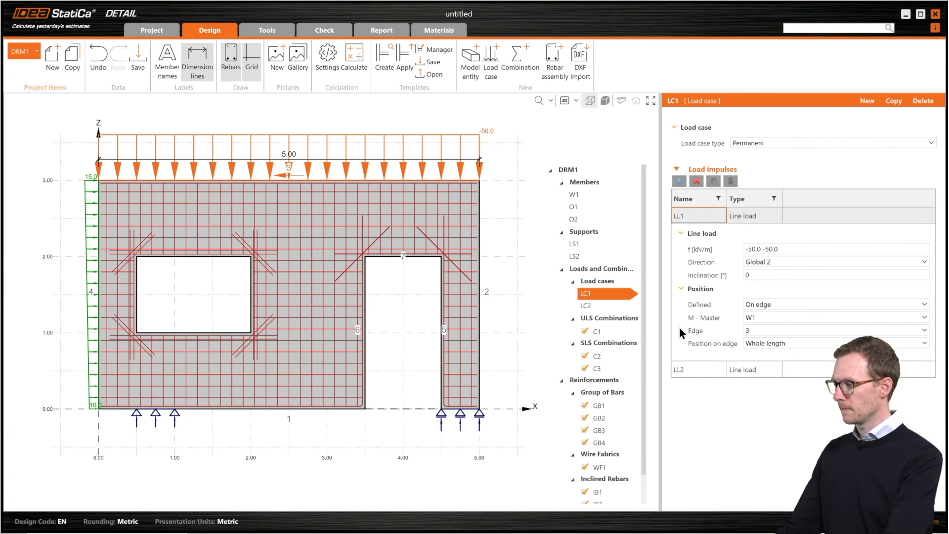
click(679, 370)
click(614, 309)
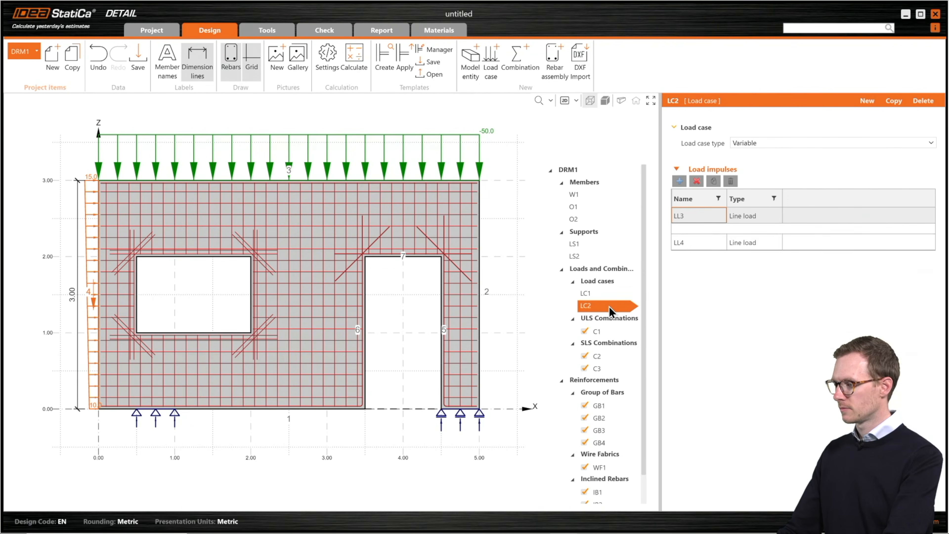
click(599, 296)
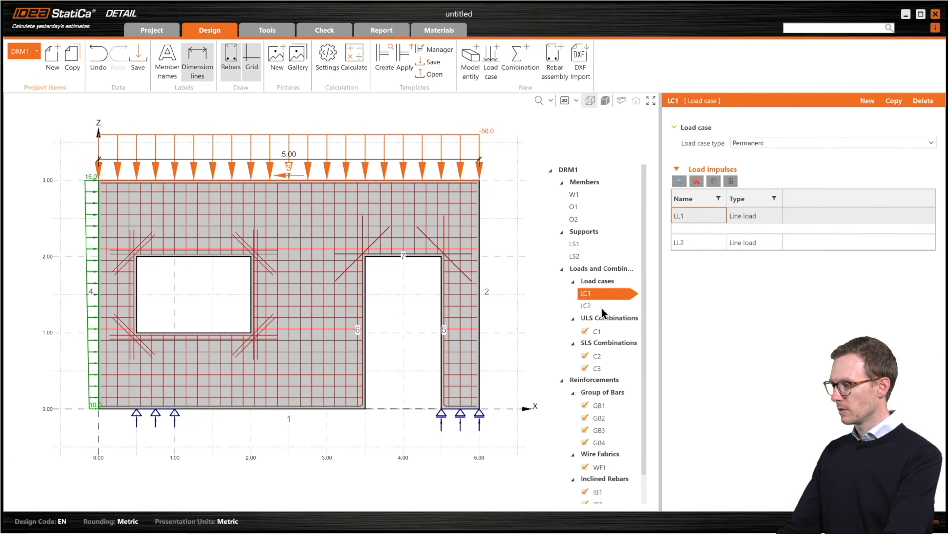
Step: Examine variable load case LC2, ULS combination C1 and SLS combinations C2 and C3
click(600, 310)
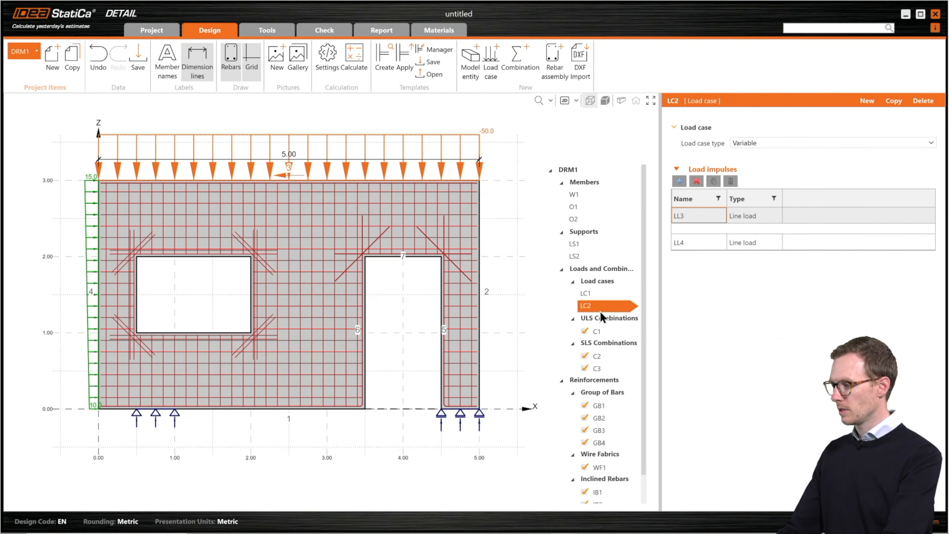
click(609, 329)
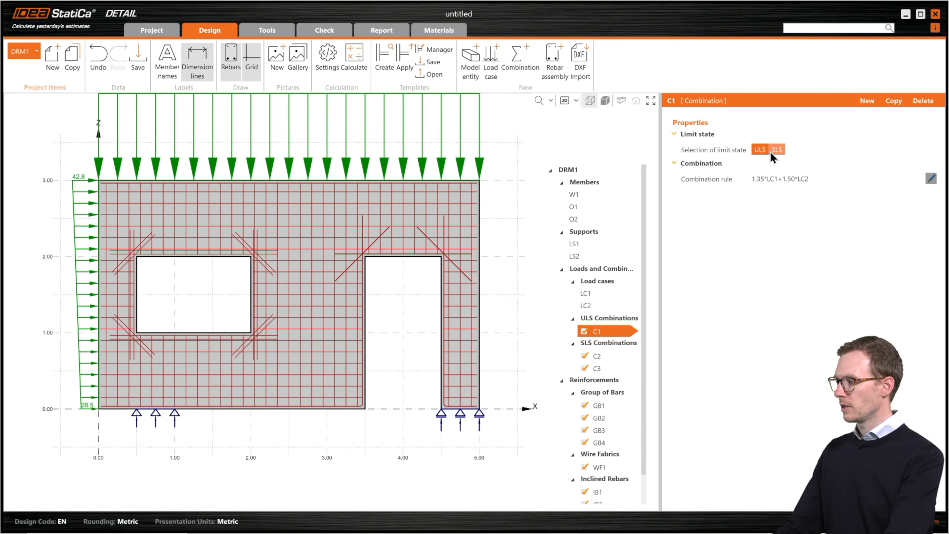
click(602, 357)
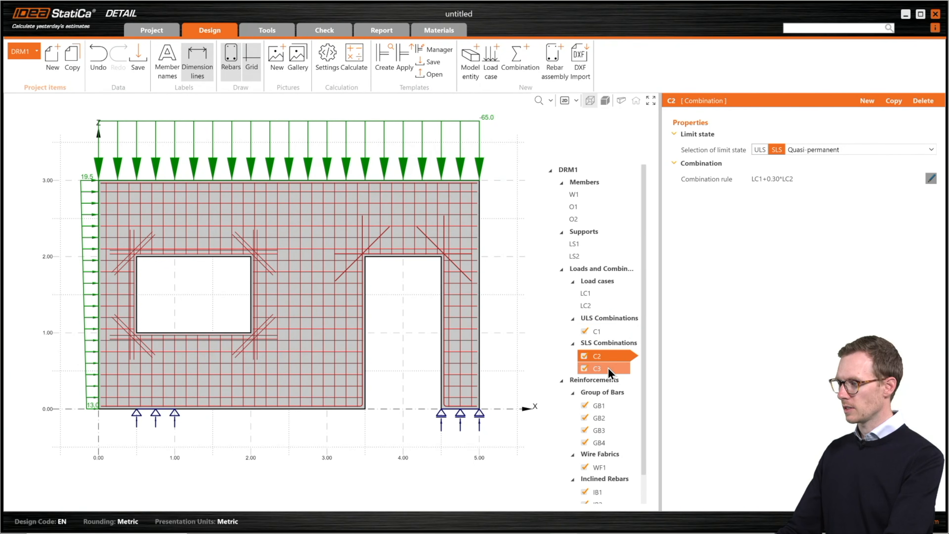
click(609, 368)
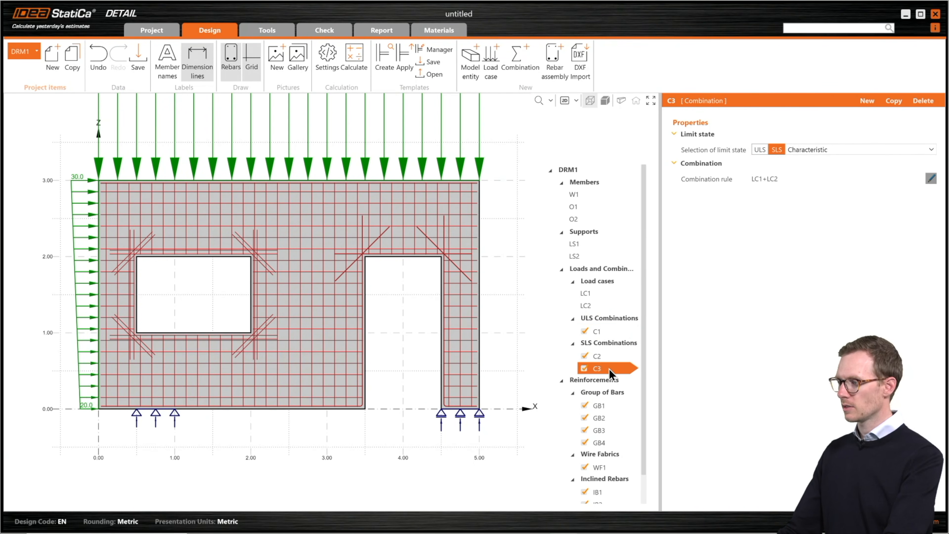
Step: Review the properties of reinforcement bar groups GB1 along the wall's top edge and GB2 above the door opening
scroll(605, 356, down, 1)
click(603, 374)
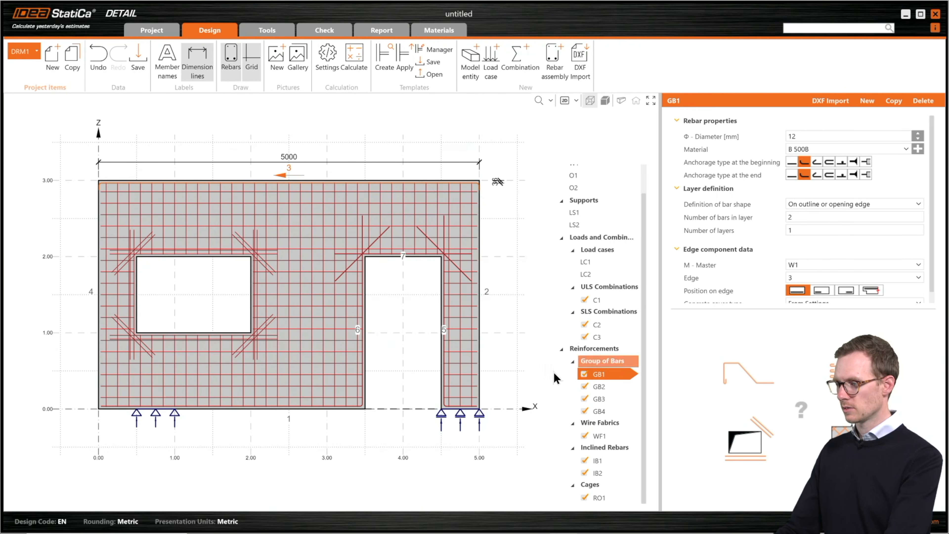
click(608, 390)
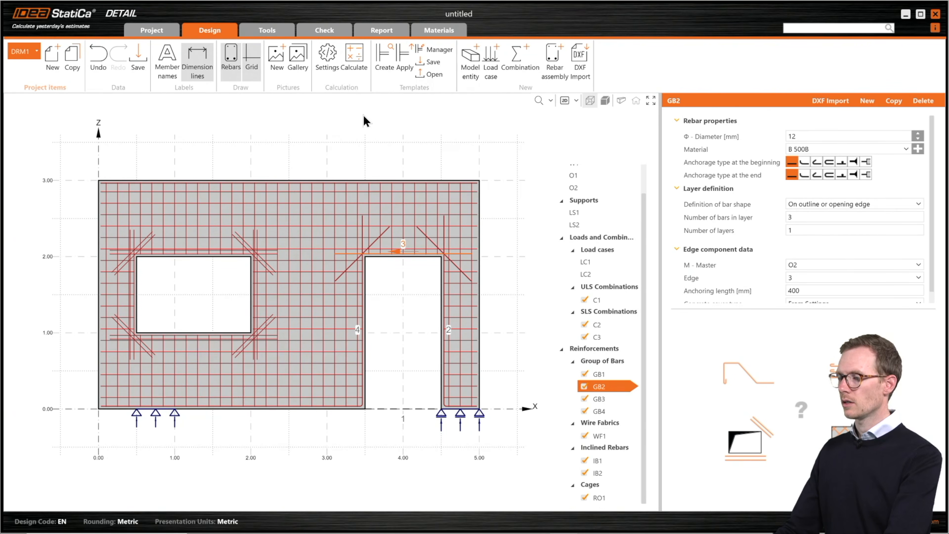
Step: Run the linear analysis and the topology optimization for combination C1, showing the optimization at 40 % effective volume
click(267, 32)
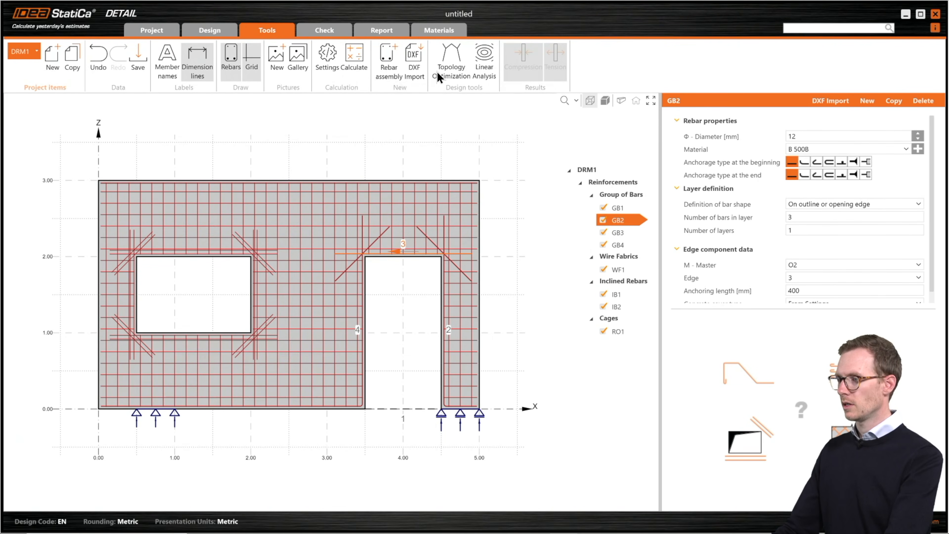
click(483, 66)
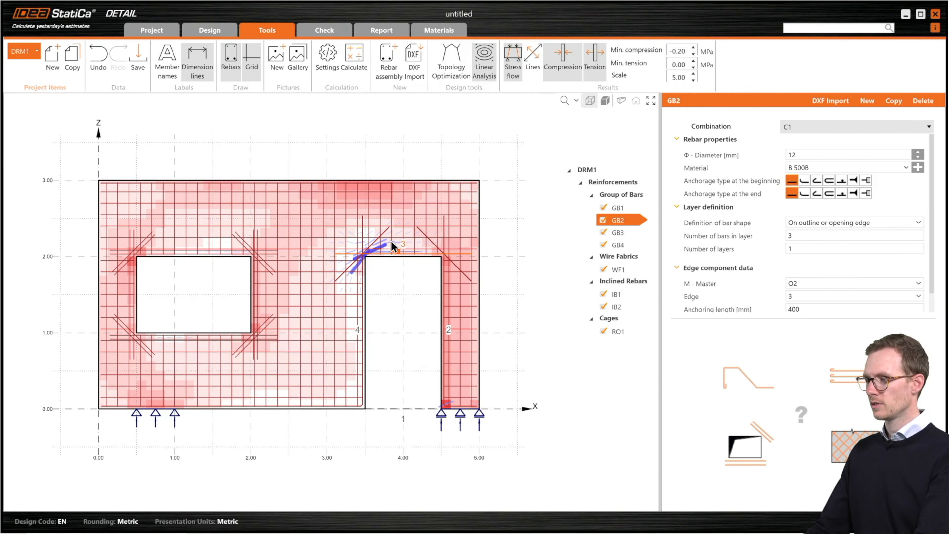
click(453, 64)
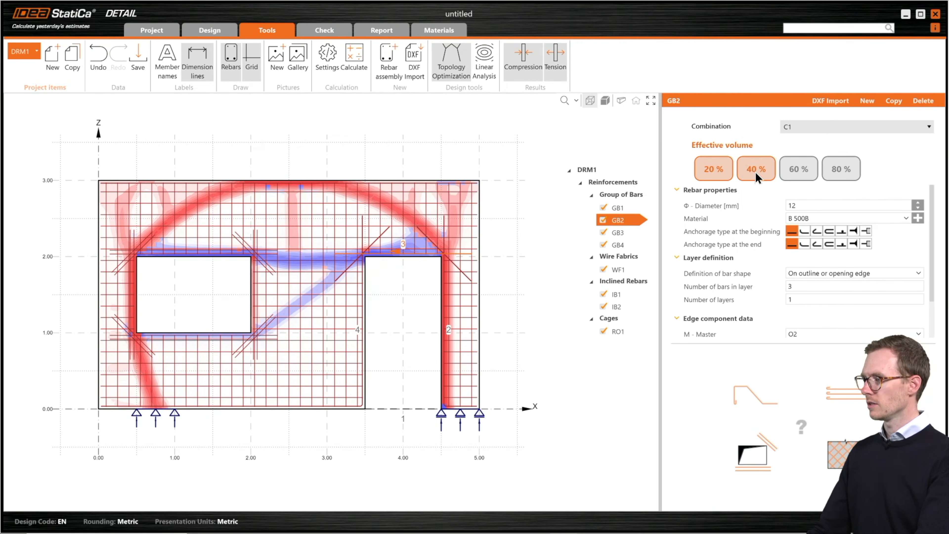
click(754, 171)
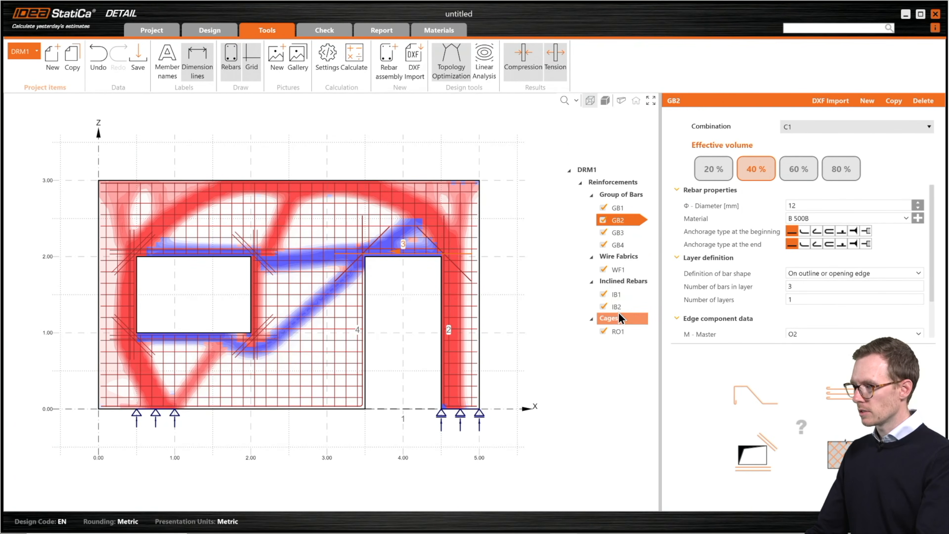
Step: Set the top length of inclined rebar IB1 at the door corner to 2500 mm
click(619, 296)
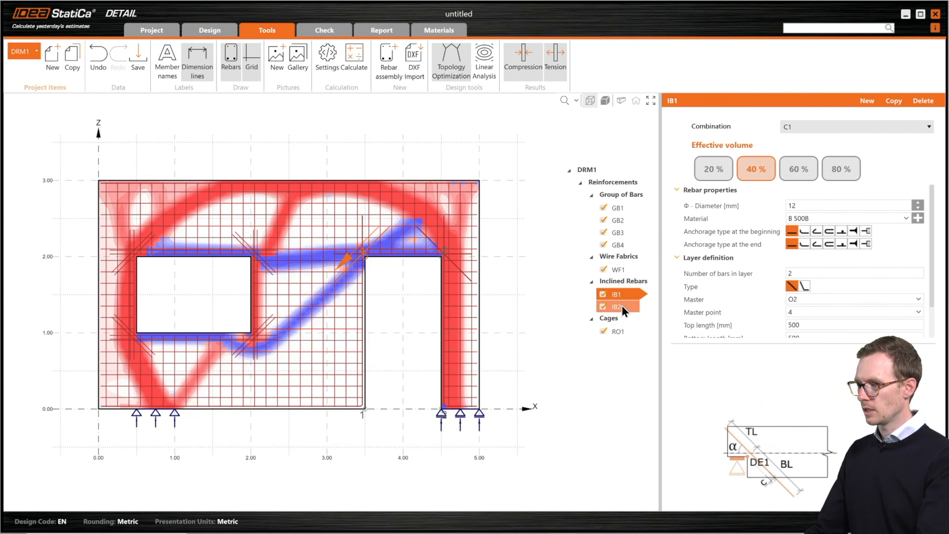
scroll(816, 296, down, 1)
double_click(817, 298)
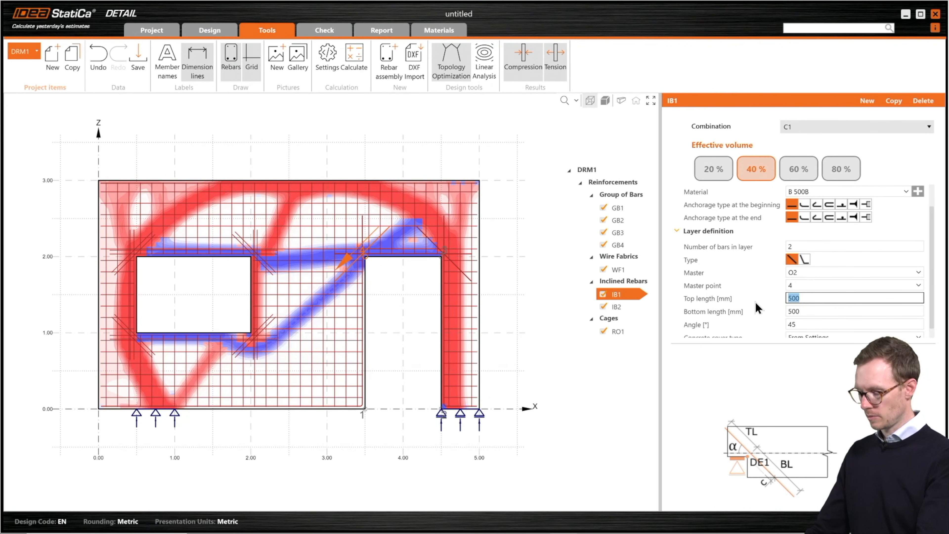
text(2500)
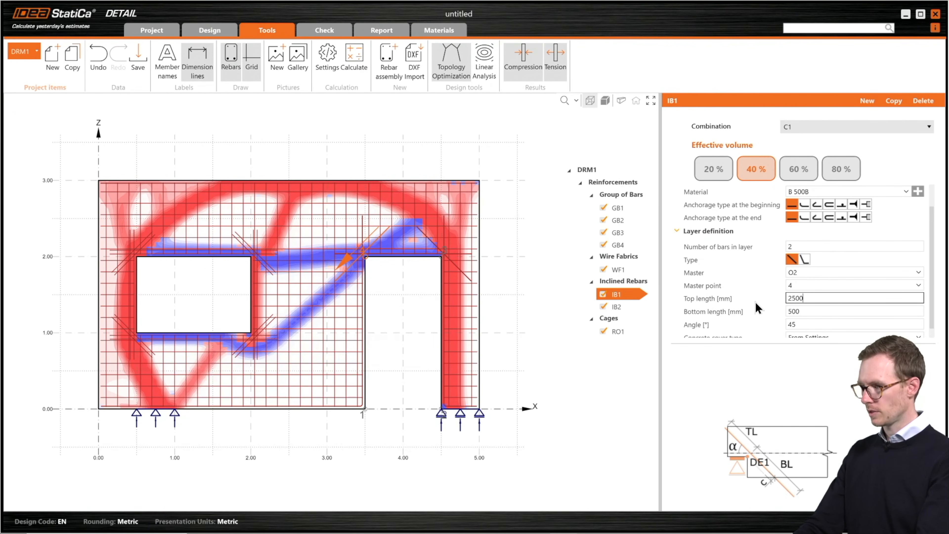
key(Tab)
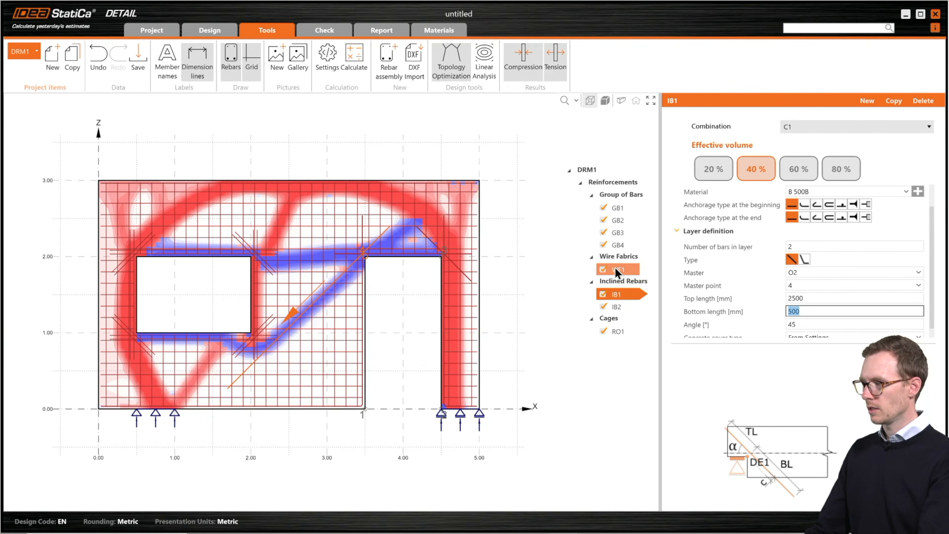
Step: Set the anchoring length of bar group GB2 above the door opening to 1700 mm
click(616, 221)
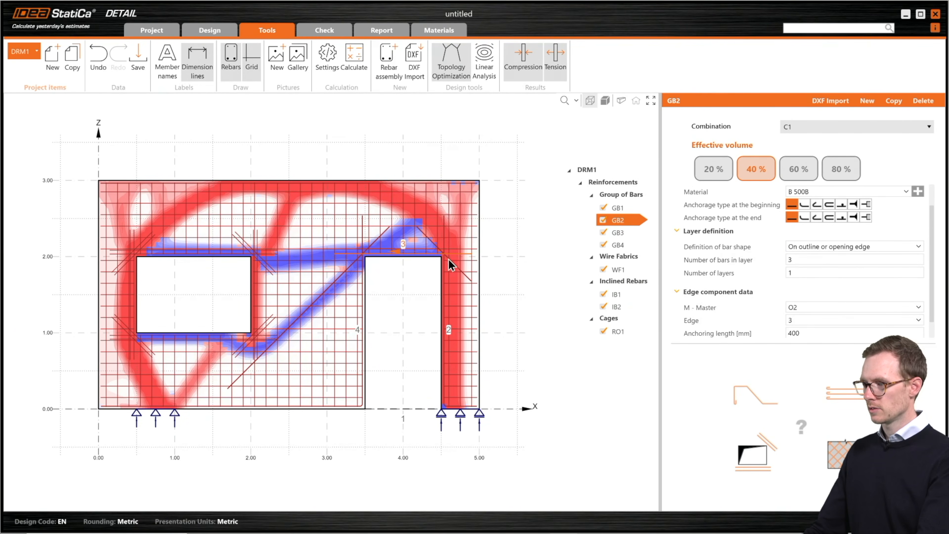
click(820, 333)
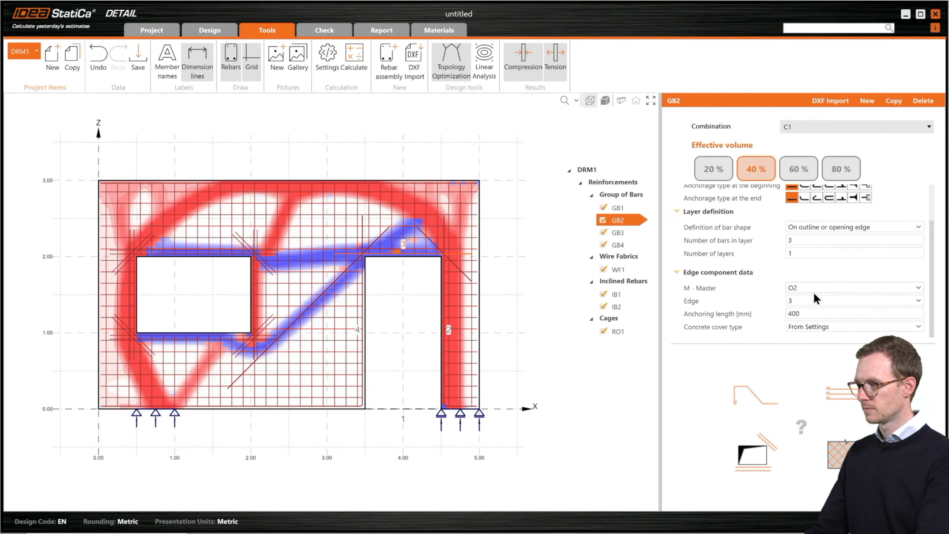
text(1700)
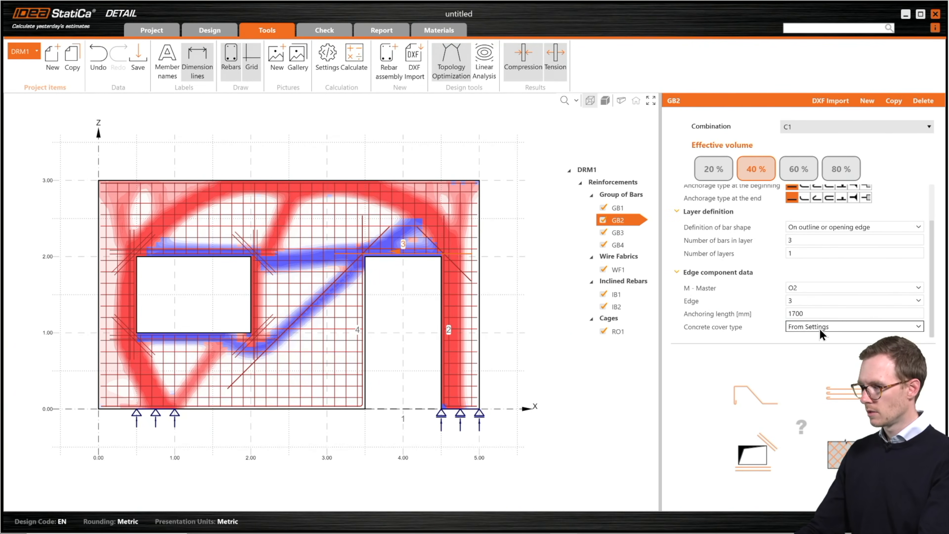
key(Tab)
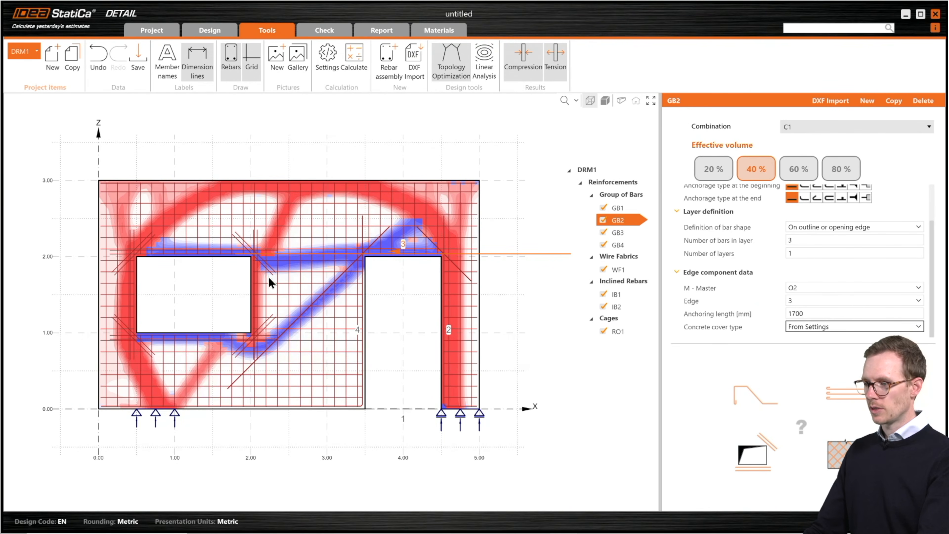
Step: Calculate the wall model and display the summary of its code-check results
click(615, 332)
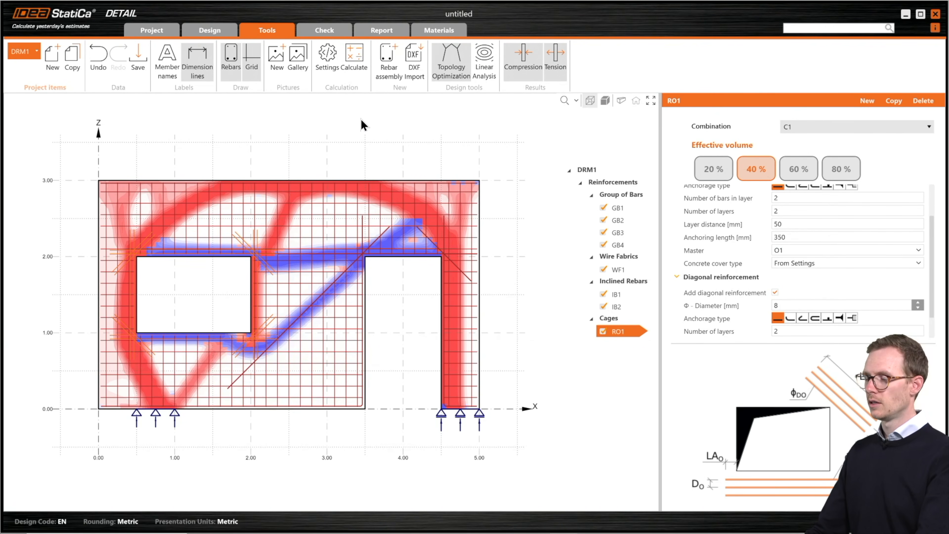
click(355, 66)
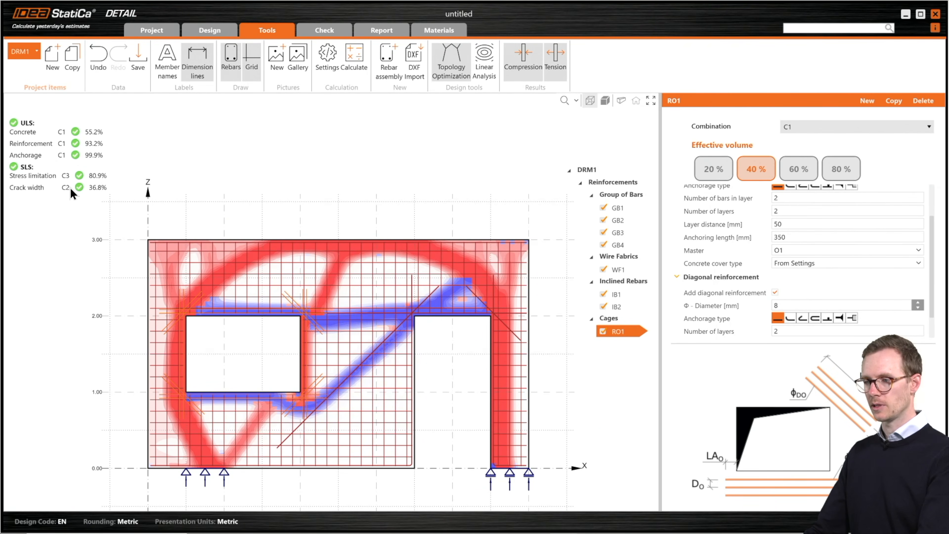
click(322, 34)
middle_drag(248, 132, 260, 164)
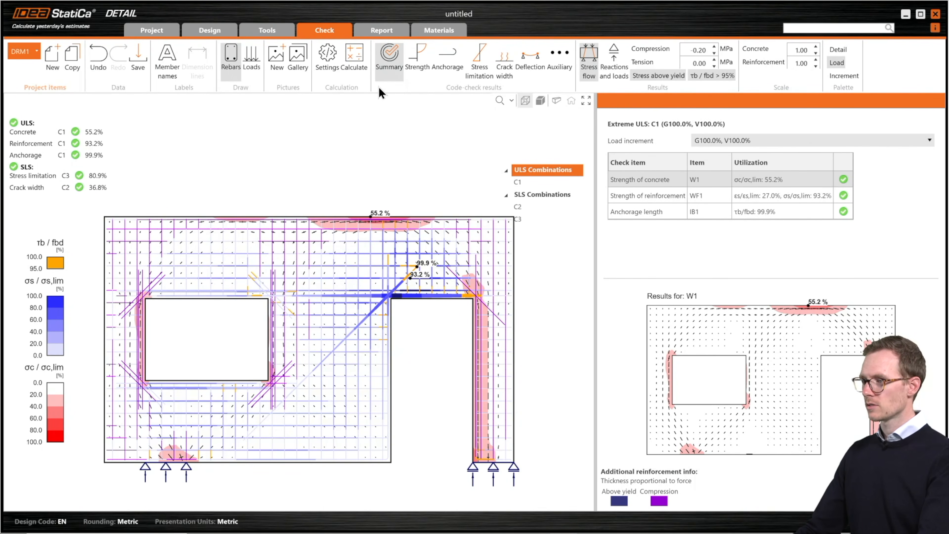
Step: Examine the concrete strength results of wall W1, including the stress, strain and plastic strain plots
click(413, 61)
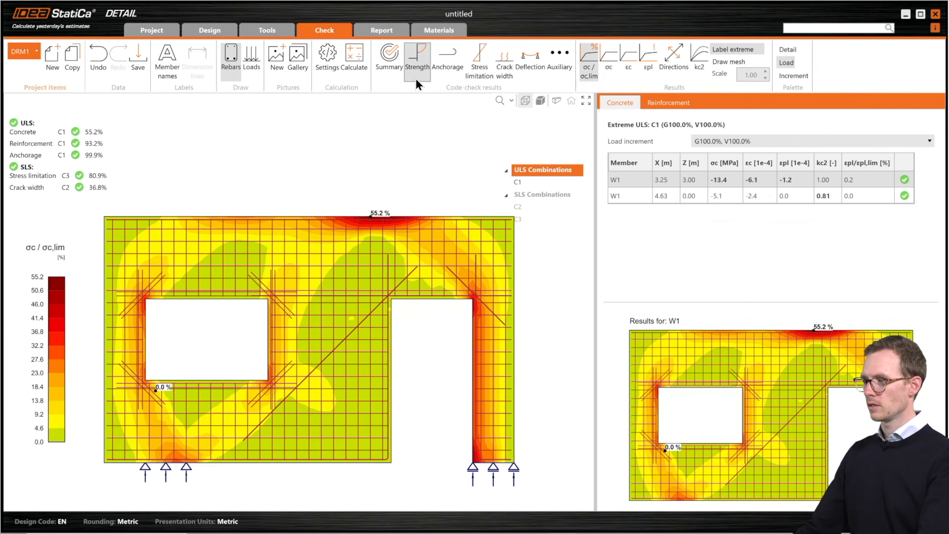
click(609, 64)
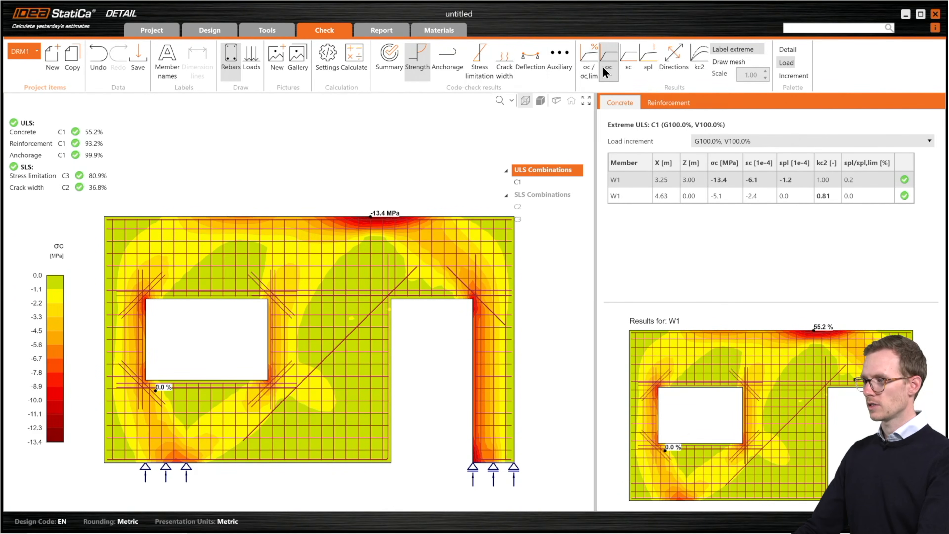
click(630, 63)
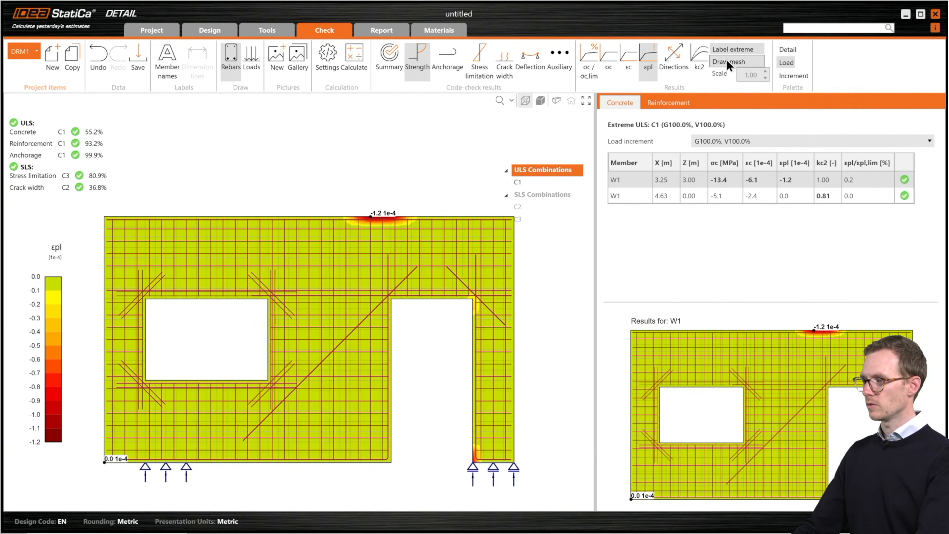
scroll(271, 319, up, 3)
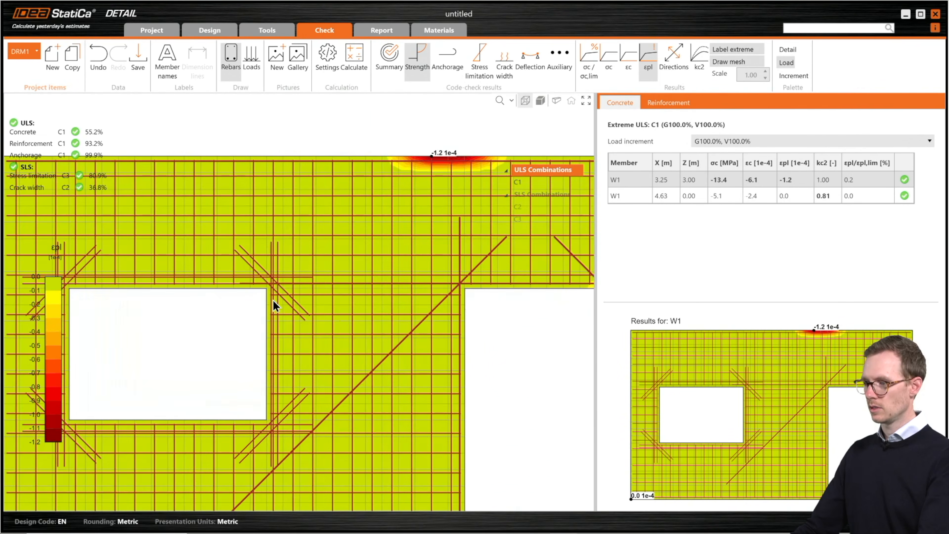
scroll(274, 301, down, 5)
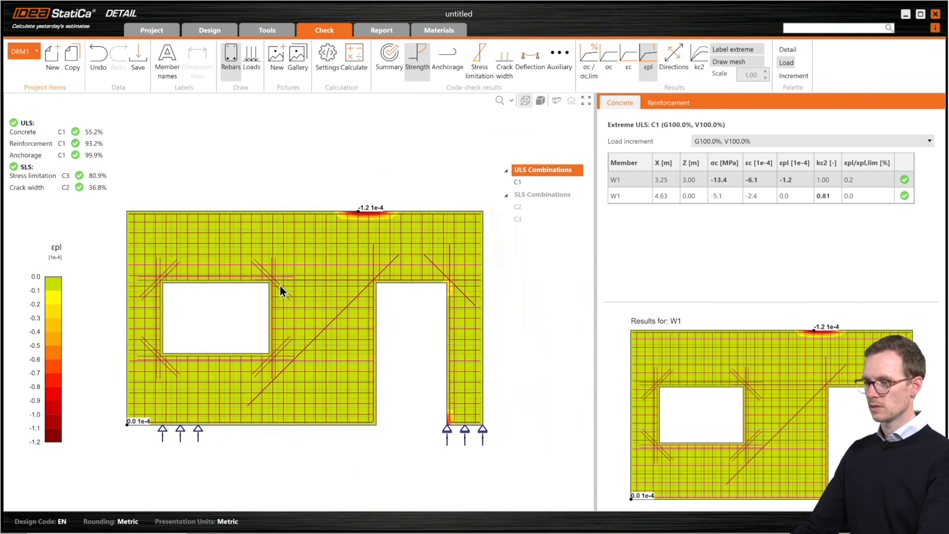
middle_drag(280, 285, 291, 294)
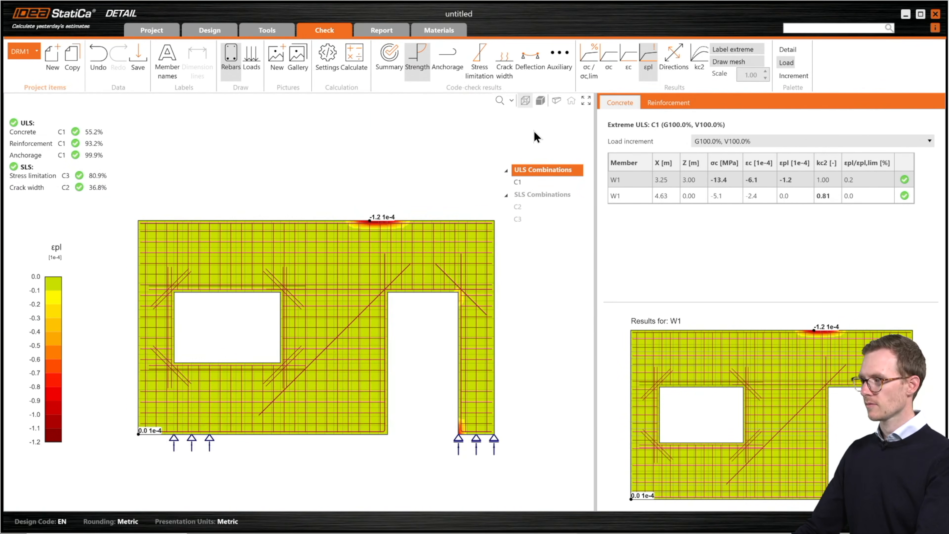
Step: Examine the strength utilization of the reinforcement, including the σs/σs,lim plot, and the anchorage check
click(674, 107)
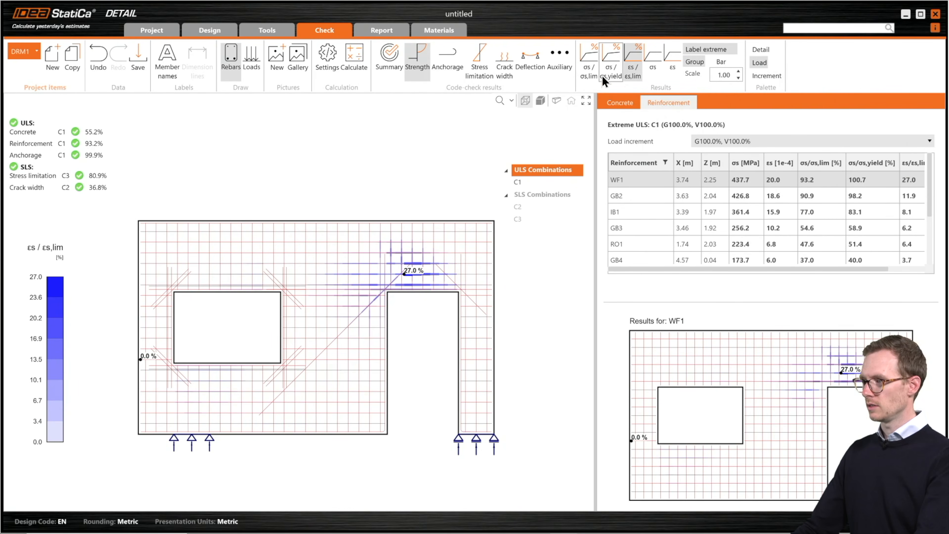
click(580, 66)
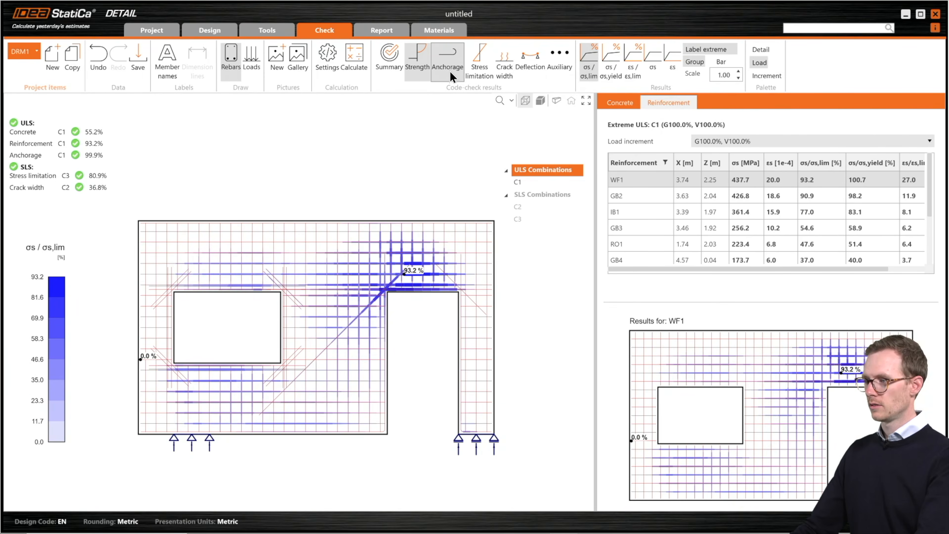
click(439, 75)
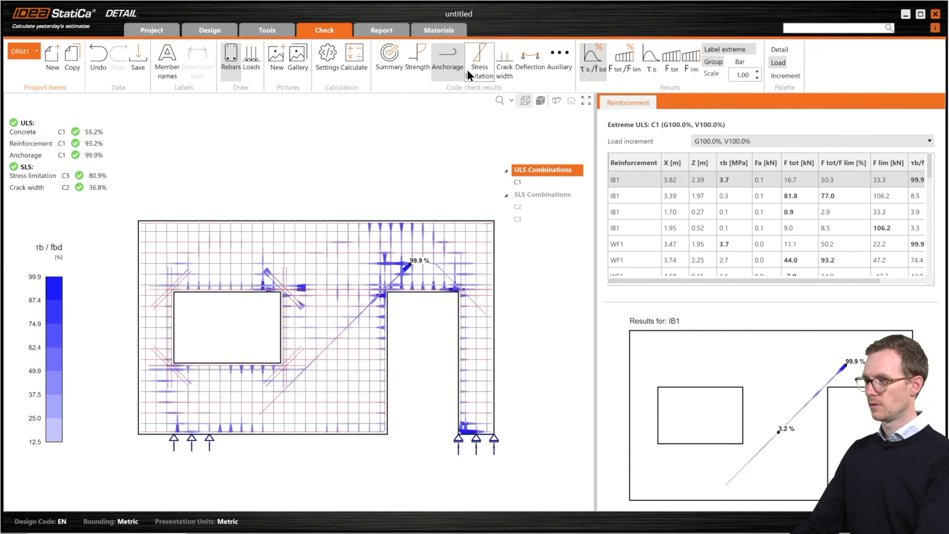
Step: Examine the SLS stress limitation with short-term effects, and the crack width and crack spacing results
click(479, 68)
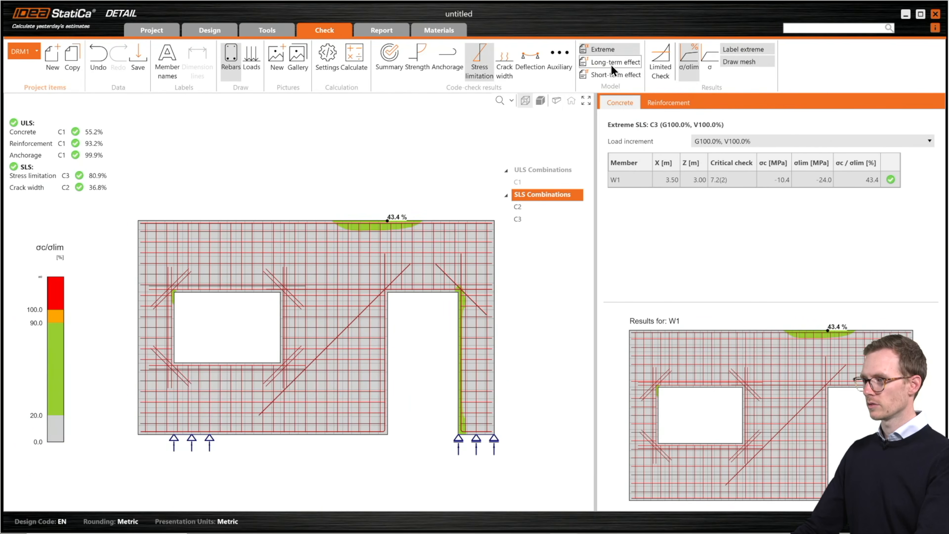
click(608, 74)
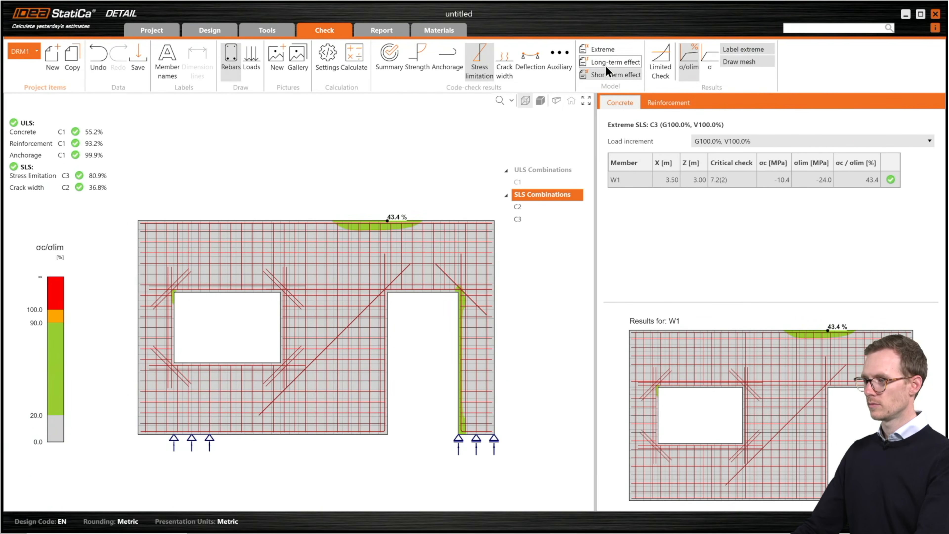
click(506, 64)
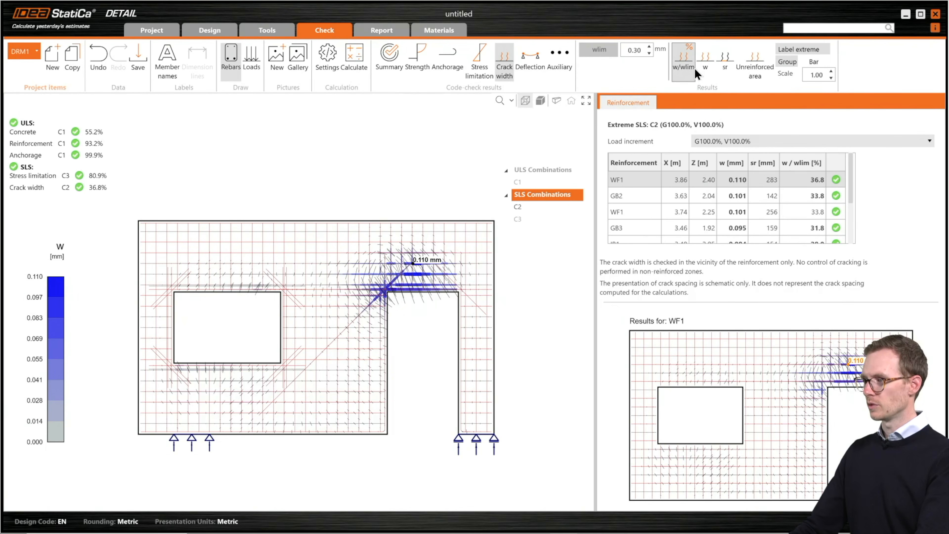
click(707, 66)
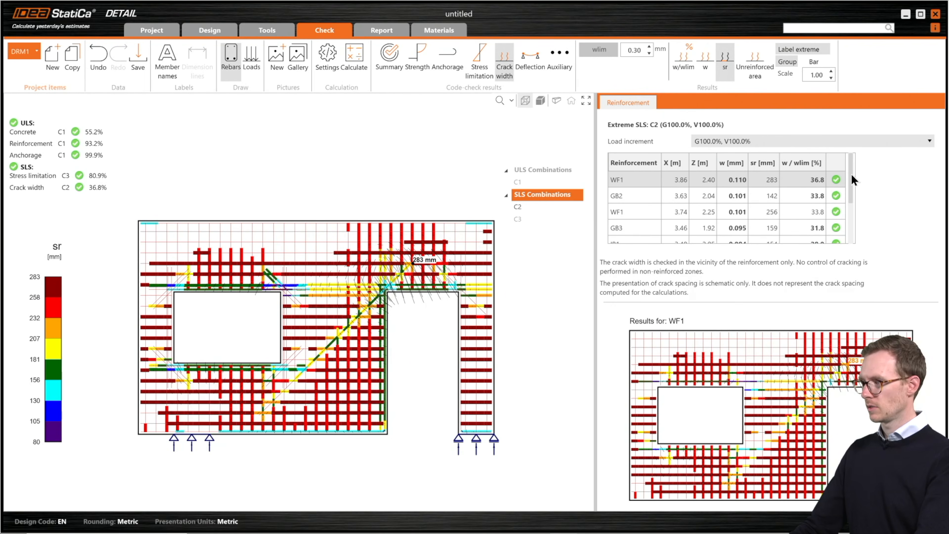
mouse_move(851, 175)
mouse_down()
mouse_move(853, 188)
mouse_move(851, 173)
mouse_up()
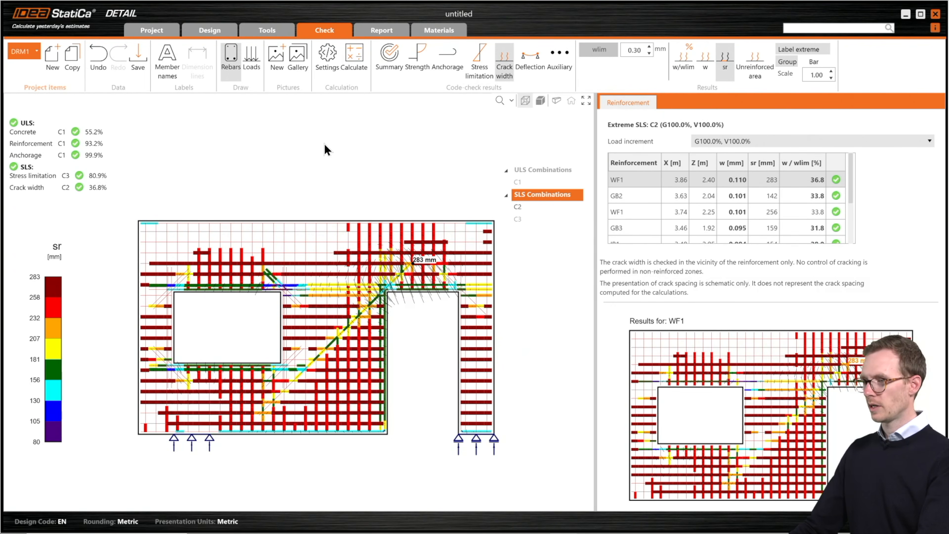
Step: Generate the detailed report for the wall project and look through its contents
click(384, 31)
click(156, 68)
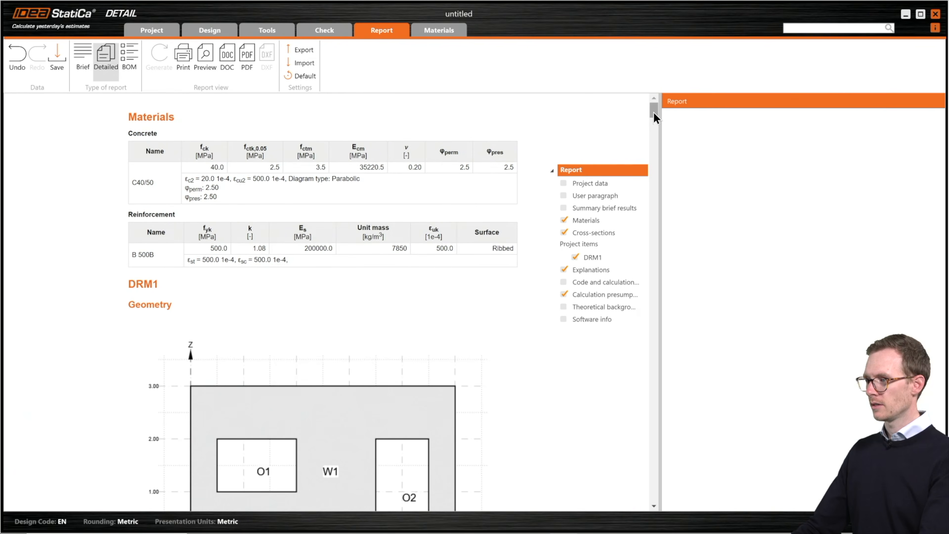
drag(654, 113, 675, 97)
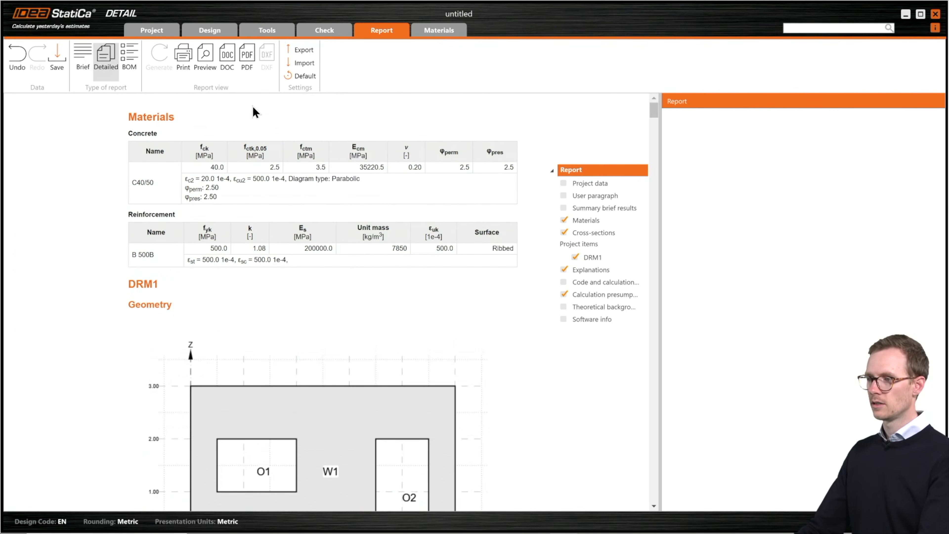